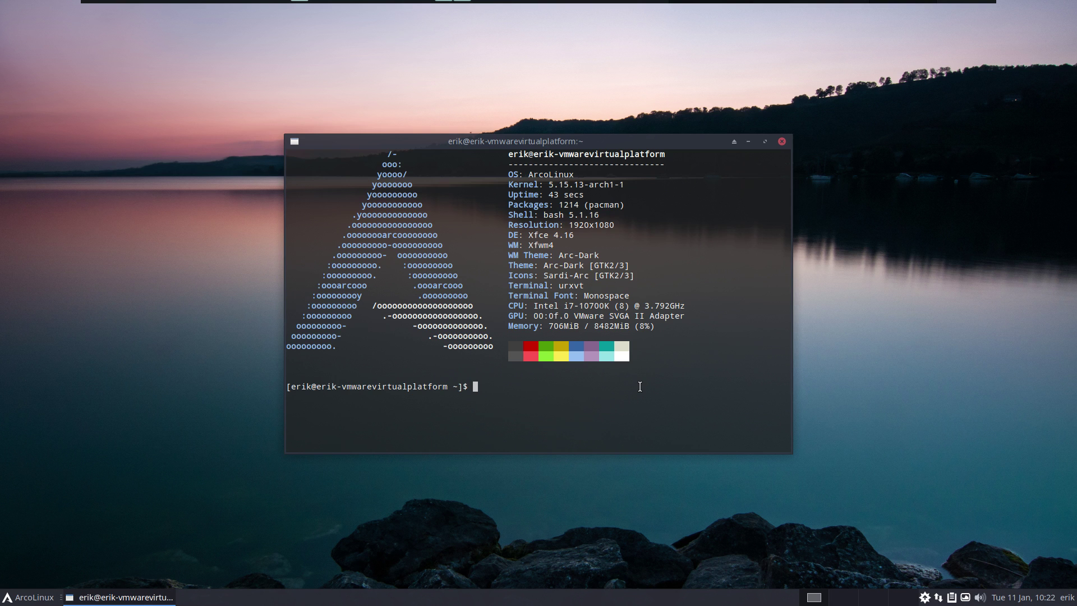
Search for vimix packages with 'yay vimix' and maximize the terminal.
text(yay vimix)
key(Return)
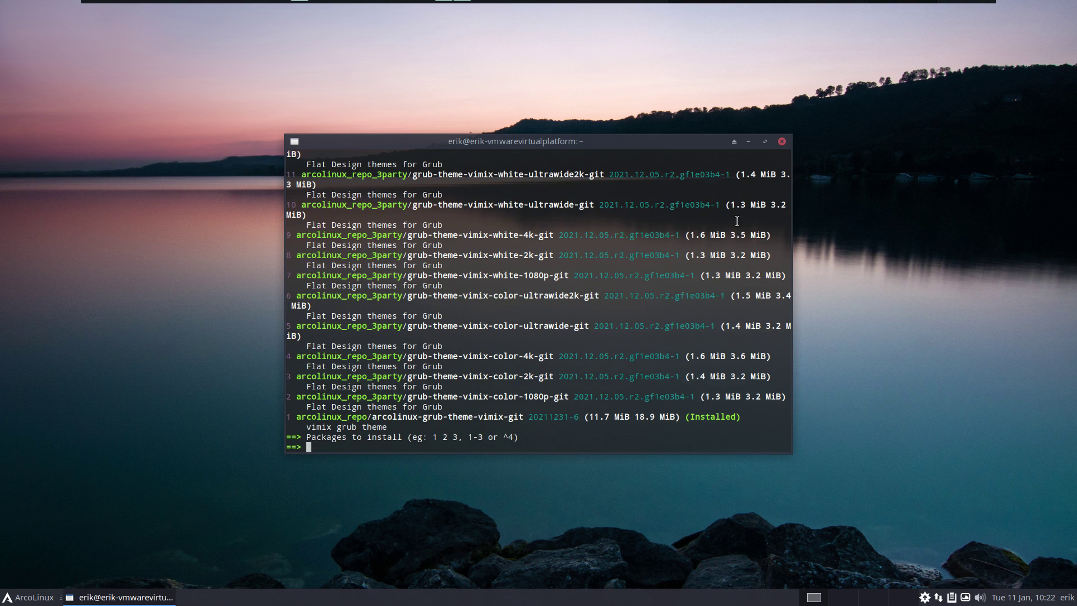
click(764, 141)
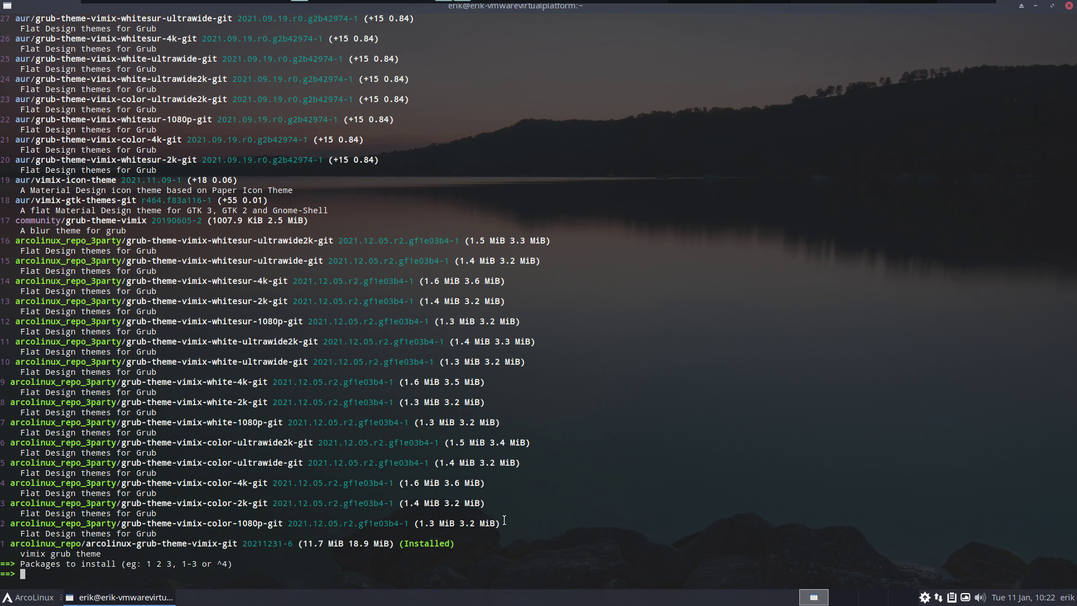
Scroll through the numbered vimix GRUB theme results, marking the arcolinux_repo_3party entries.
drag(504, 523, 2, 241)
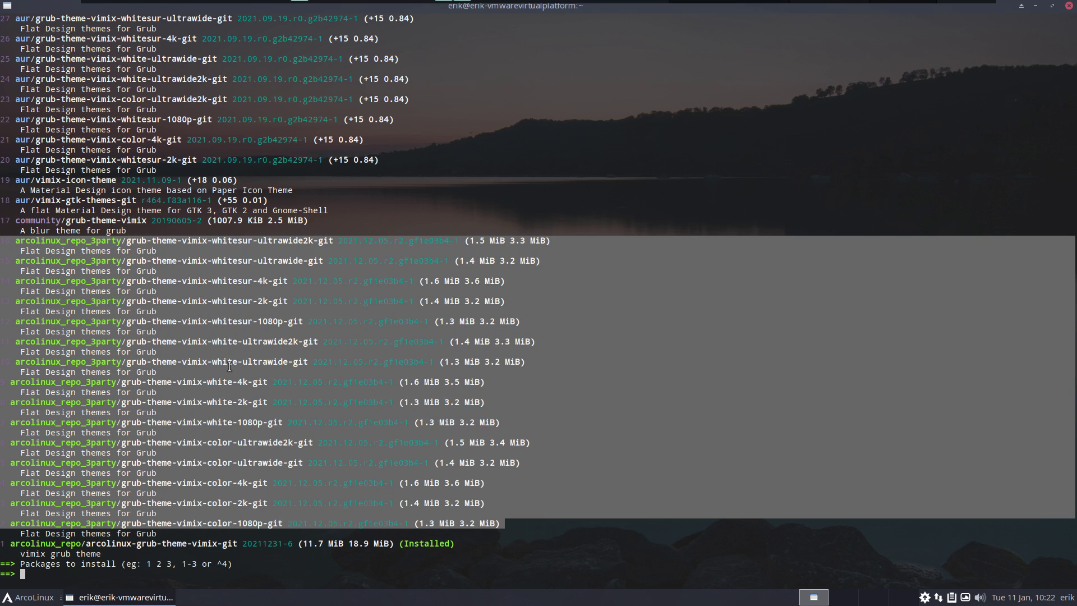
scroll(52, 269, up, 2)
click(50, 270)
scroll(50, 277, up, 5)
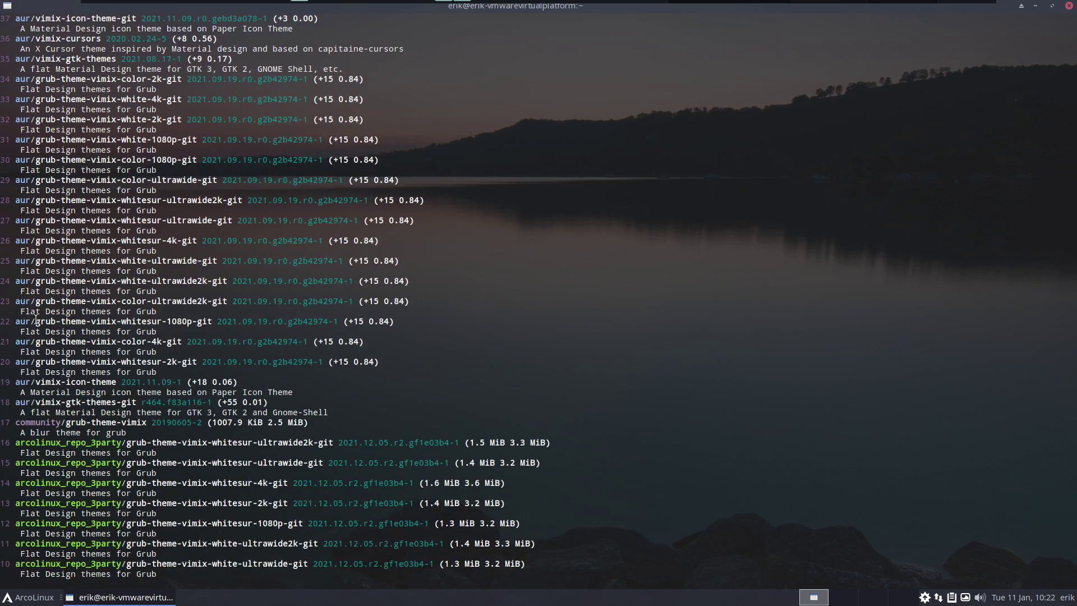
scroll(44, 269, down, 7)
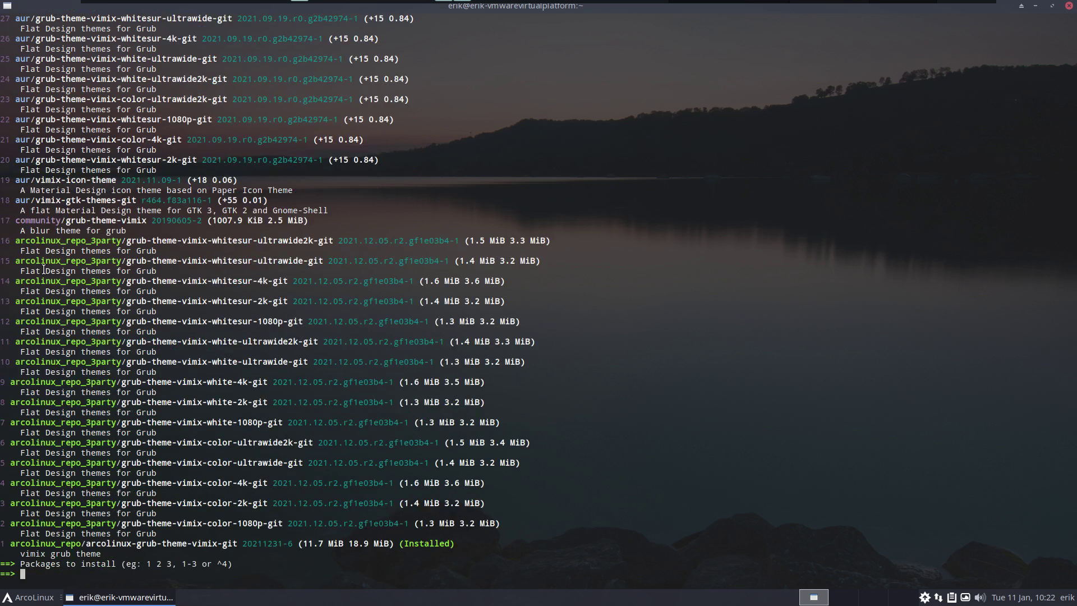
scroll(44, 270, up, 5)
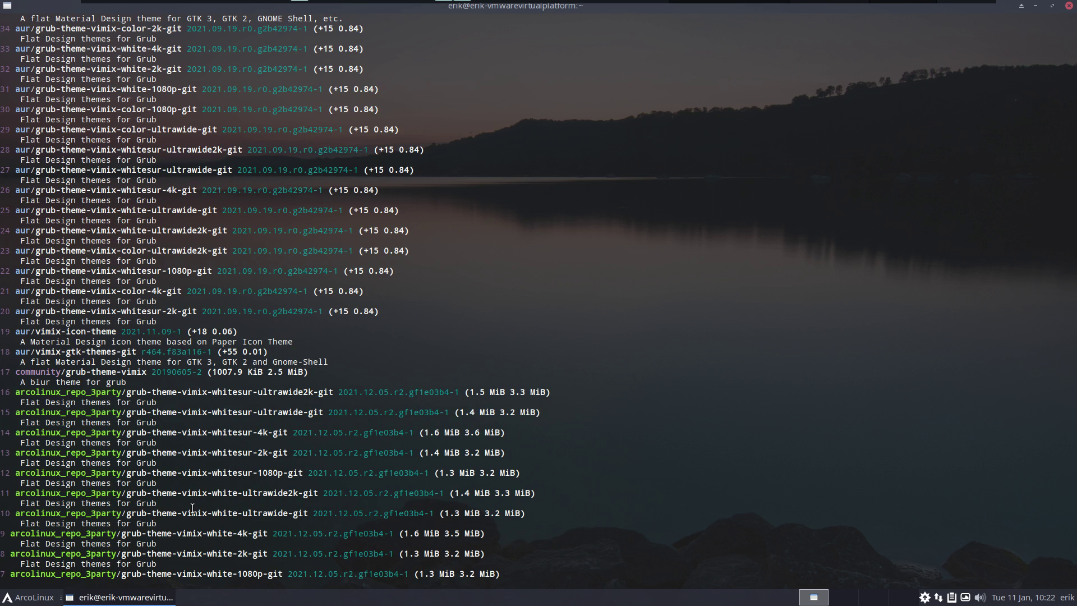
scroll(192, 504, down, 5)
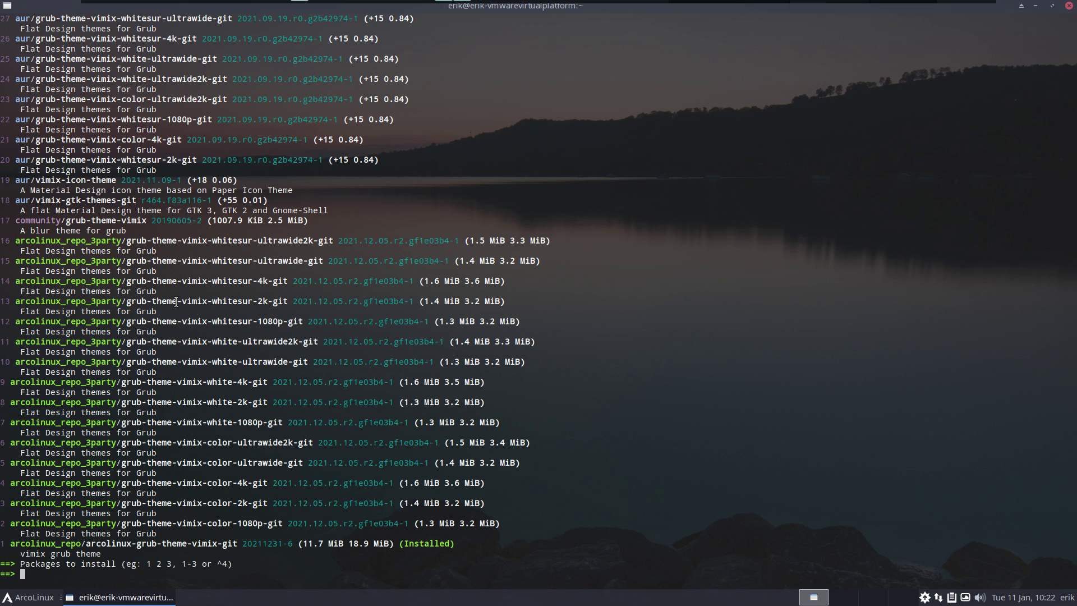
drag(239, 547, 86, 547)
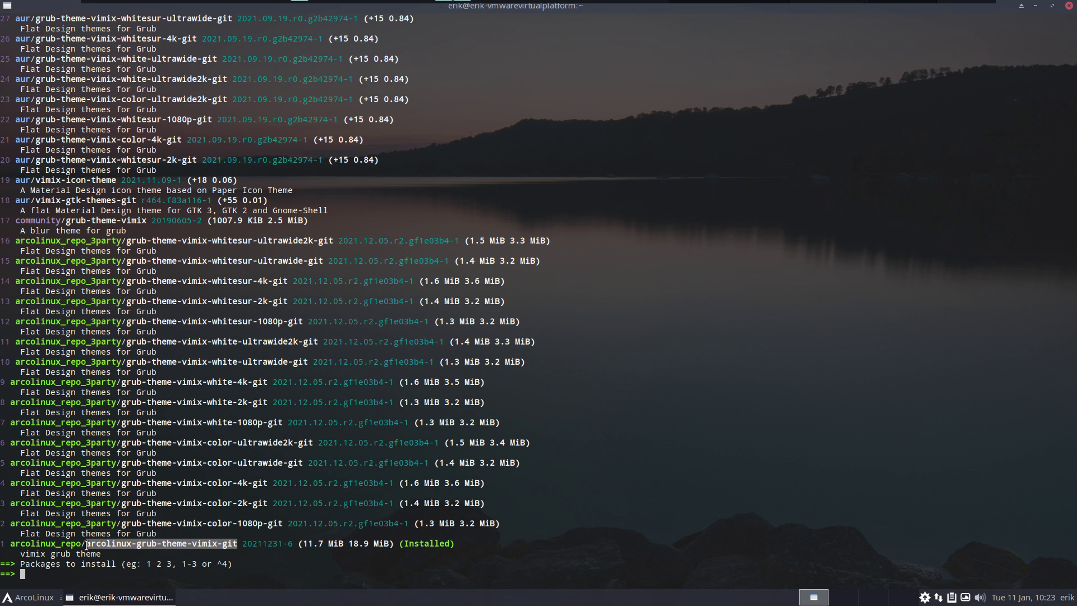
Install package 7, grub-theme-vimix-white-1080p-git, with sudo, then search 'vimix' in Add/Remove Software.
text(7)
key(Return)
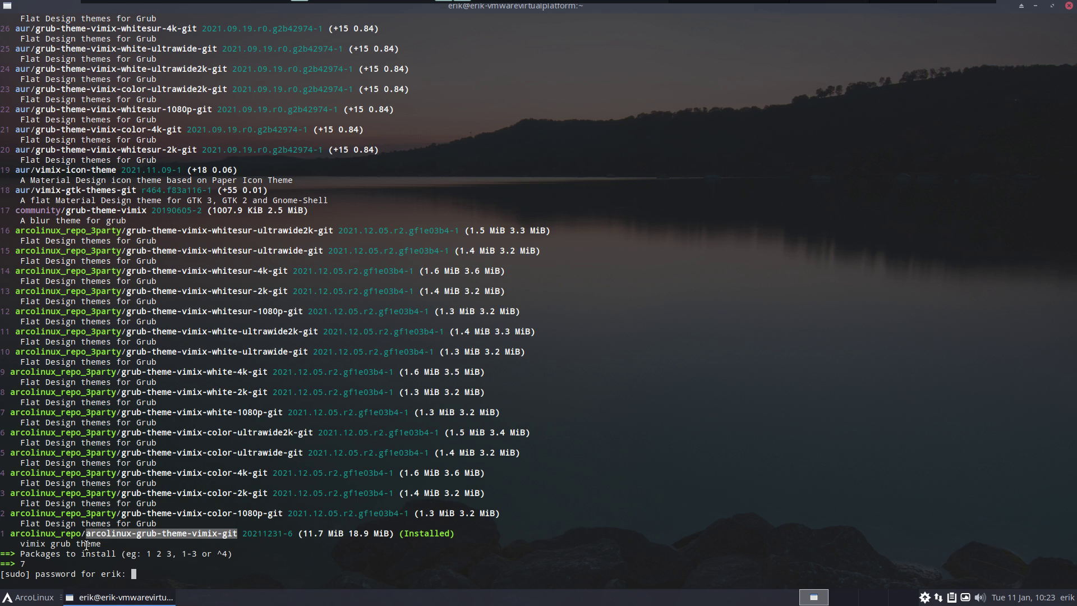
key(Return)
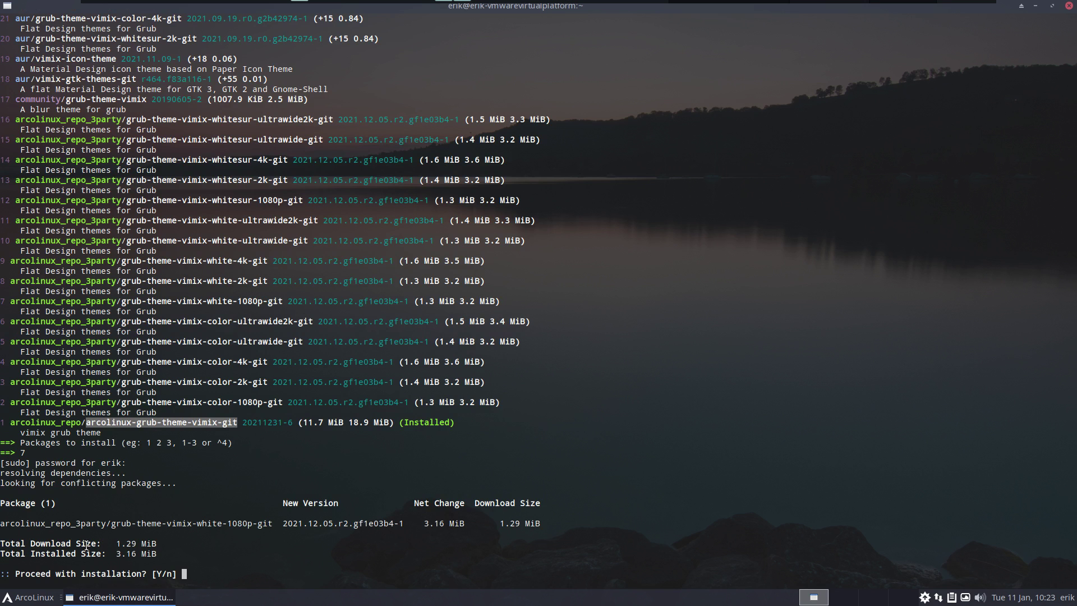
key(Return)
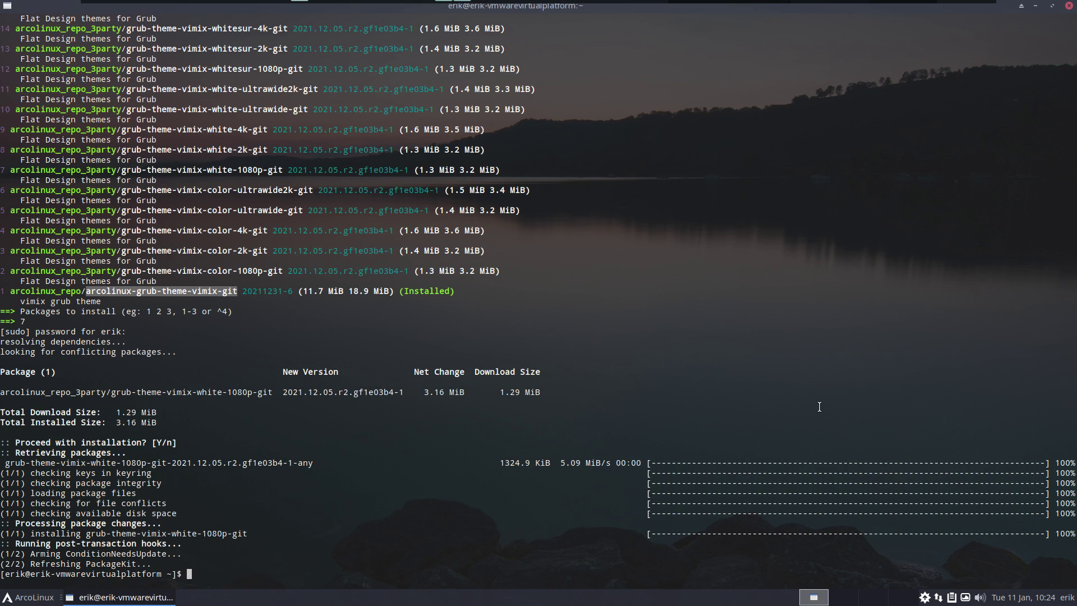
text(vimix)
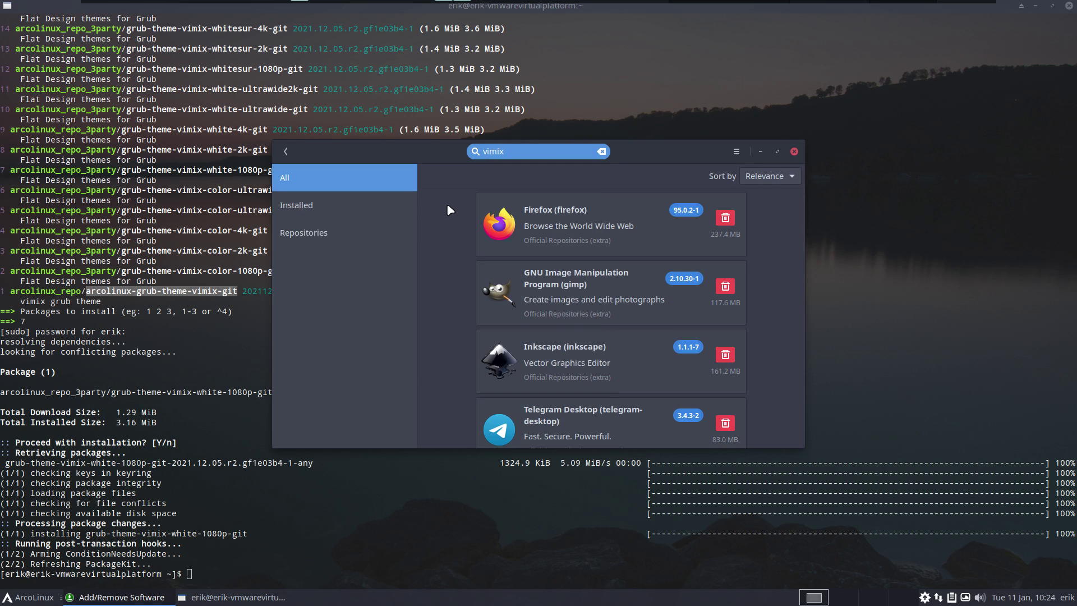
Clear the search, restart Add/Remove Software, and search for 'vimix' again.
key(BackSpace)
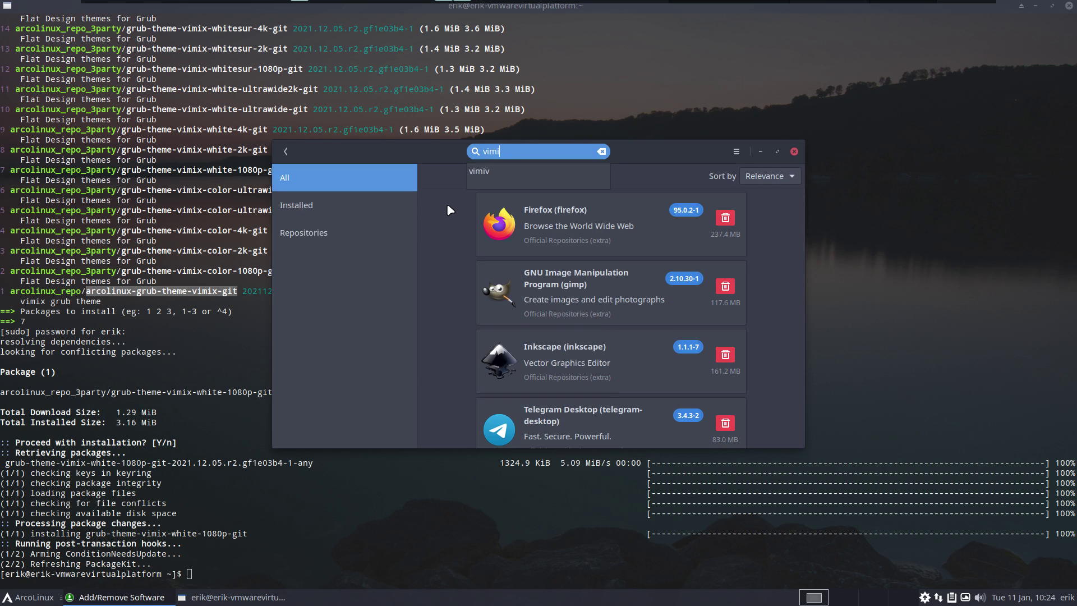
key(BackSpace)
key(BackSpace)
key(BackSpace)
key(BackSpace)
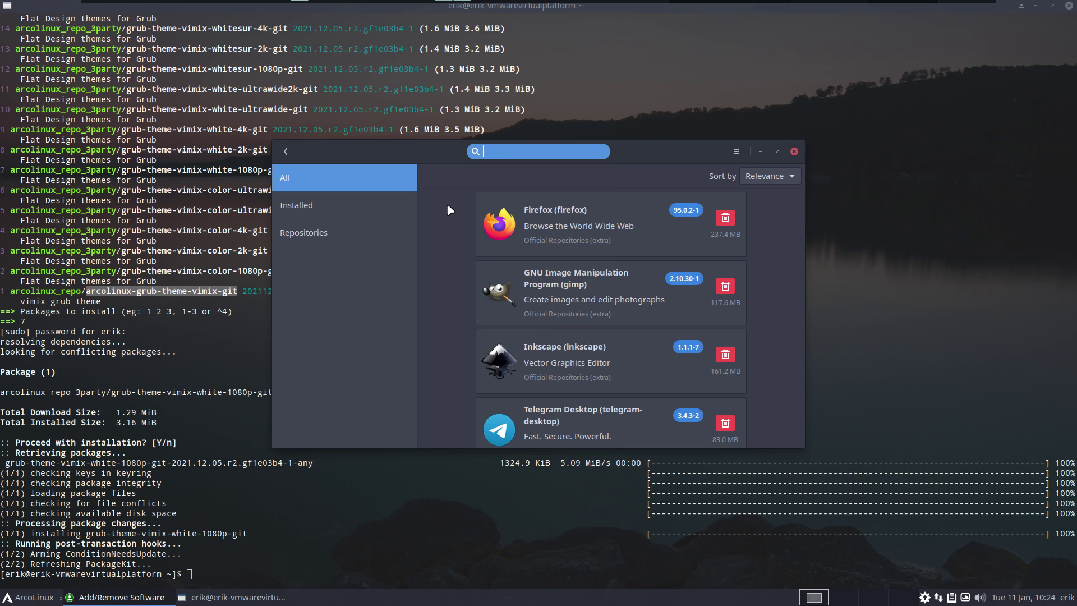
click(795, 153)
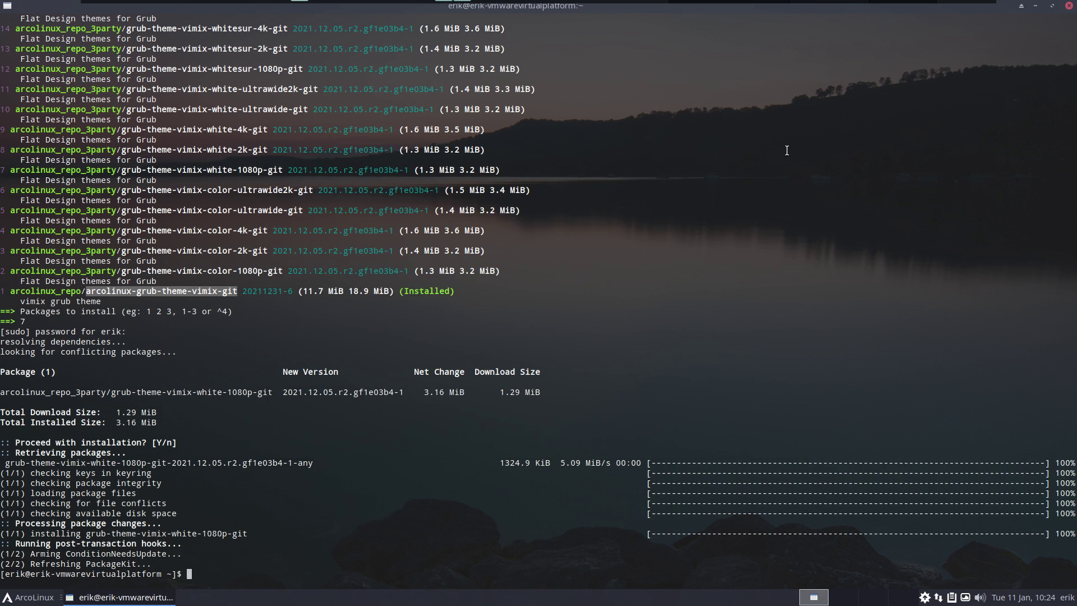
click(924, 598)
text(vim)
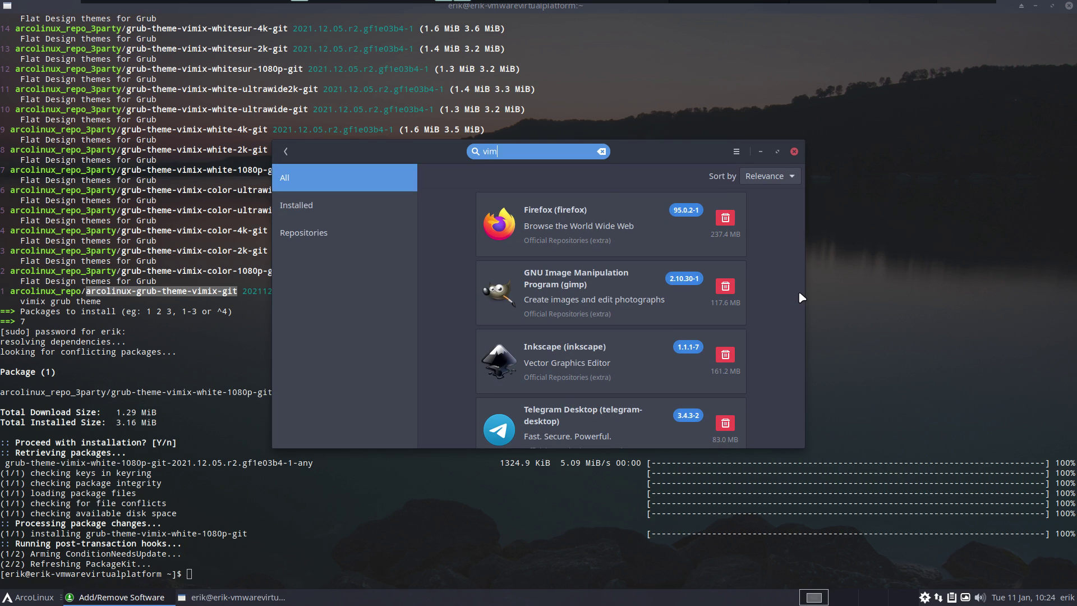
text(ix)
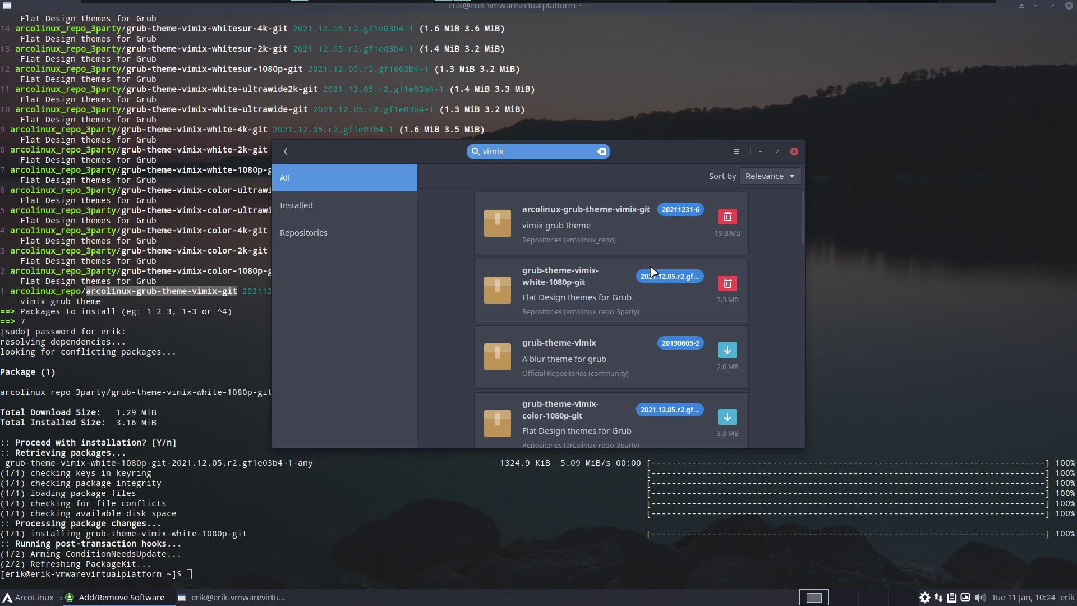
Show the installed file list of grub-theme-vimix-white-1080p-git in a maximized Pamac window.
click(596, 281)
click(777, 152)
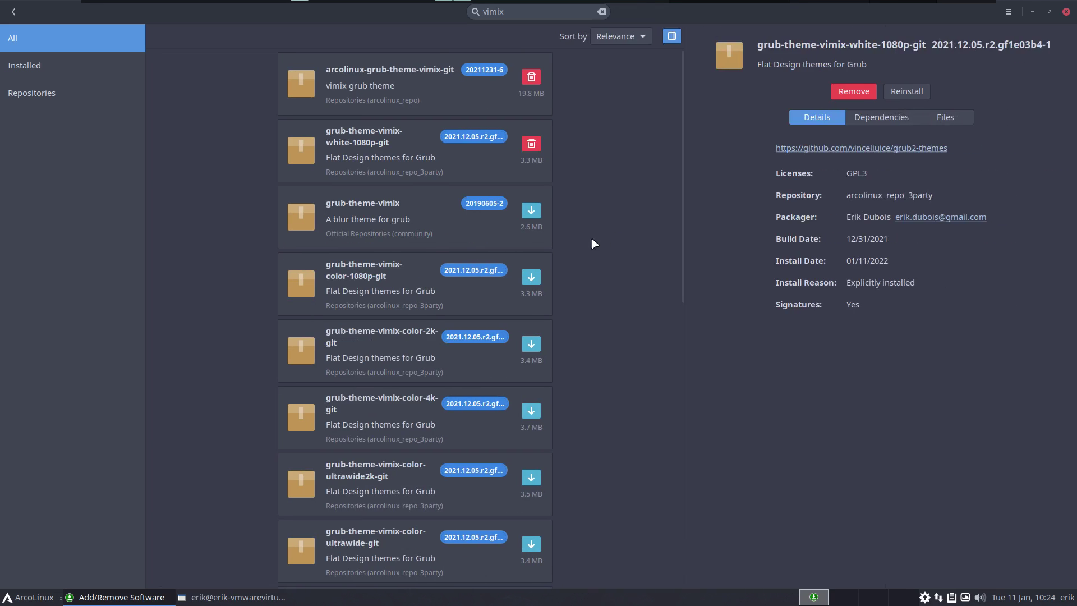
click(951, 119)
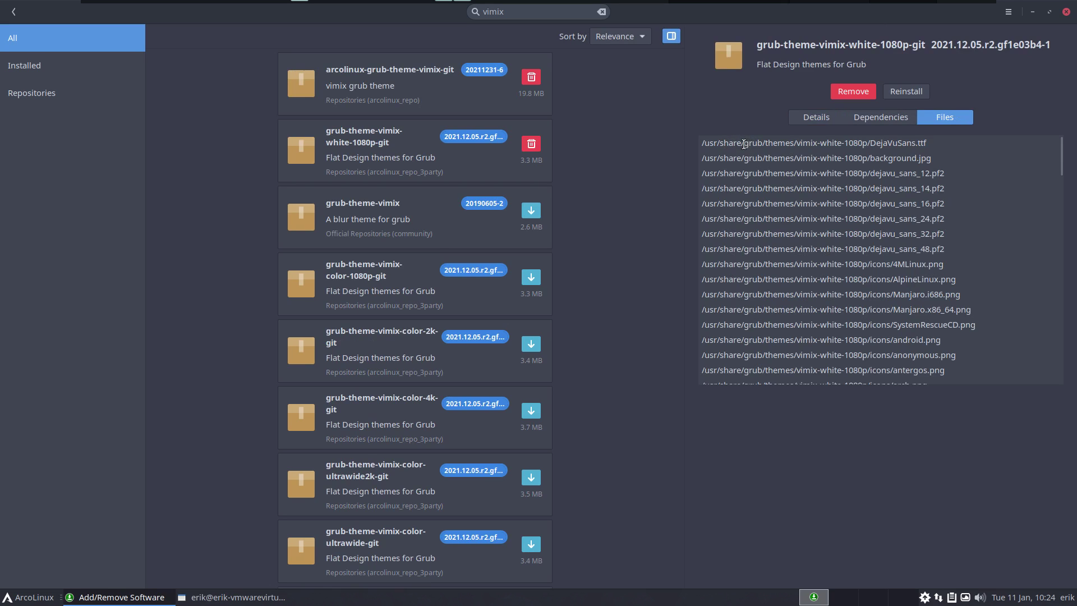
drag(744, 143, 765, 145)
Scroll through the installed files, highlighting the terminus font files and theme.txt.
scroll(866, 339, down, 15)
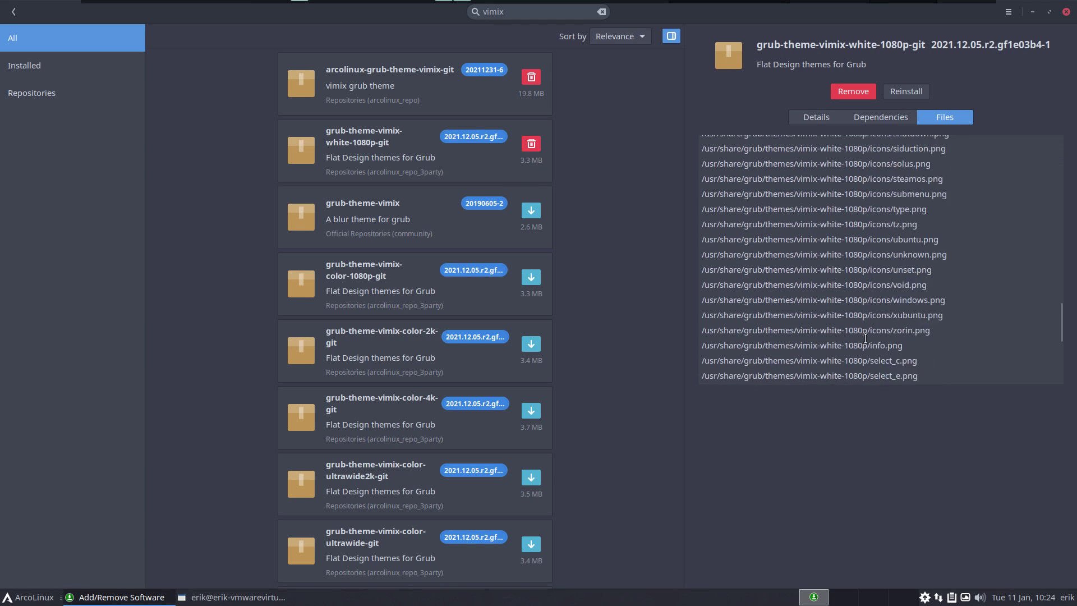
scroll(865, 338, down, 5)
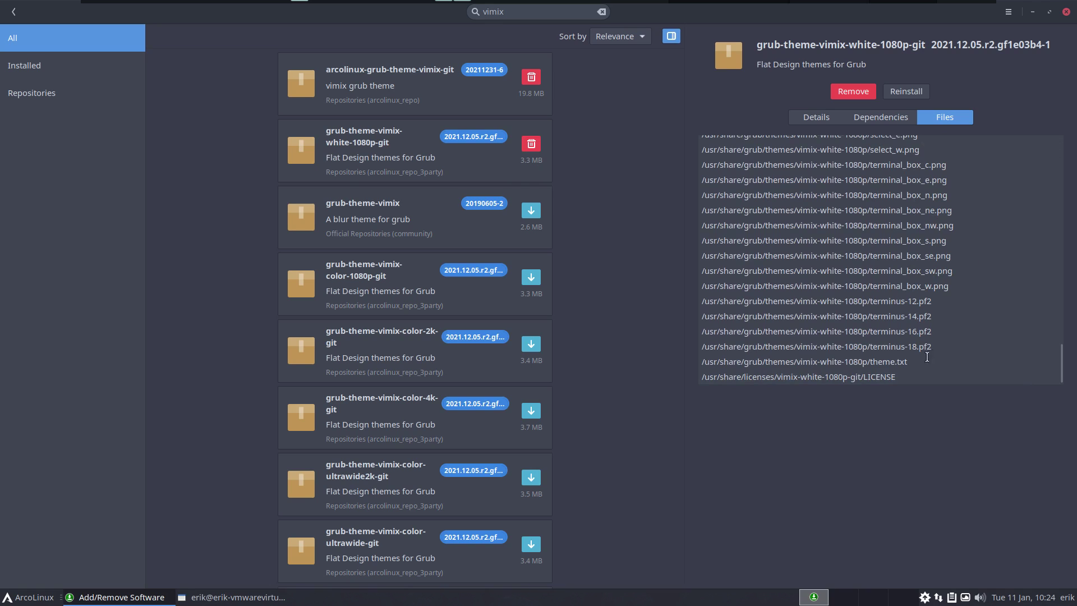
drag(932, 347, 674, 293)
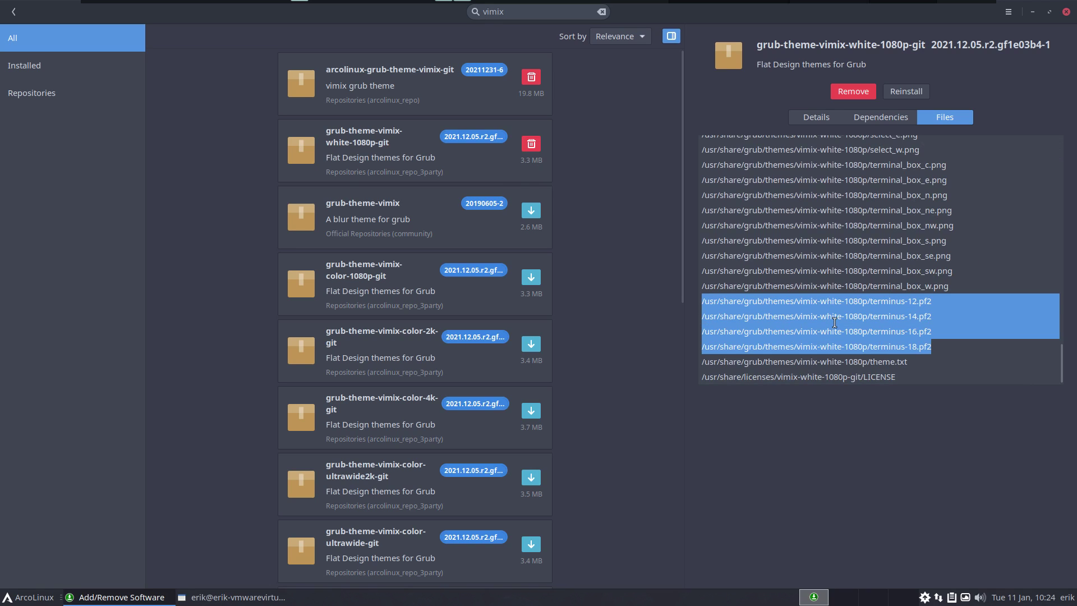
click(888, 360)
drag(906, 359, 863, 364)
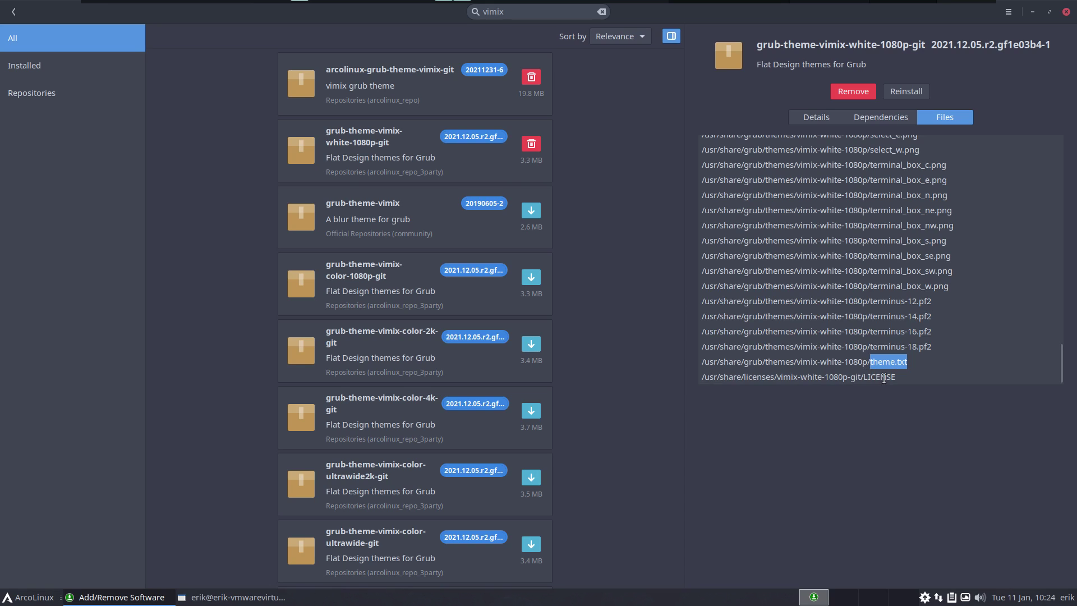
scroll(904, 217, up, 5)
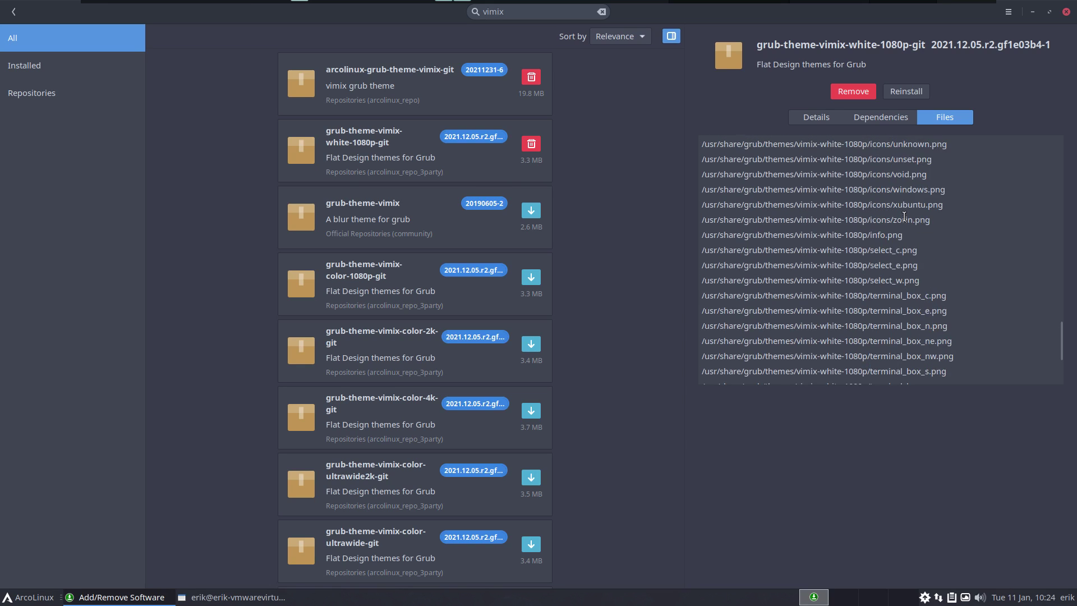
scroll(904, 217, up, 10)
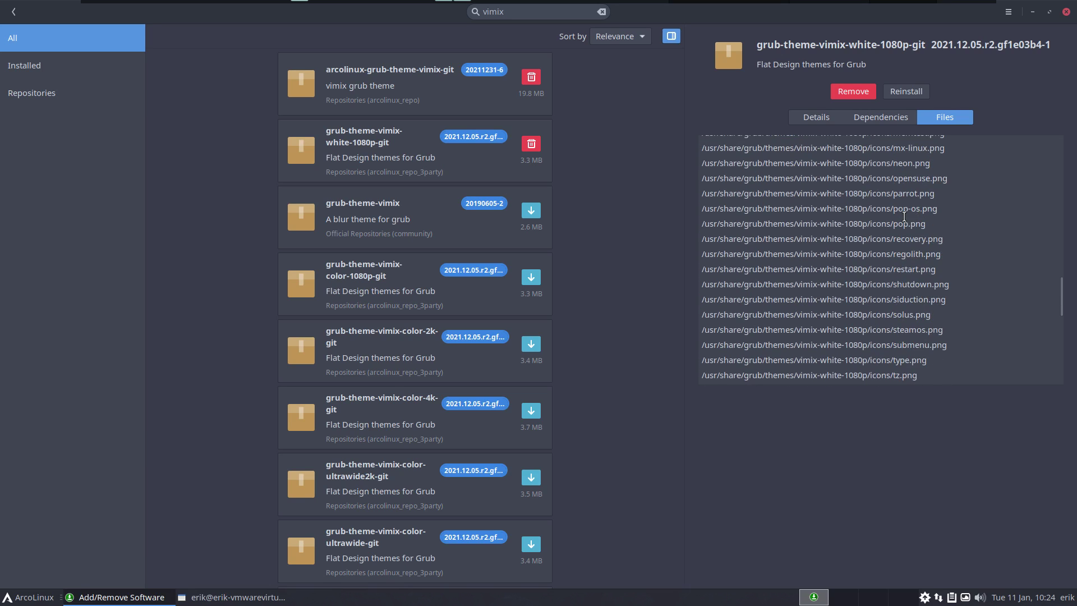
scroll(904, 217, up, 10)
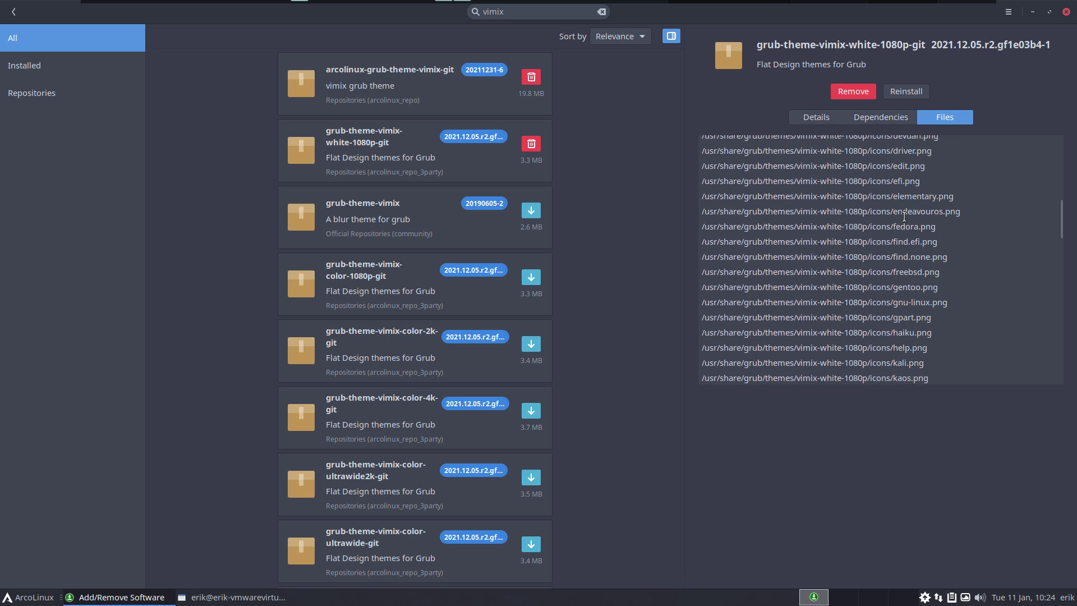
scroll(904, 217, up, 3)
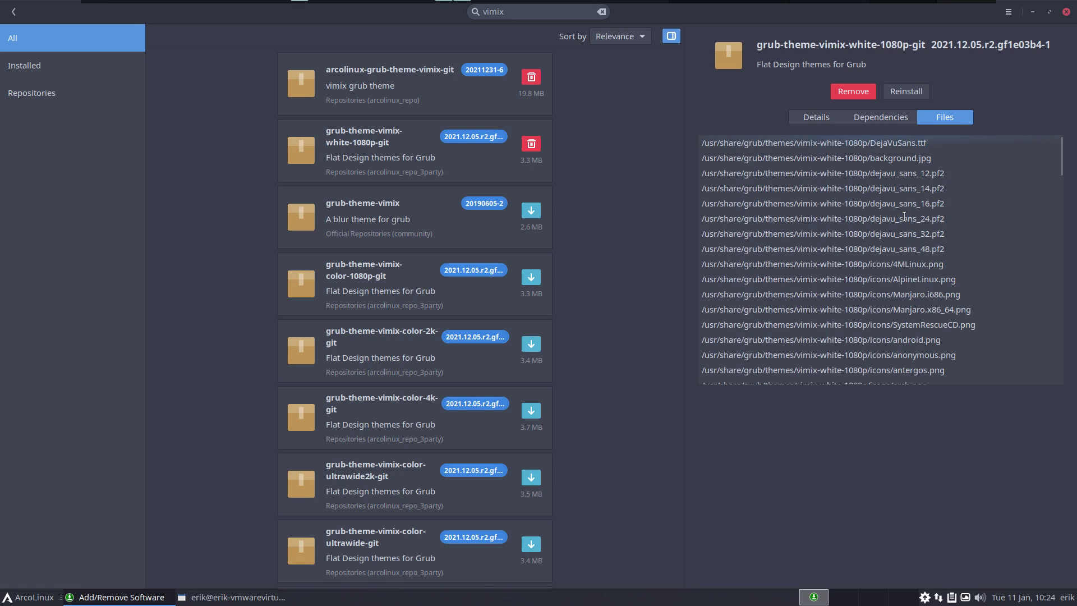
Highlight the dejavu_sans fonts and the /usr/share/grub/themes path, then close Pamac.
drag(958, 254, 703, 166)
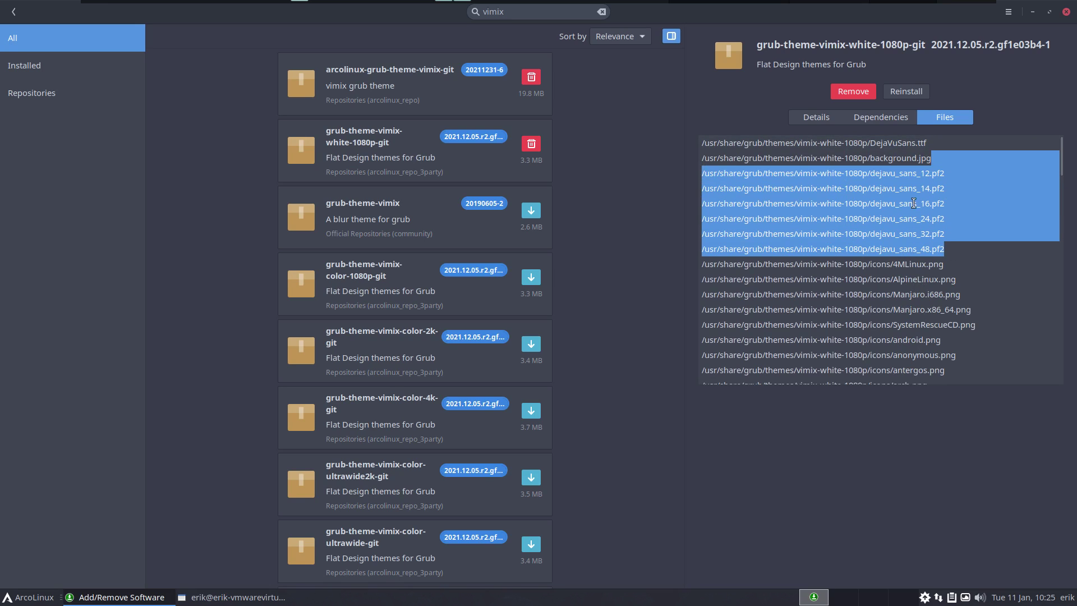
click(886, 159)
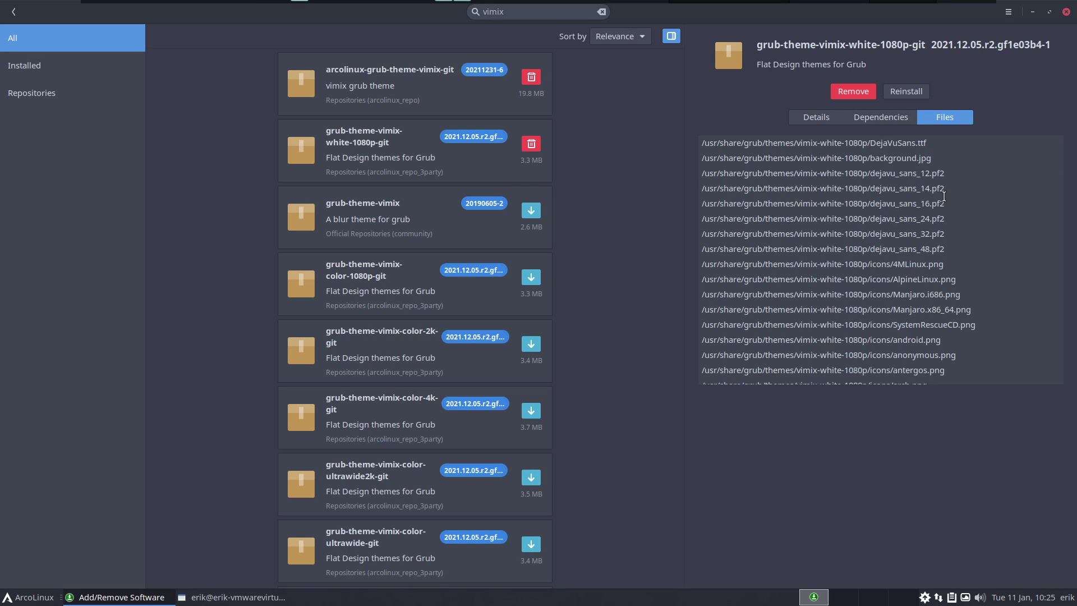
drag(701, 142, 797, 143)
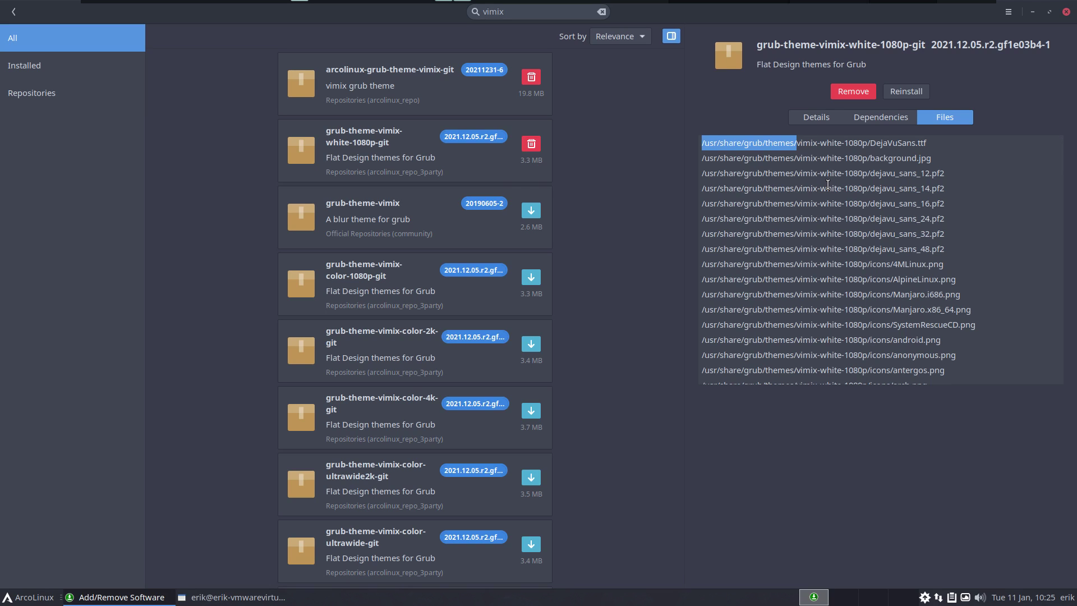
key(alt+F4)
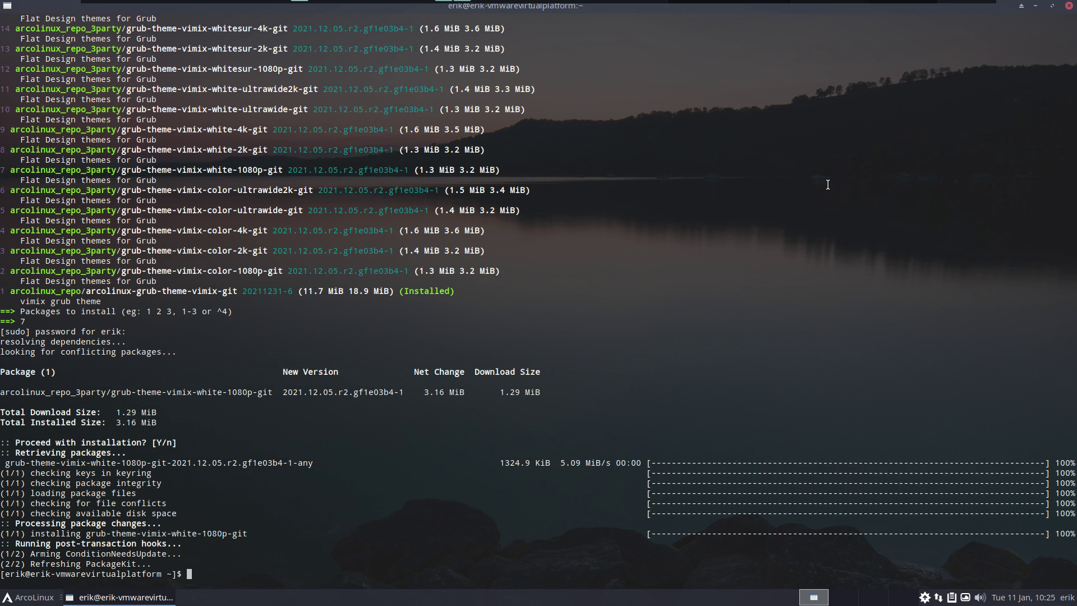
Close the terminal and browse Thunar to /usr/share/grub/themes, selecting vimix-white-1080p.
click(1069, 6)
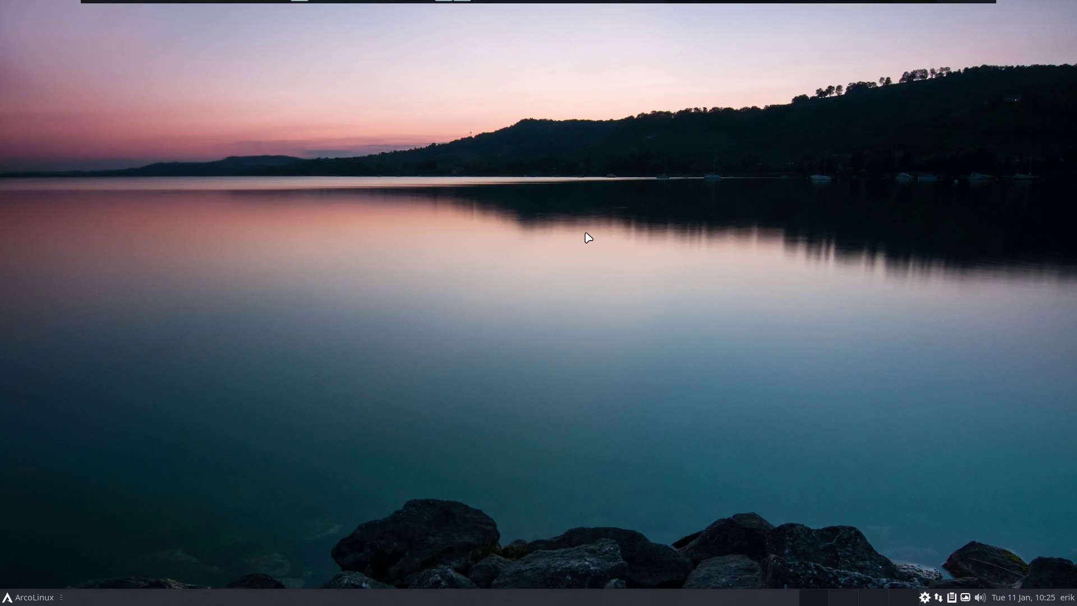
key(super+shift+Return)
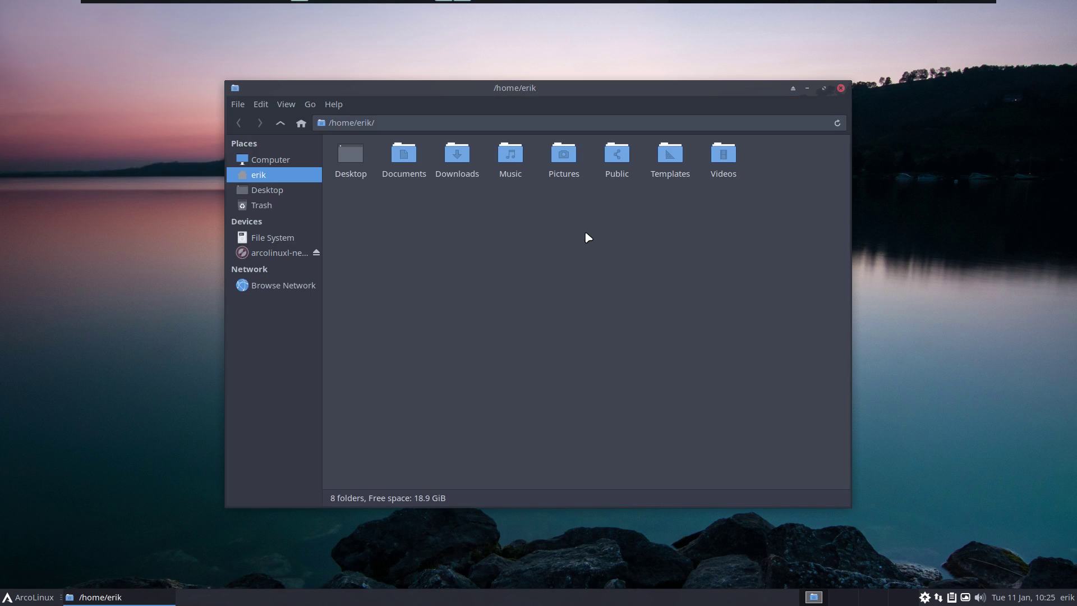
click(276, 239)
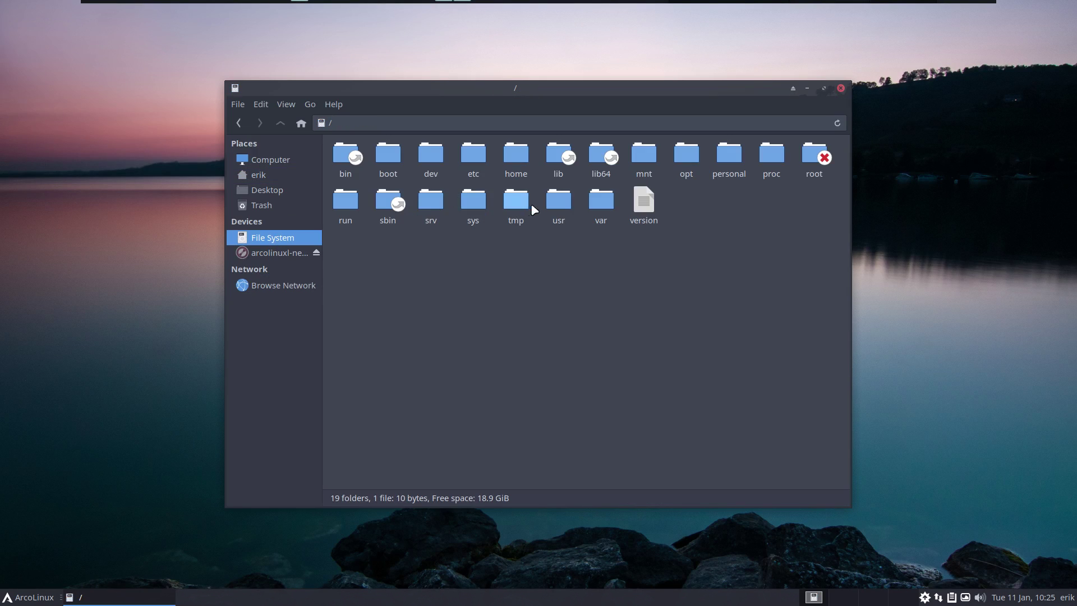
double_click(555, 201)
text(sh)
key(Return)
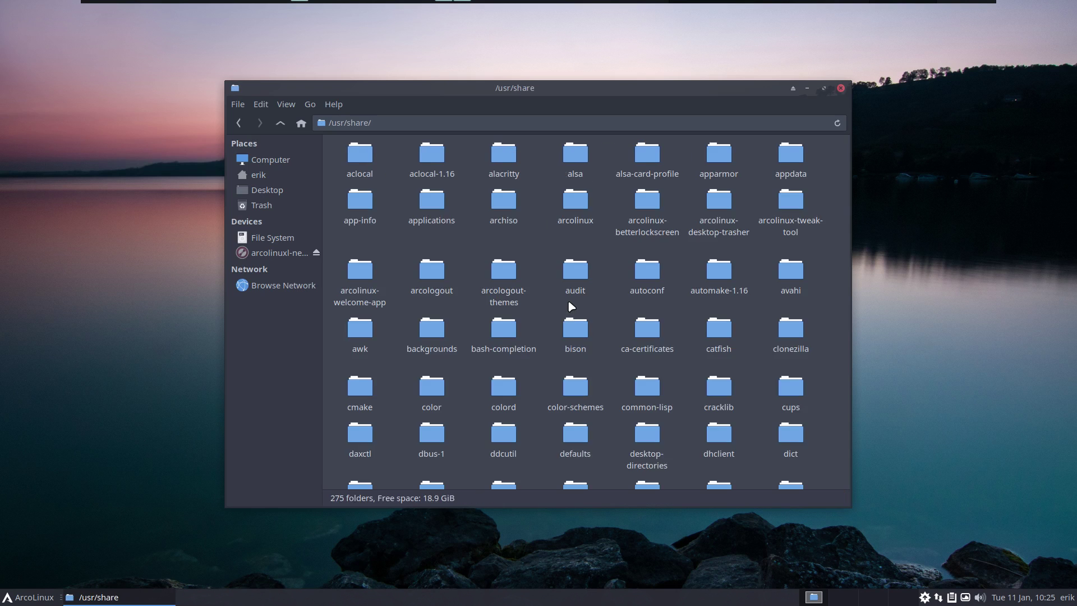
text(gru)
key(Return)
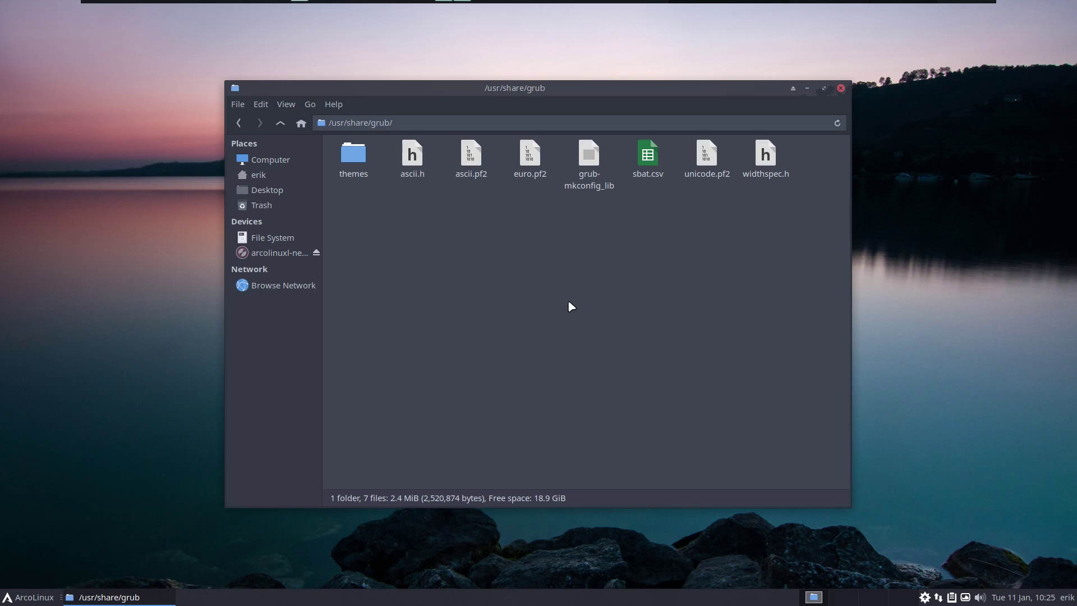
double_click(368, 175)
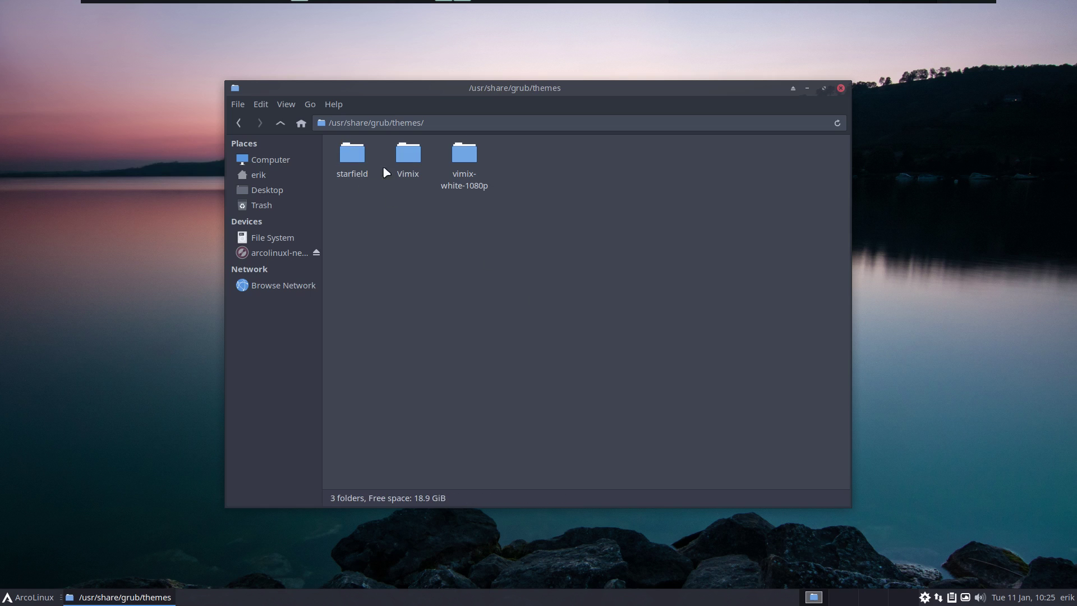
click(464, 161)
drag(496, 92, 665, 96)
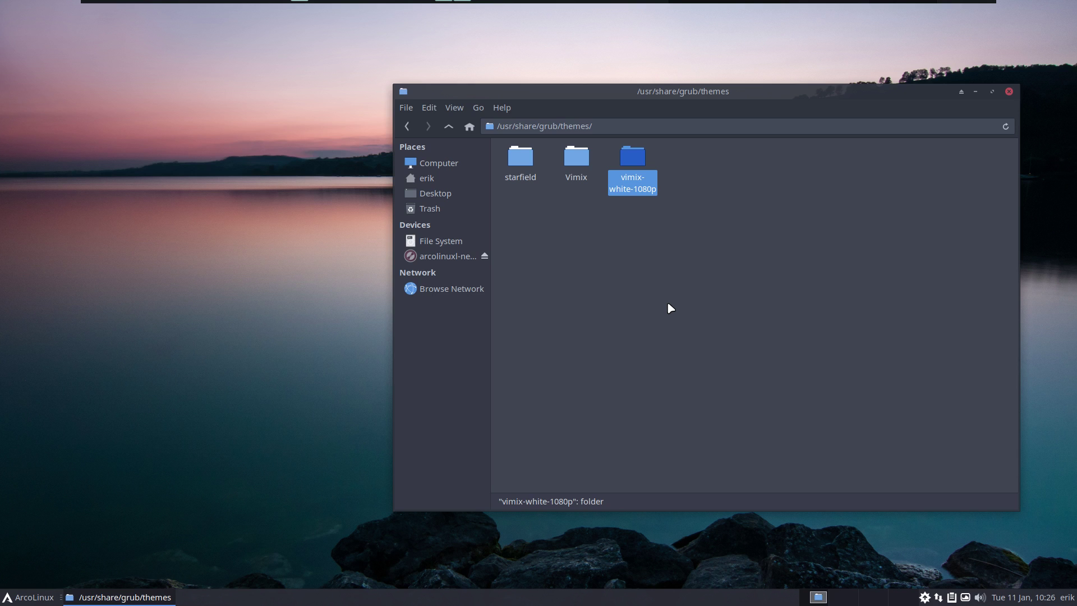
Open a second Thunar window at /etc/default and select the grub file.
click(210, 288)
key(super+e)
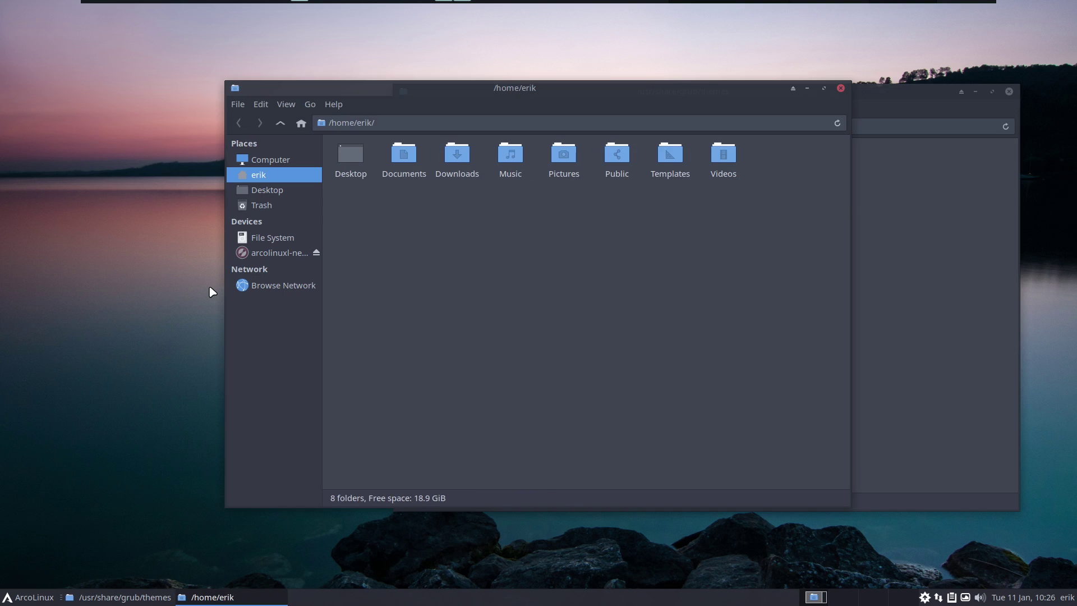
click(280, 238)
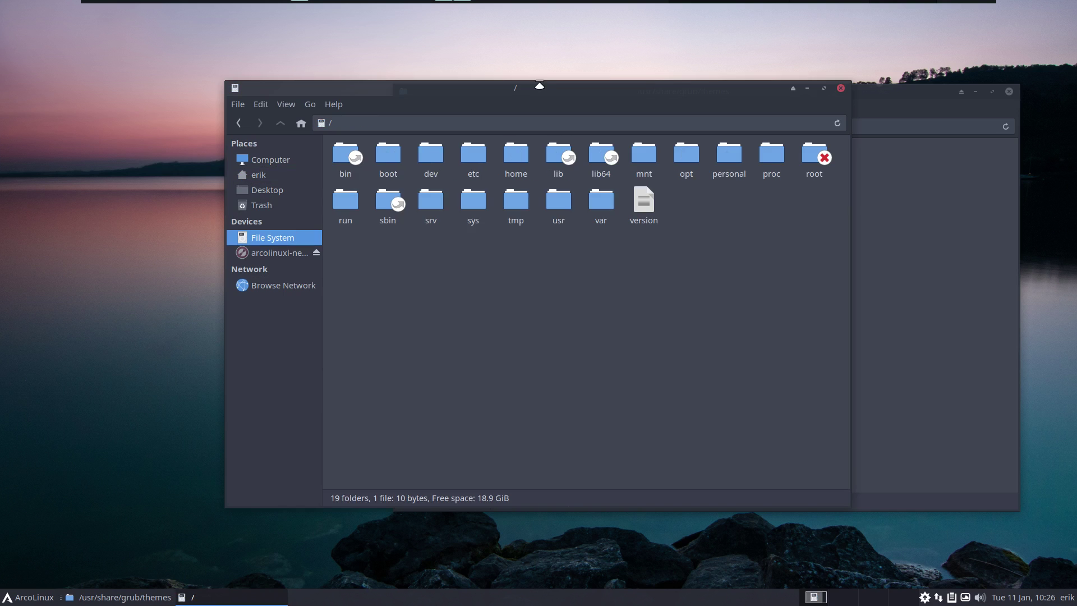
drag(555, 88, 331, 156)
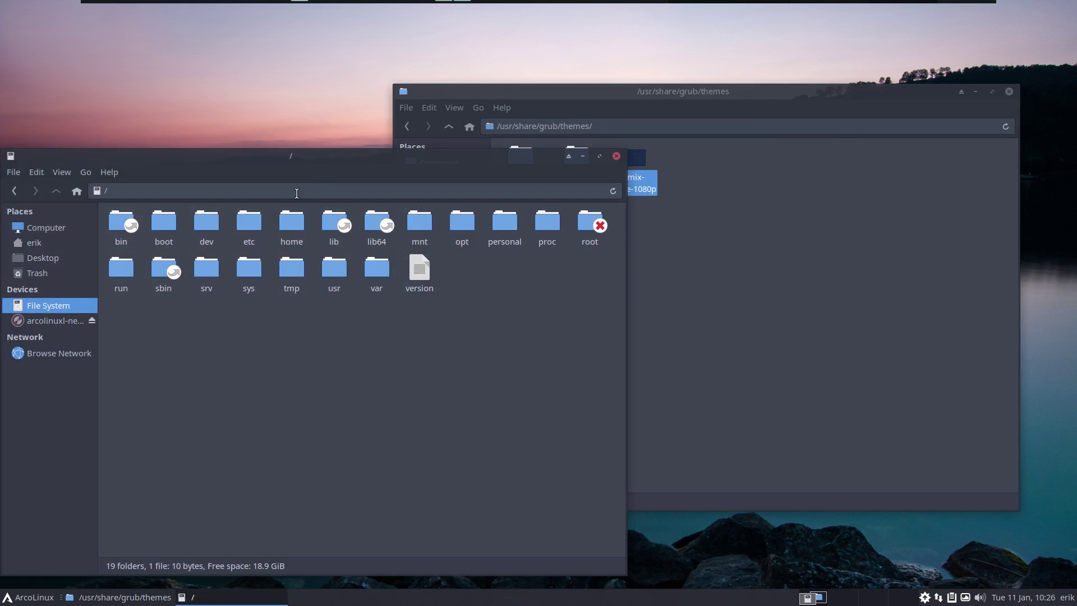
double_click(251, 220)
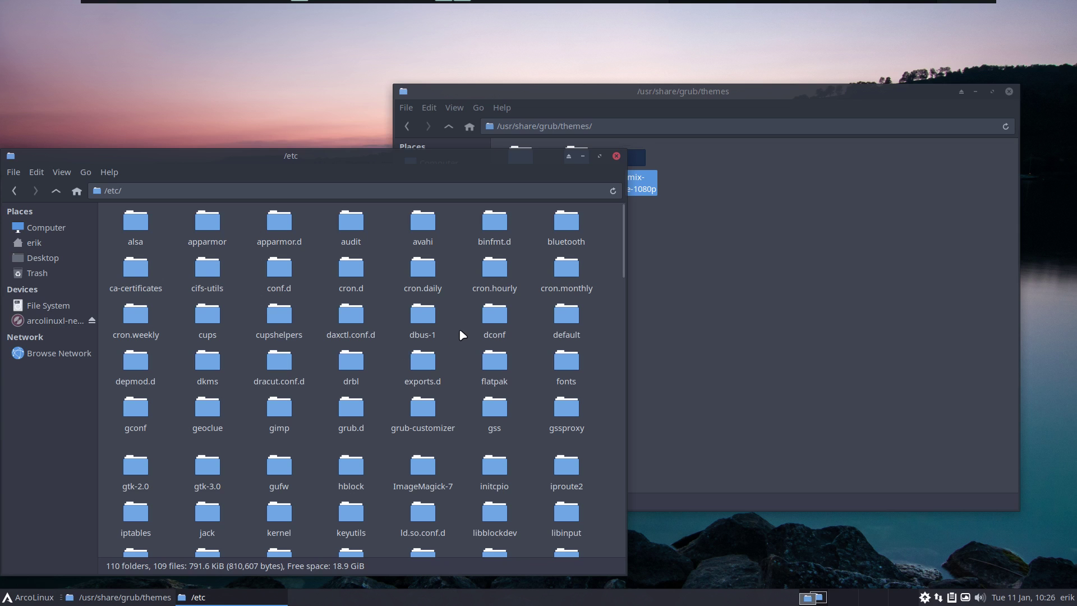
double_click(565, 315)
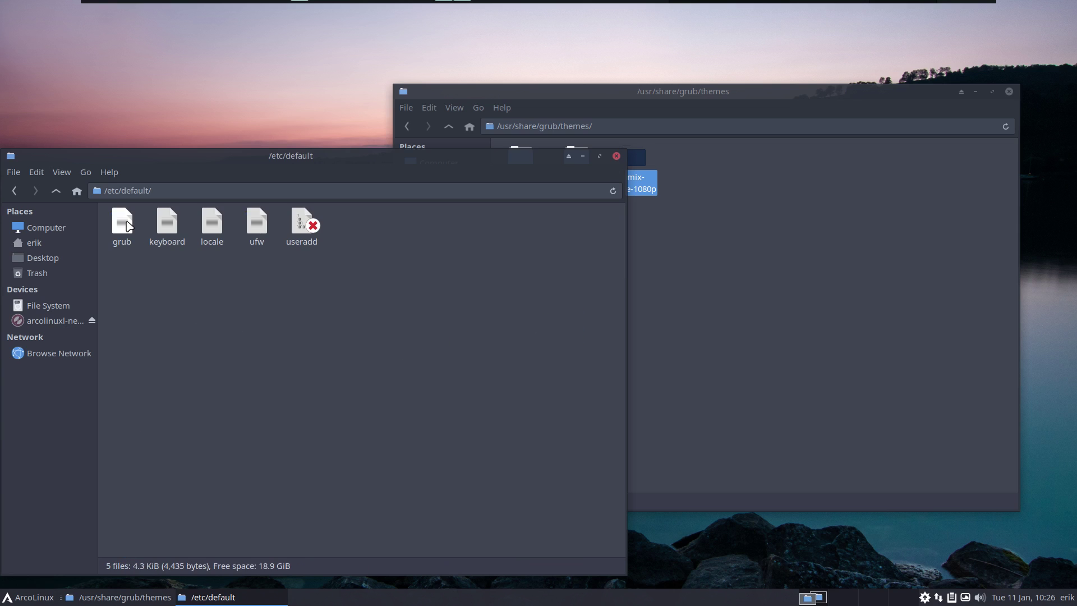
click(126, 223)
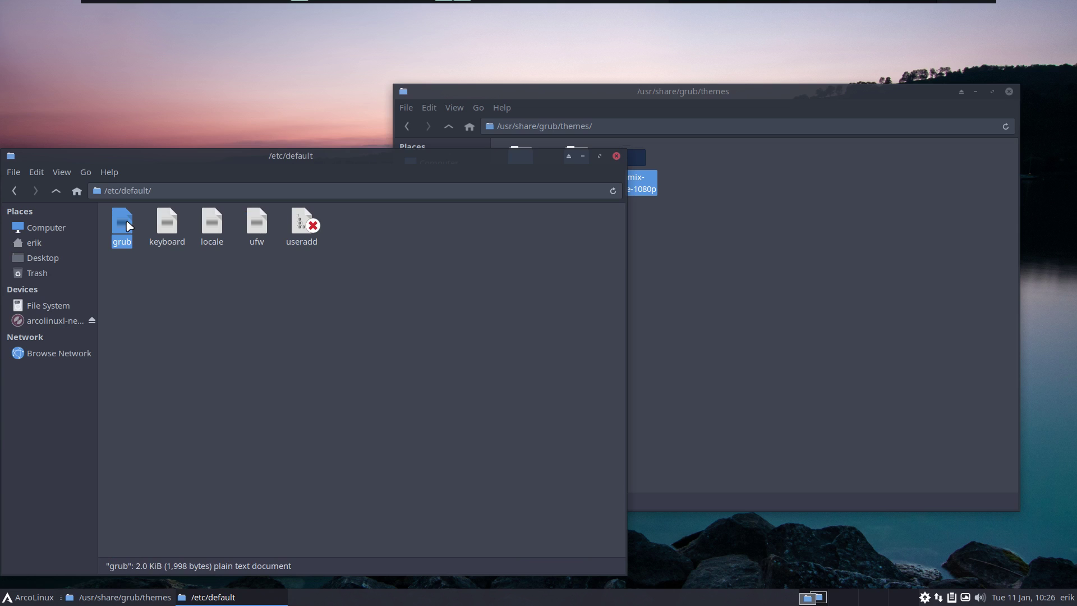
Open /etc/default/grub in Sublime Text, snapped to the left half with larger text.
double_click(128, 226)
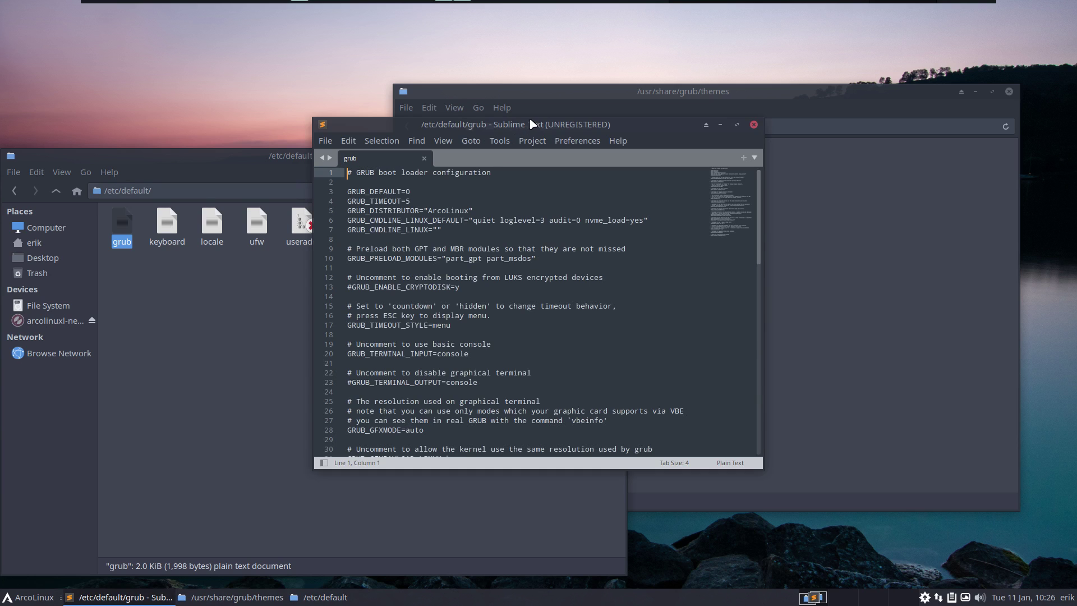
drag(499, 140, 1, 258)
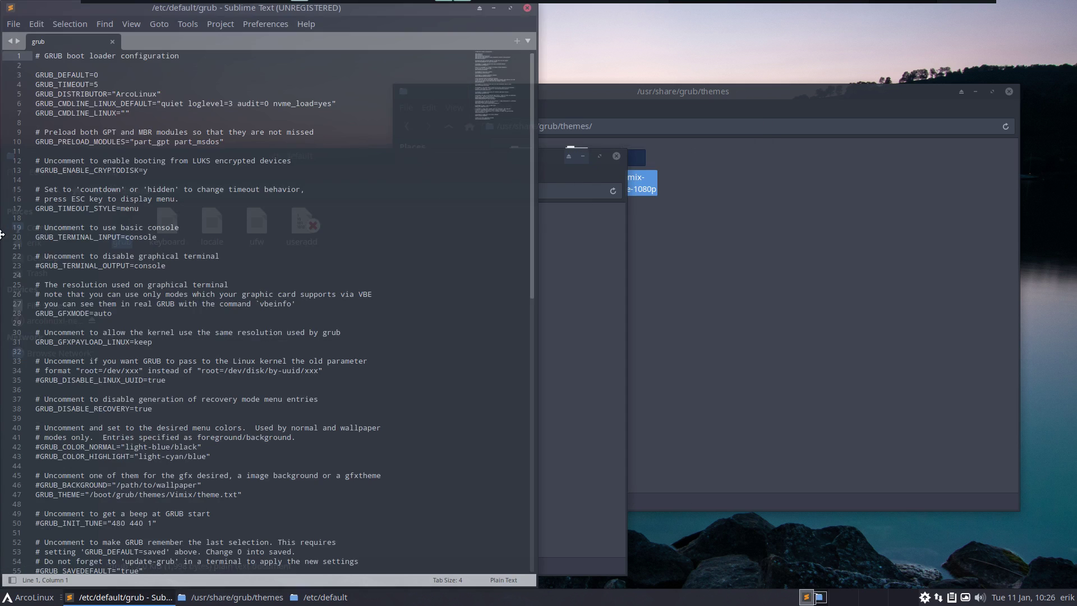
key(ctrl+equal)
key(ctrl+equal)
Tile the themes window upper-right and the /etc/default window lower-right.
click(735, 204)
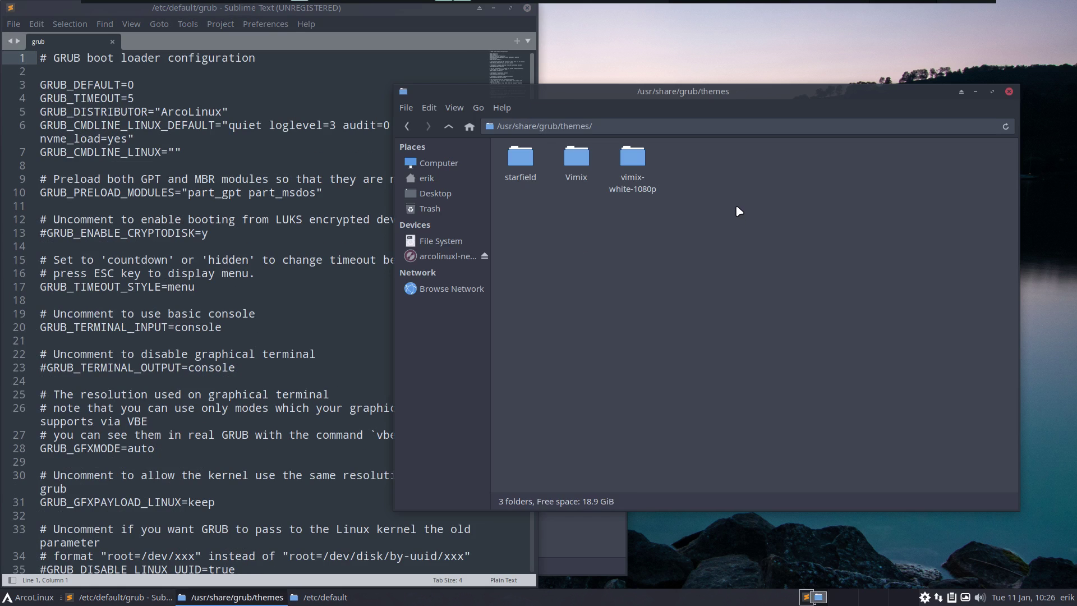
drag(724, 98, 861, 87)
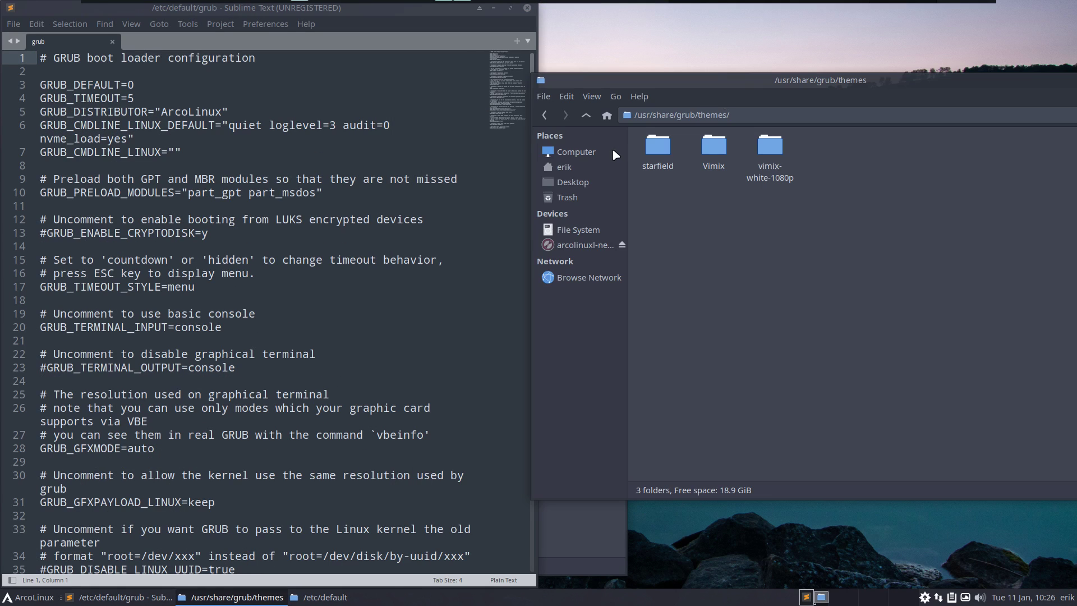
drag(746, 101, 1026, 5)
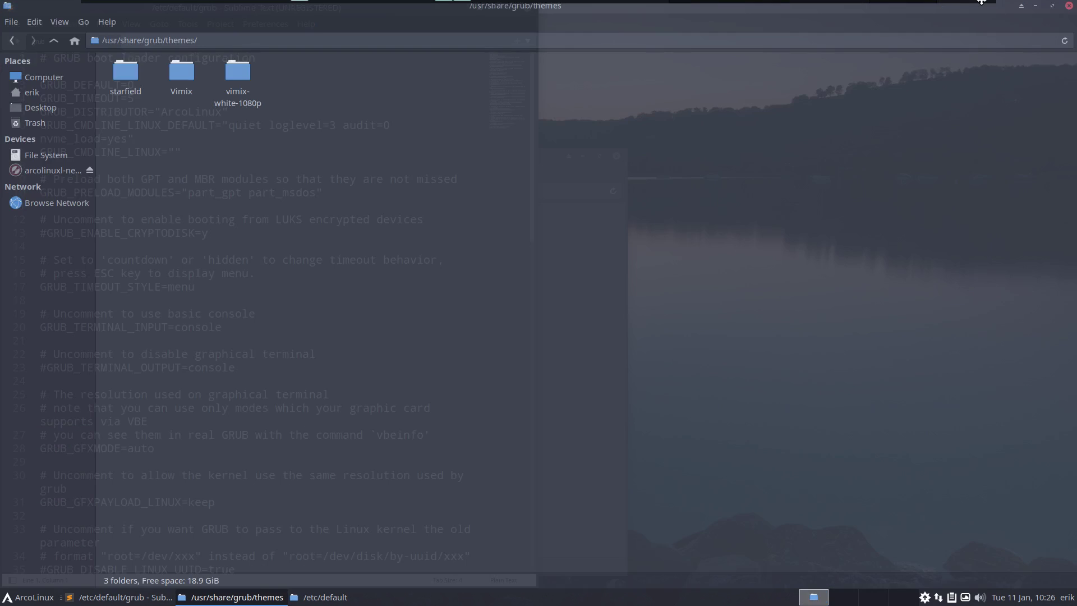
click(569, 341)
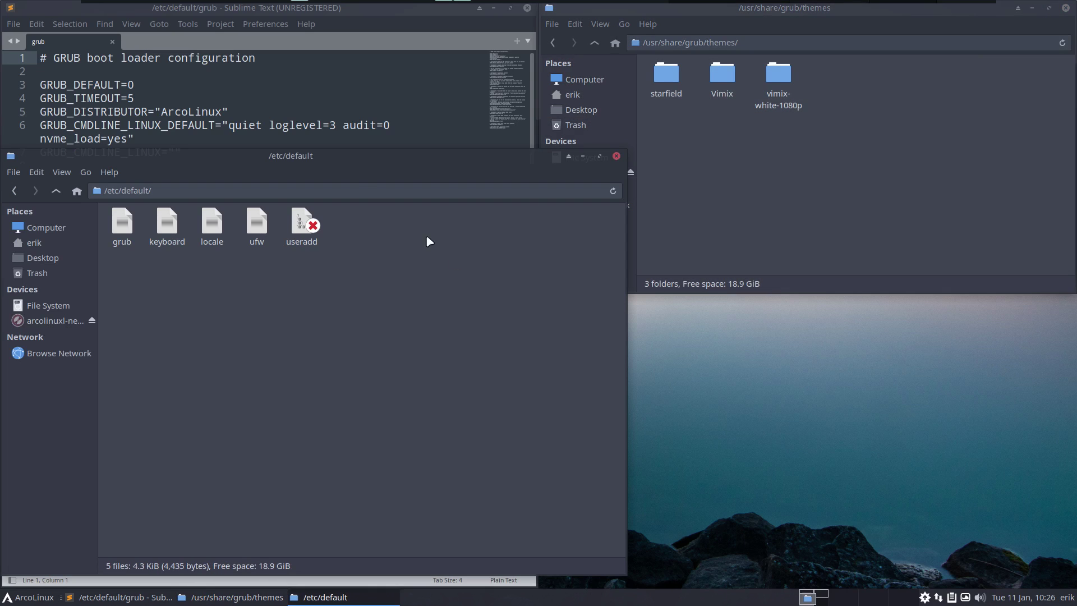
drag(335, 153, 1032, 599)
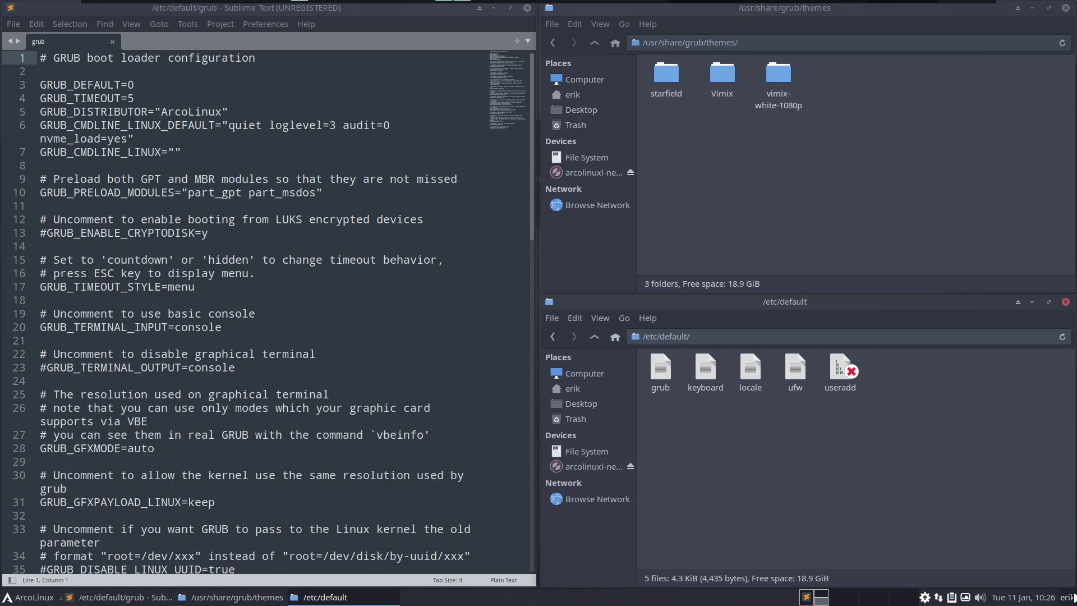
click(785, 72)
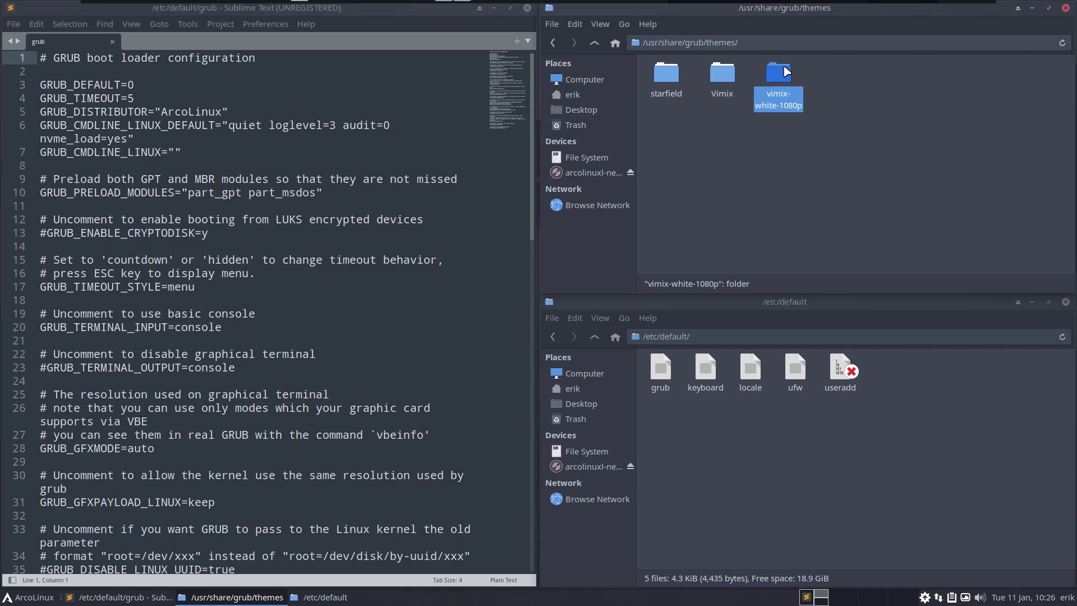
scroll(379, 300, down, 6)
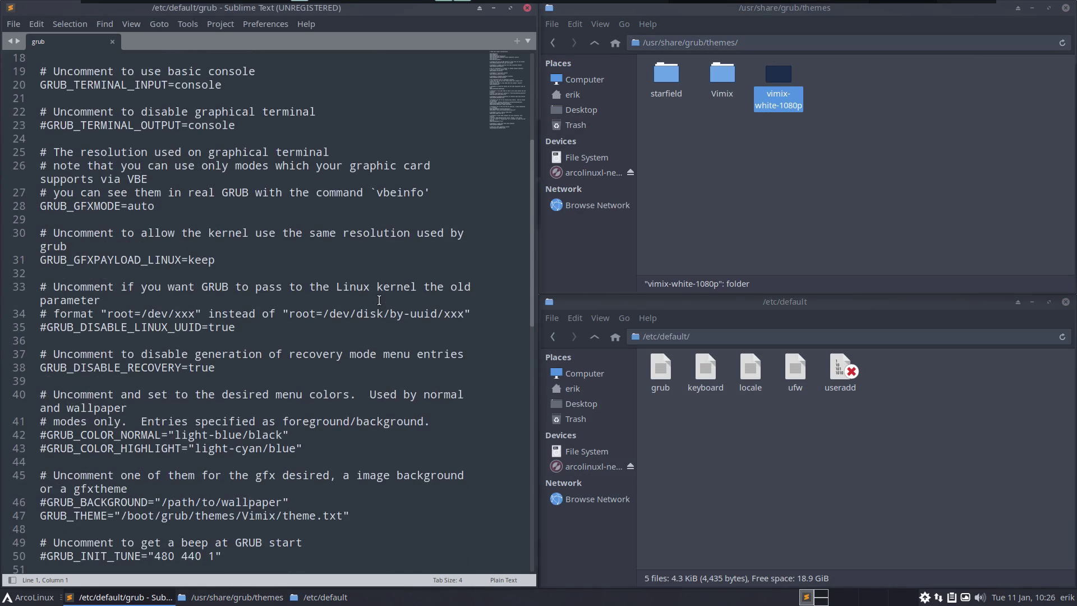
Set the grub file's syntax highlighting to Perl.
click(504, 579)
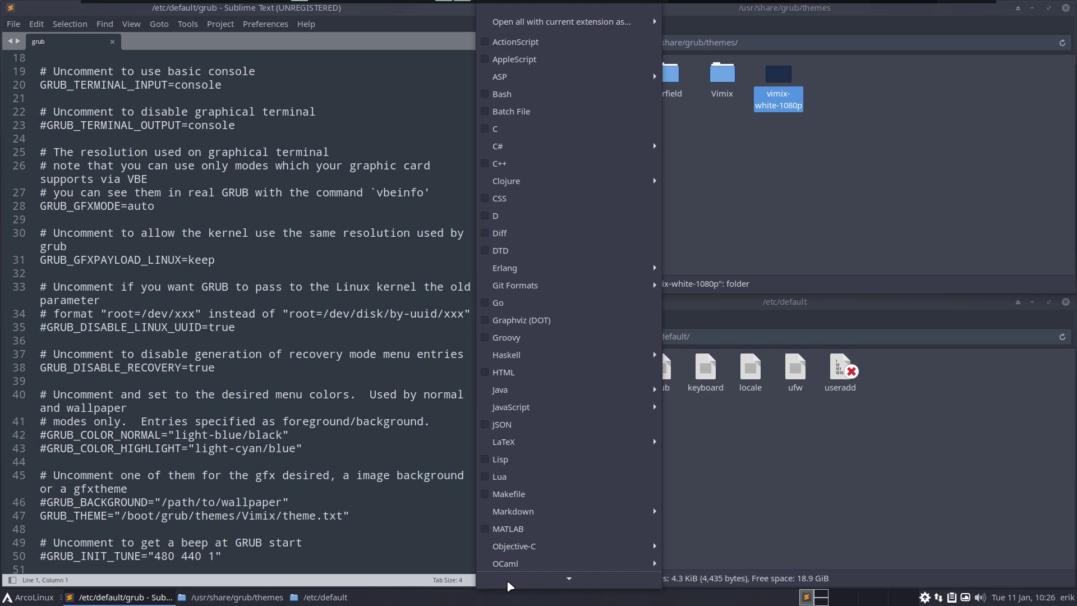
click(517, 551)
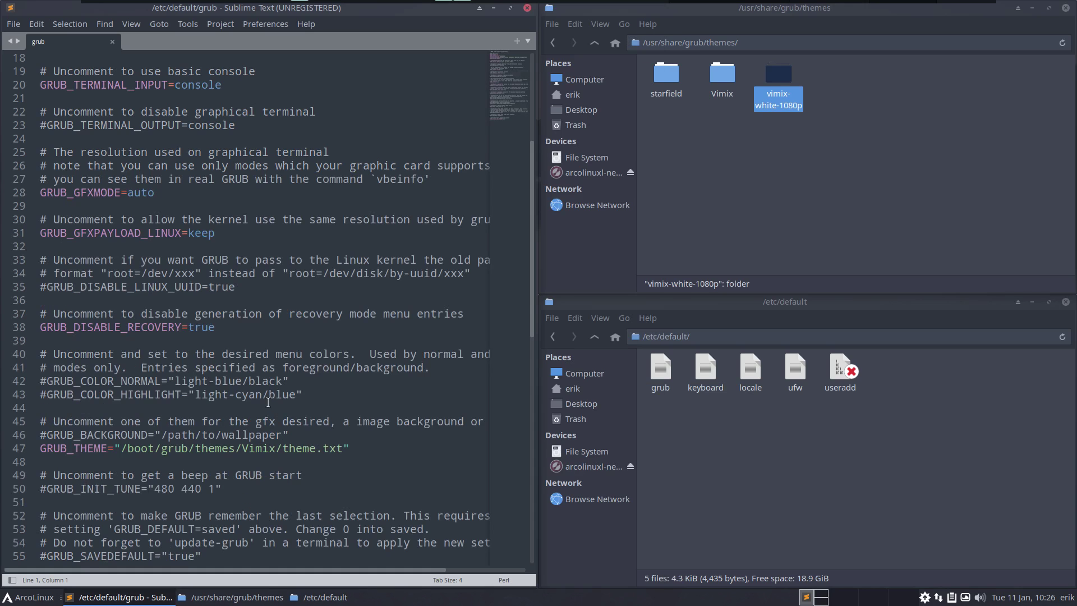
scroll(269, 402, down, 3)
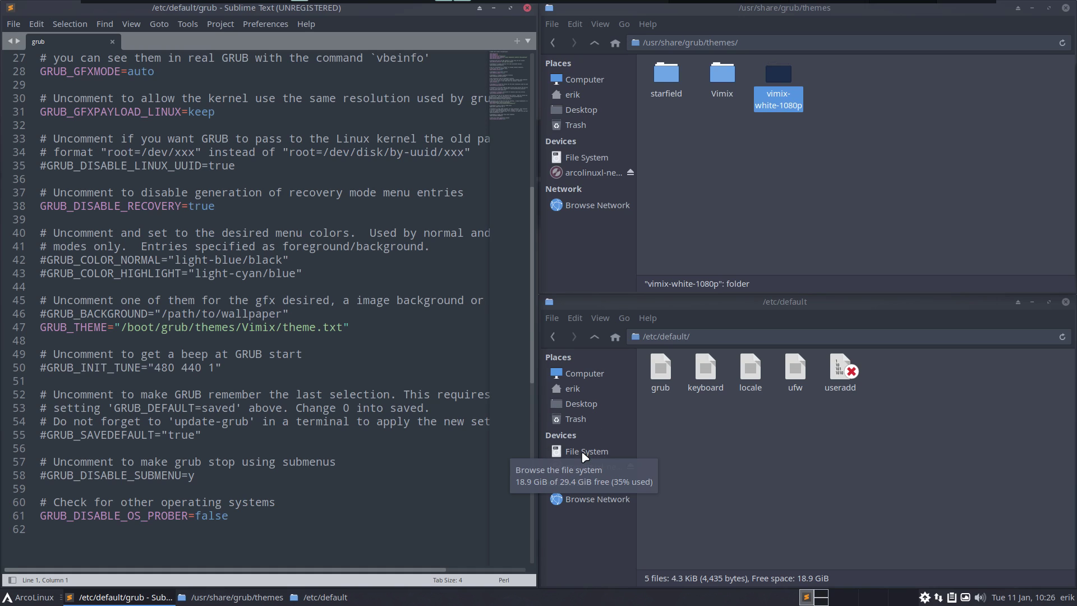
Navigate the lower Thunar window to /boot/grub/themes/Vimix and scroll its 47 files.
click(599, 451)
double_click(705, 371)
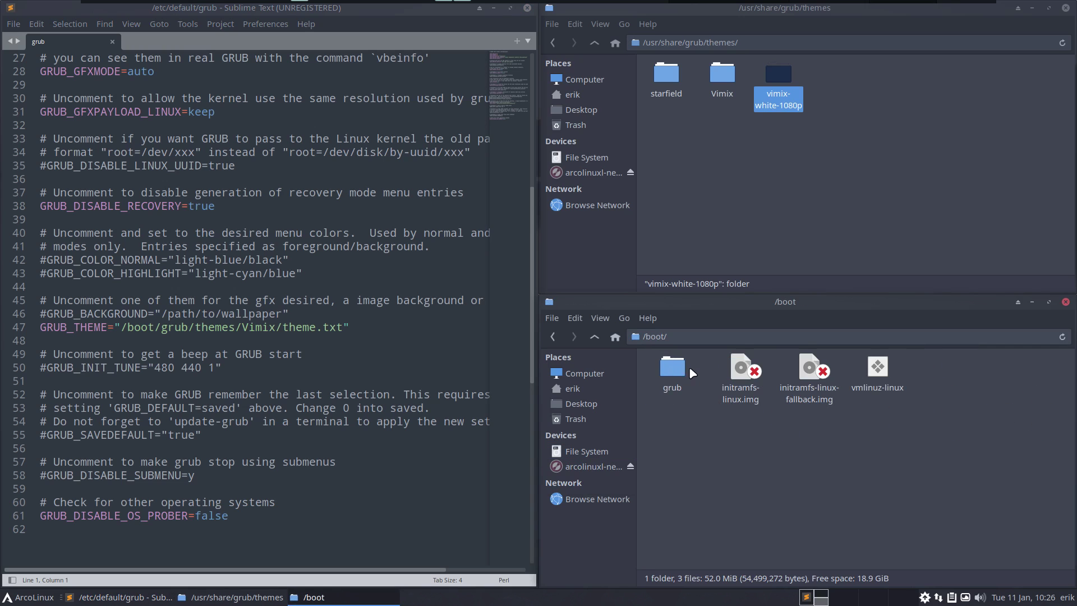
double_click(689, 370)
double_click(783, 370)
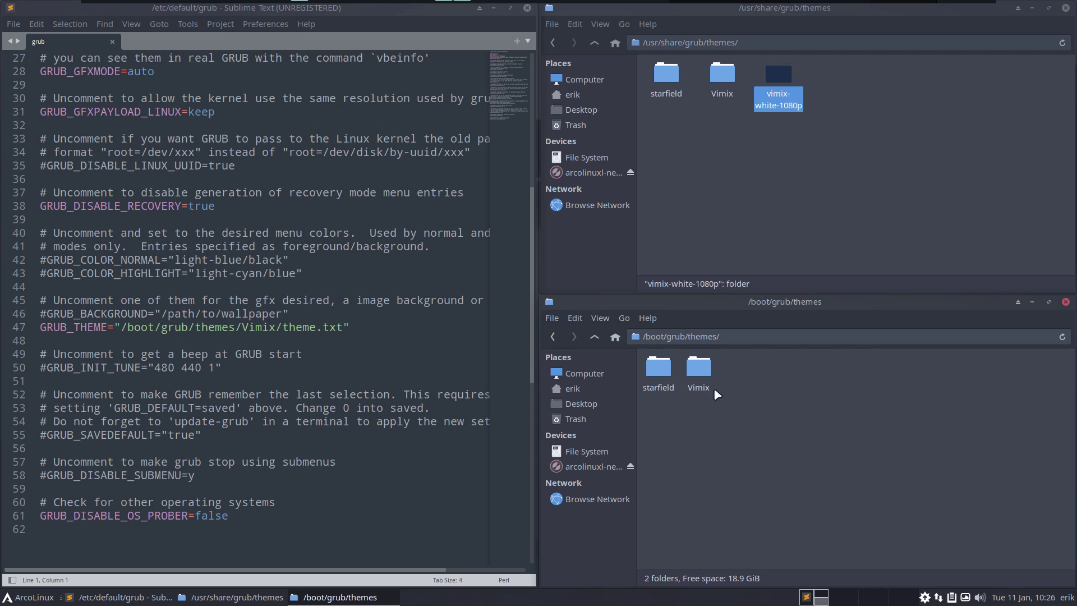
double_click(699, 375)
scroll(768, 476, down, 5)
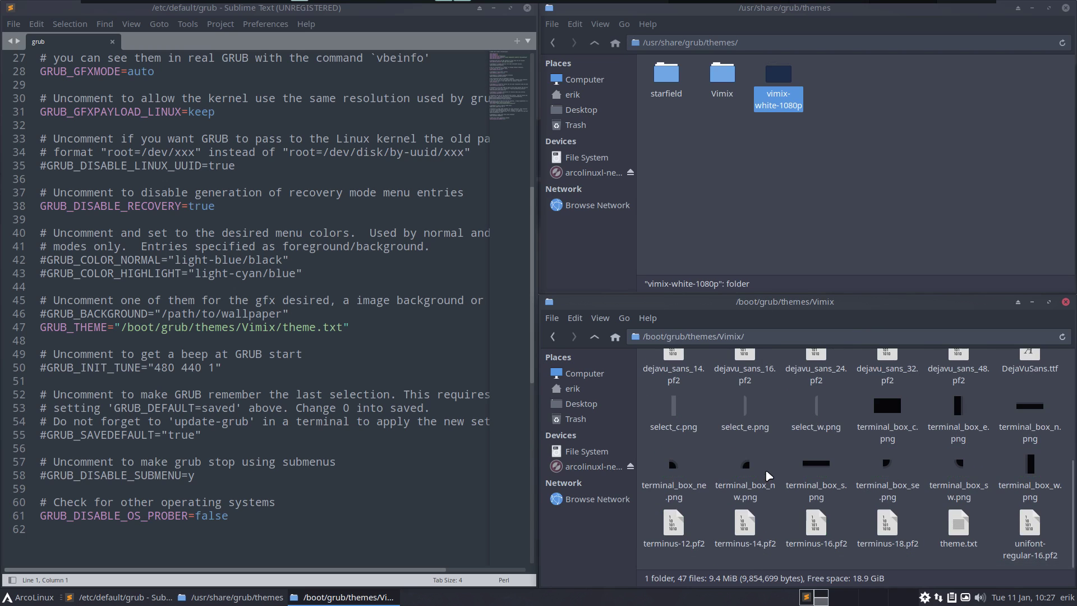
scroll(767, 474, up, 3)
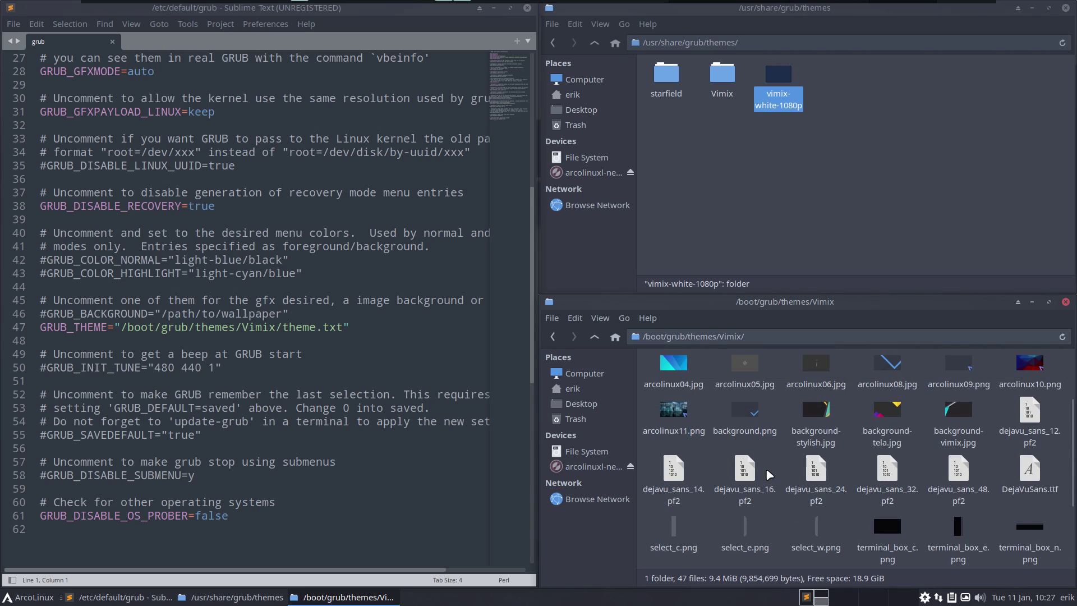
Authenticate, apply the grey Arch Linux image as GRUB wallpaper in Tweak Tool, then close it.
text(****)
key(Return)
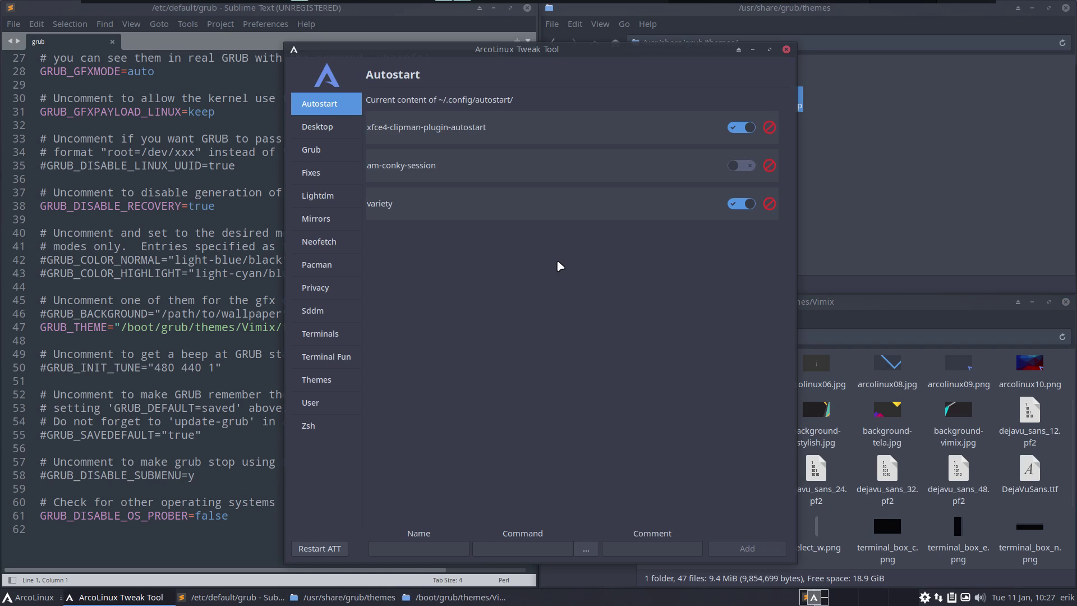
click(321, 141)
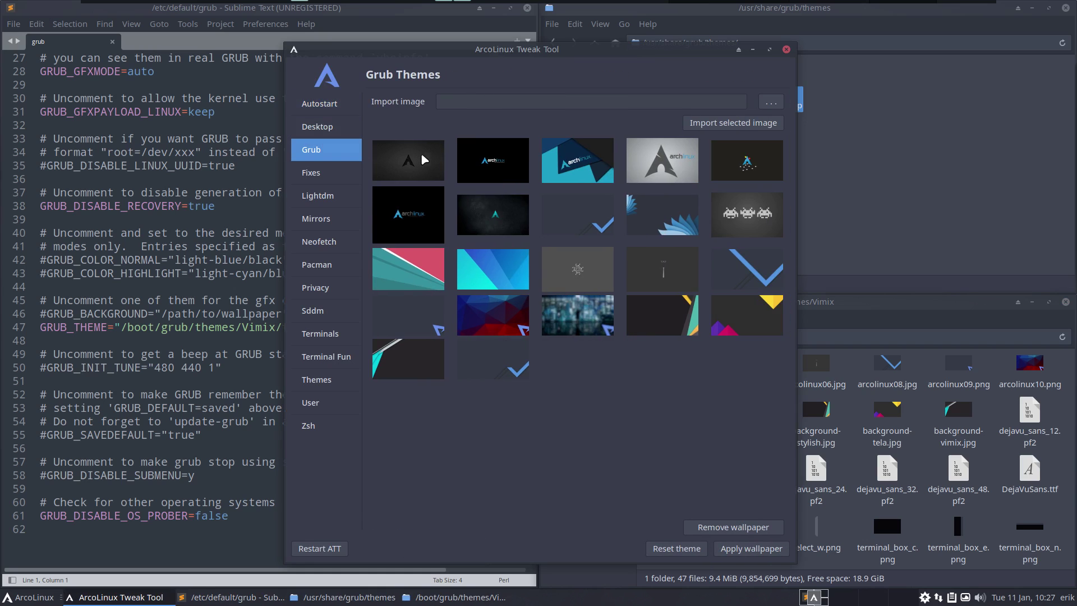
click(494, 161)
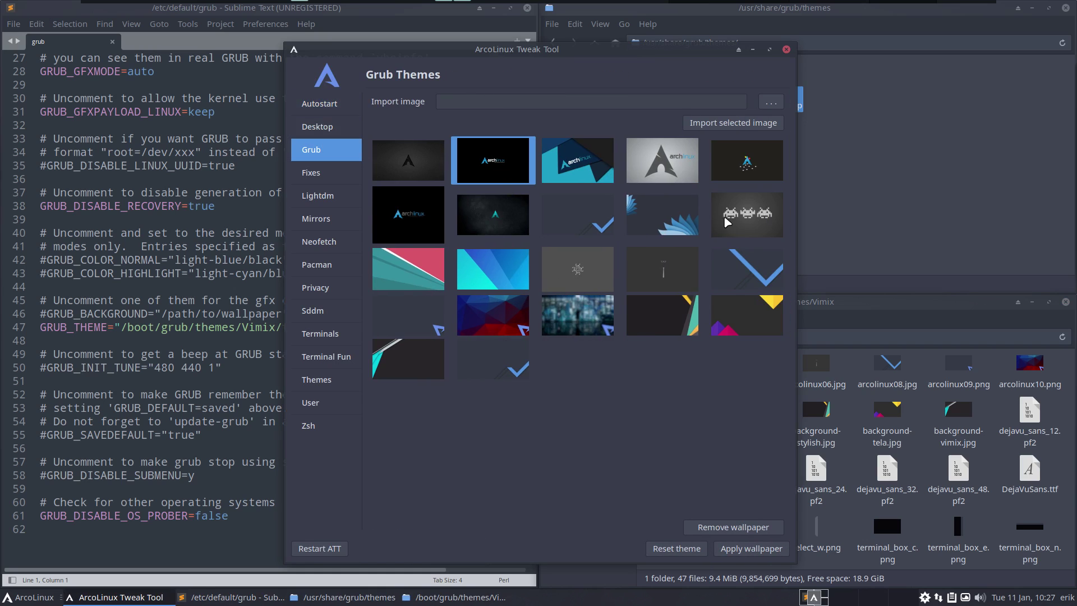
click(689, 167)
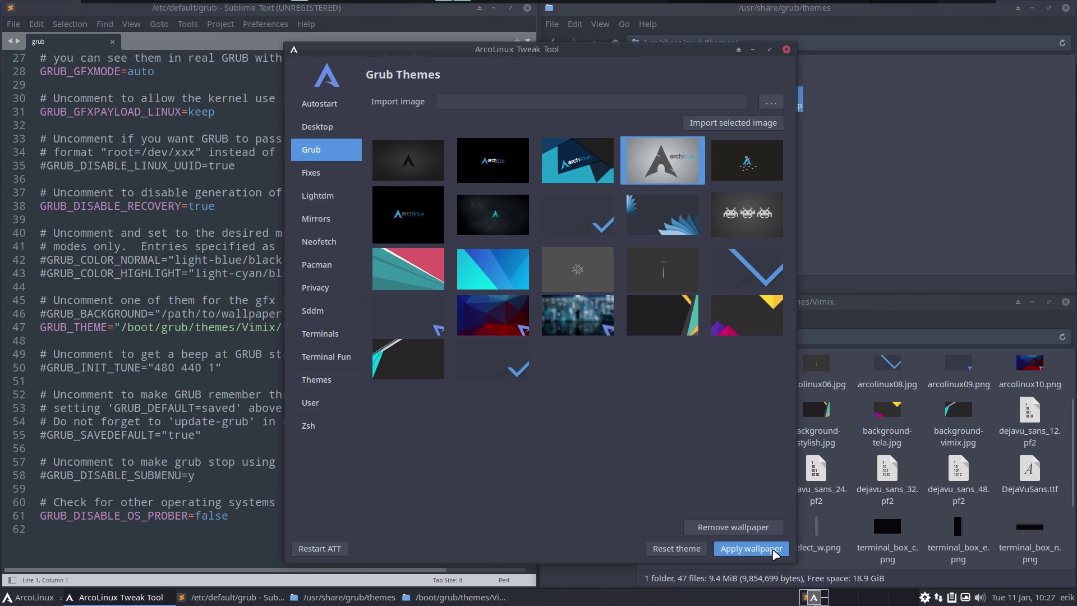
click(751, 548)
click(787, 50)
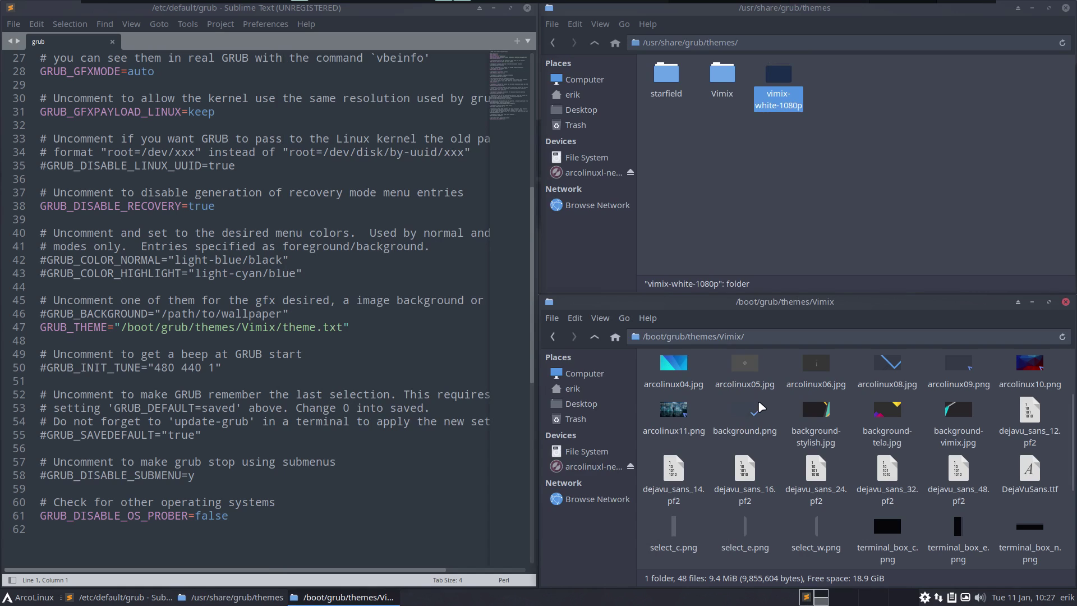
Preview the Vimix theme's background.png full screen.
scroll(777, 433, down, 2)
scroll(782, 429, up, 2)
click(758, 433)
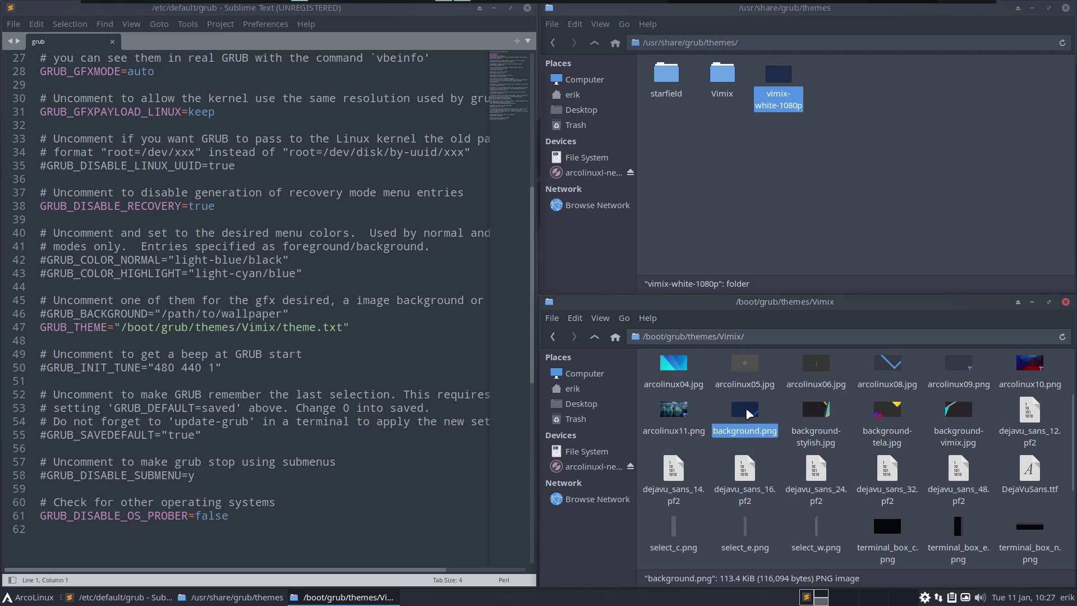
double_click(746, 413)
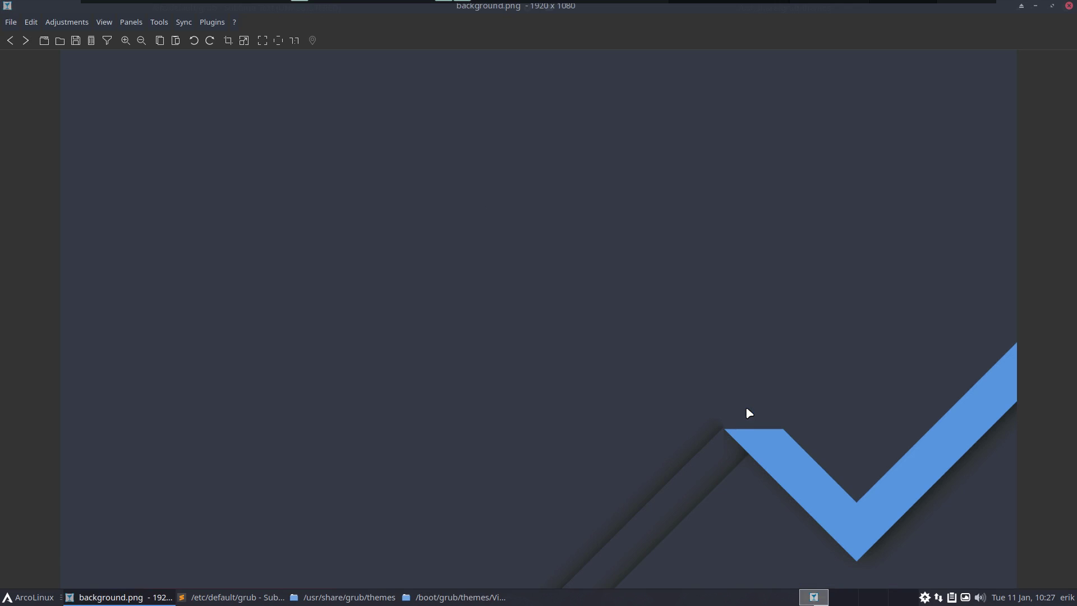
click(1069, 6)
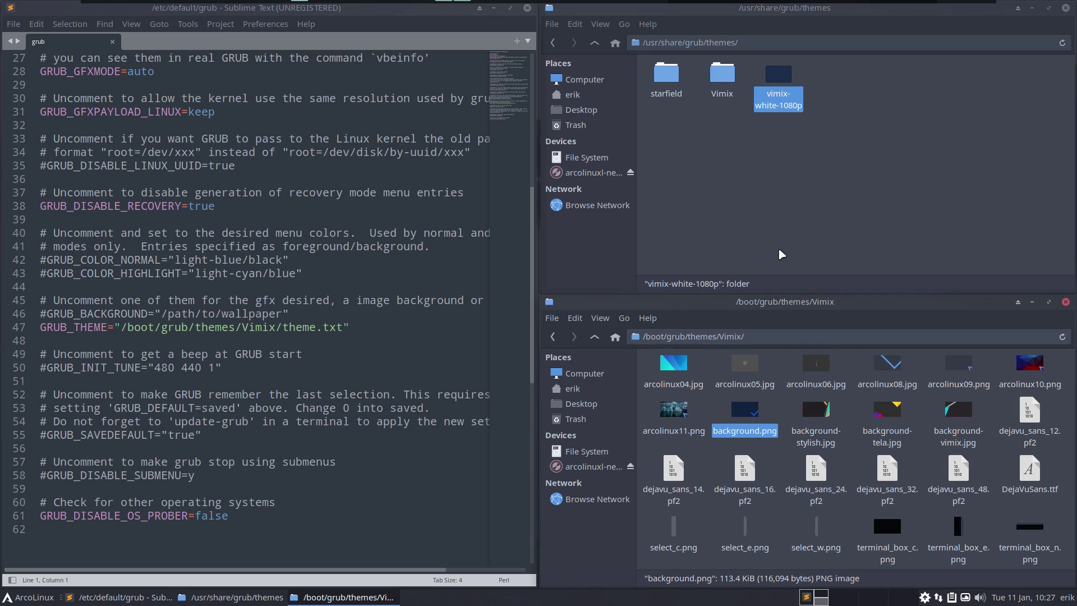
Open Vimix theme.txt, mark desktop-image archlinux04.jpg, and preview that image.
scroll(773, 520, down, 4)
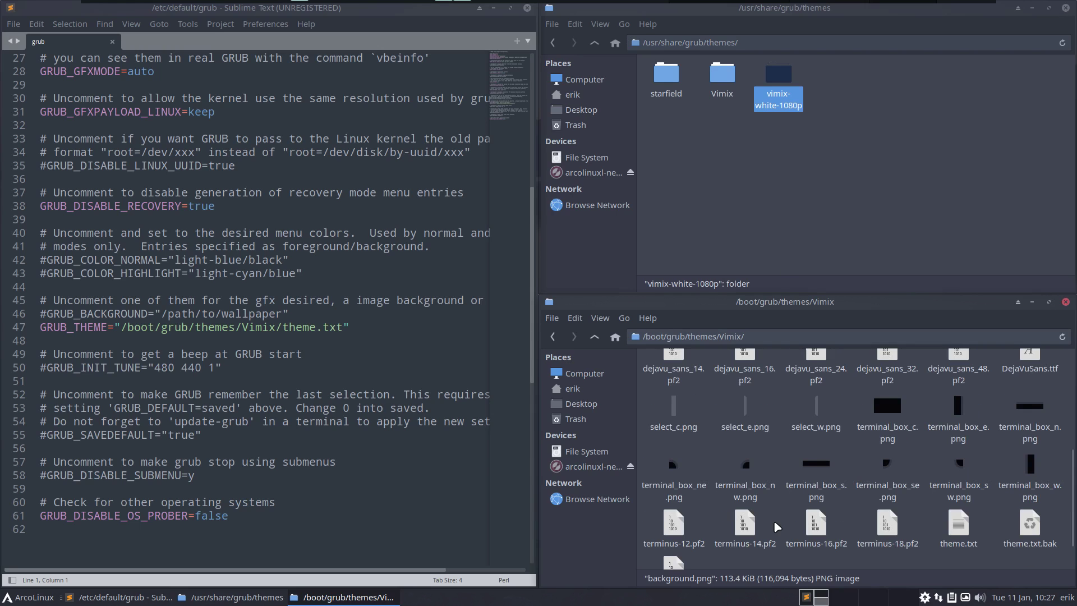
scroll(776, 527, down, 1)
double_click(958, 497)
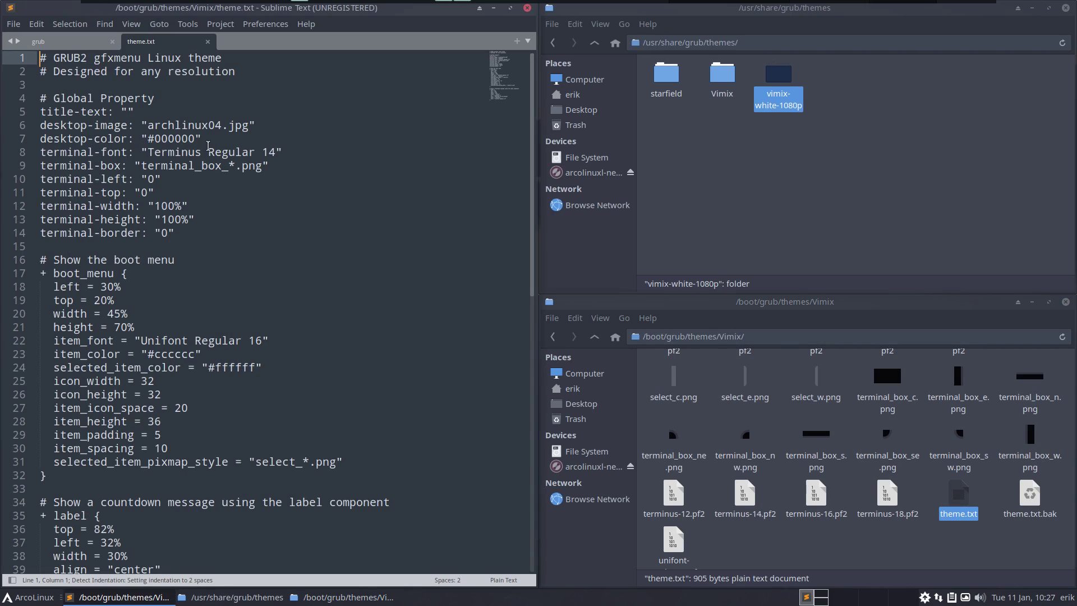
drag(147, 125, 228, 125)
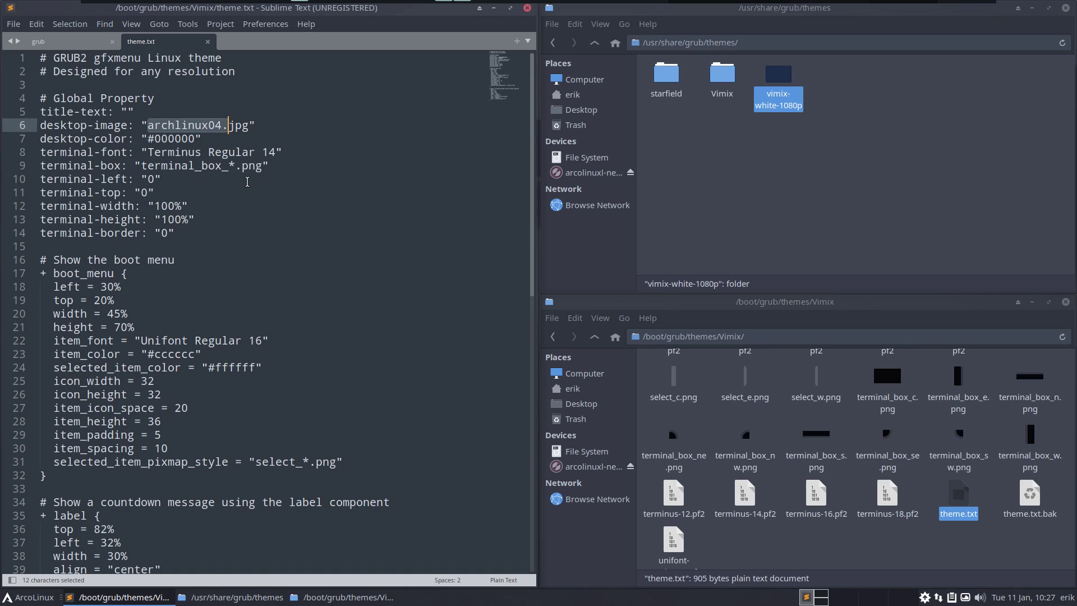
scroll(791, 435, up, 5)
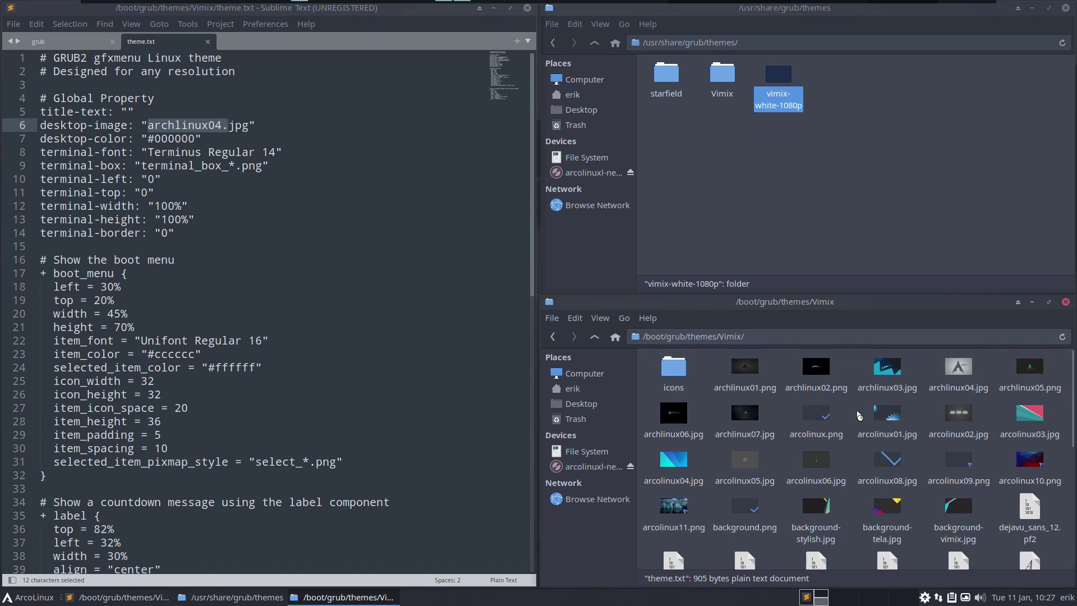
double_click(960, 371)
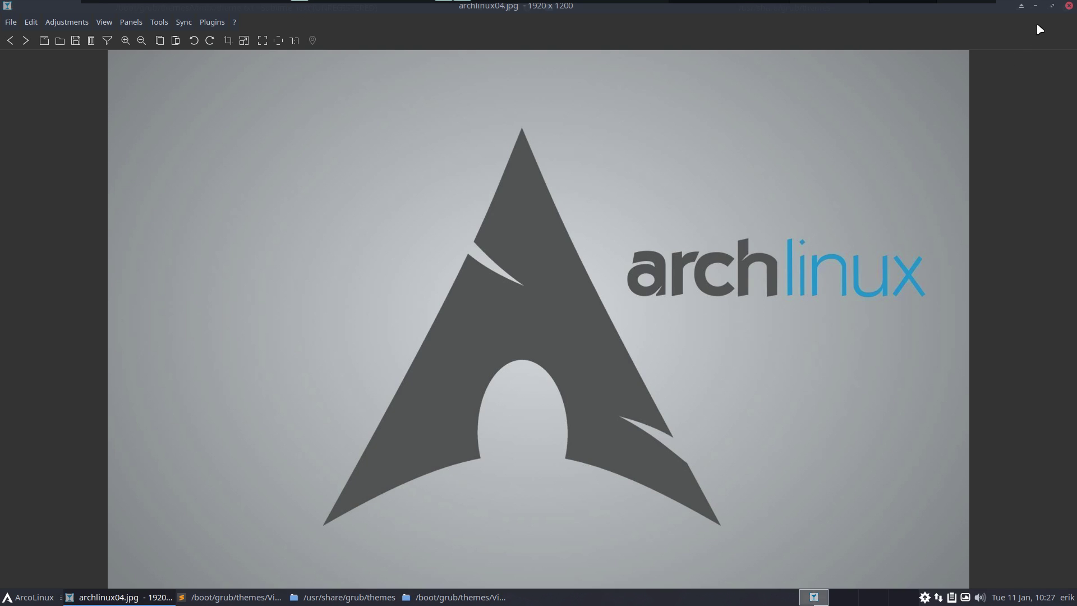
click(1069, 5)
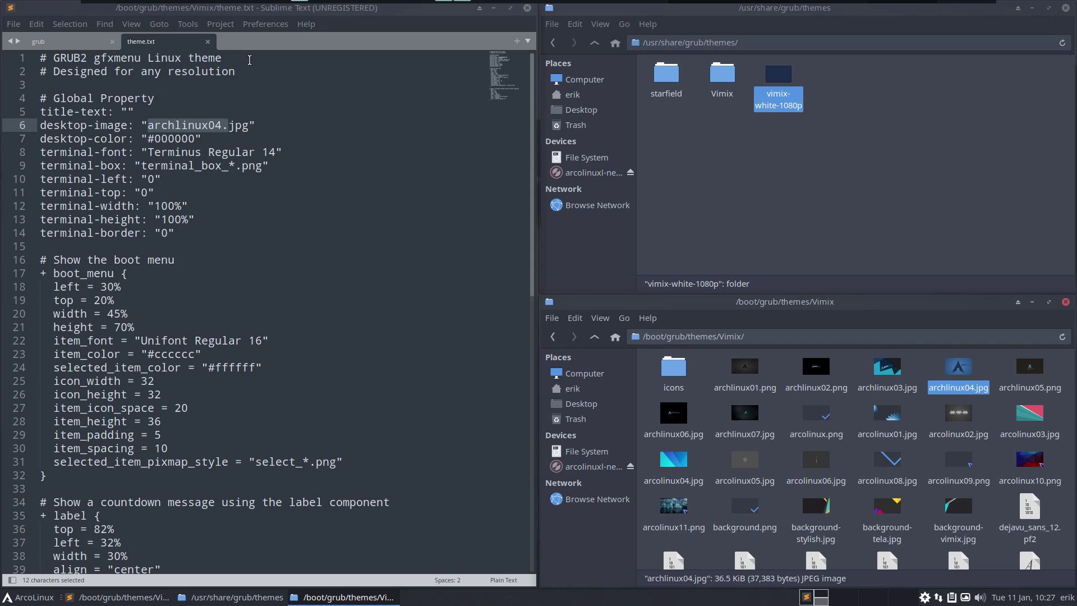
Close the Vimix theme.txt and preview the folder's background.png full screen.
key(ctrl+w)
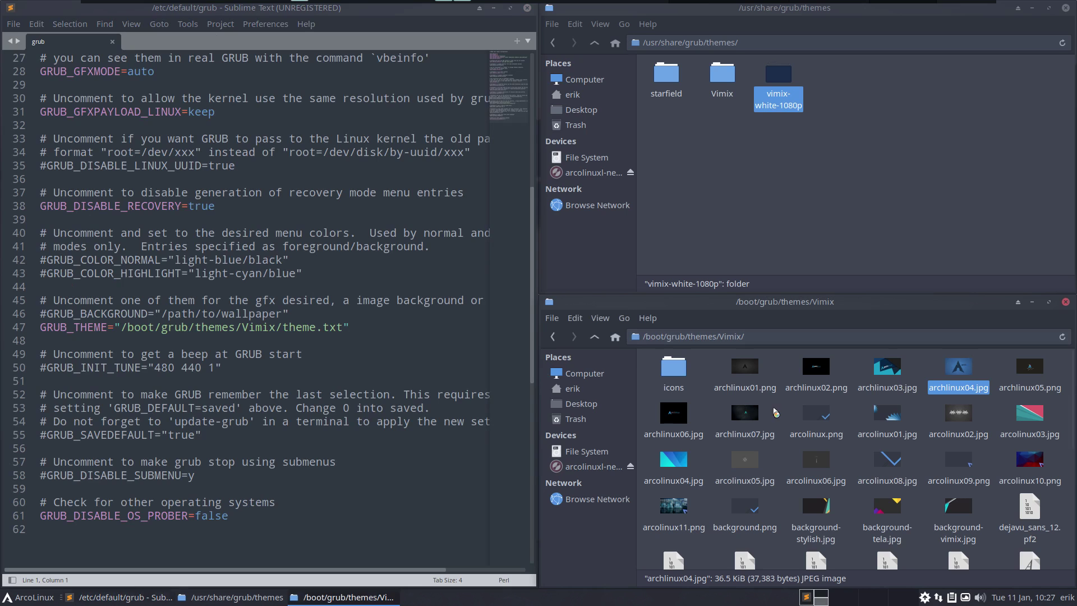
click(756, 510)
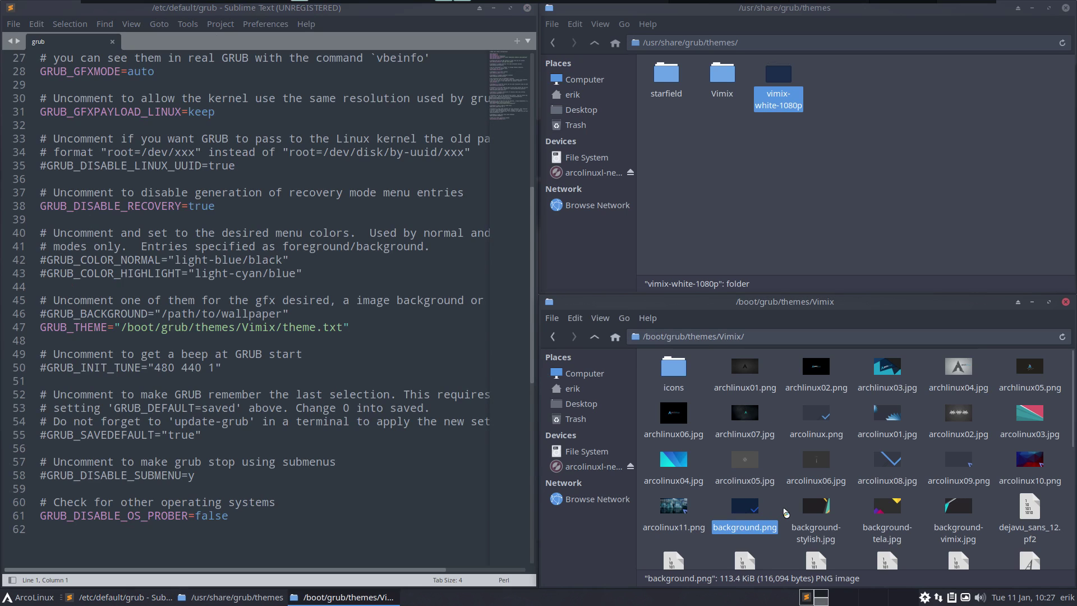
double_click(746, 507)
click(1069, 5)
Replace the old Vimix theme path on line 47 with the copied vimix-white-1080p folder path.
click(781, 73)
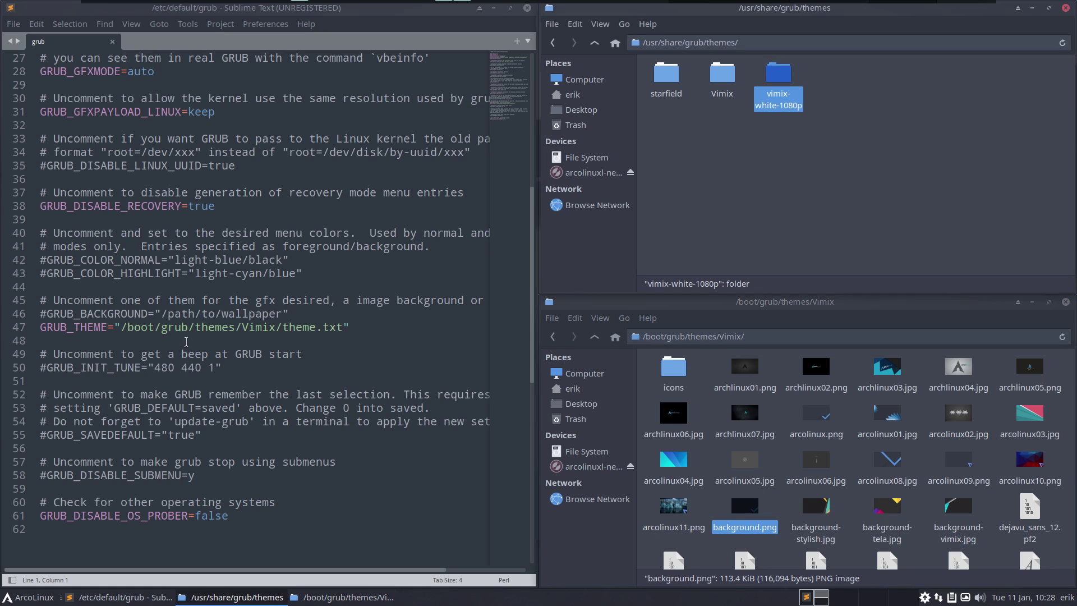
right_click(783, 73)
click(828, 194)
click(122, 324)
drag(122, 324, 283, 327)
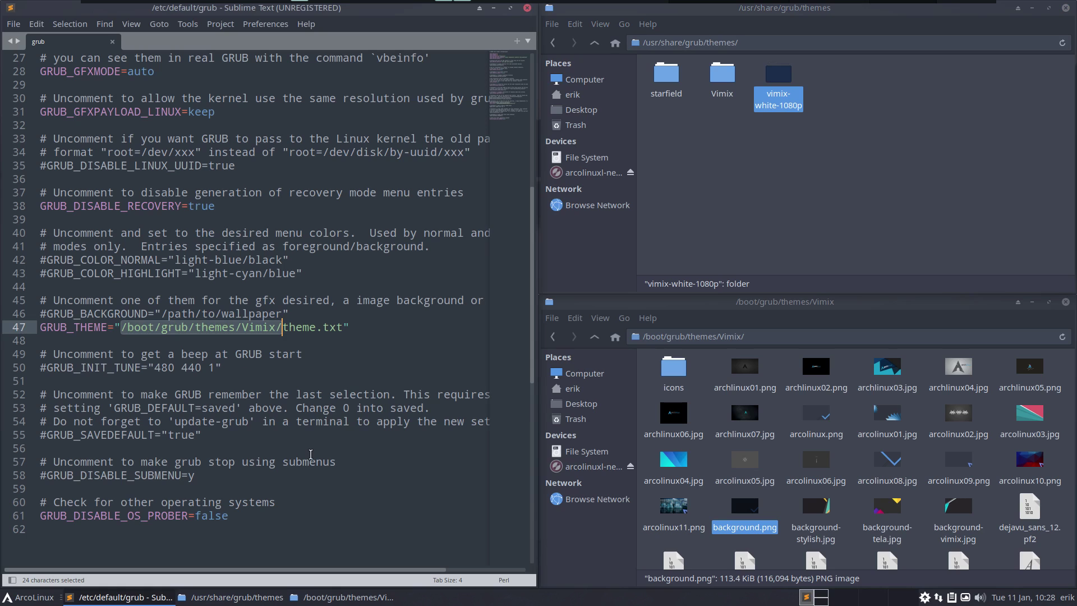
key(ctrl+v)
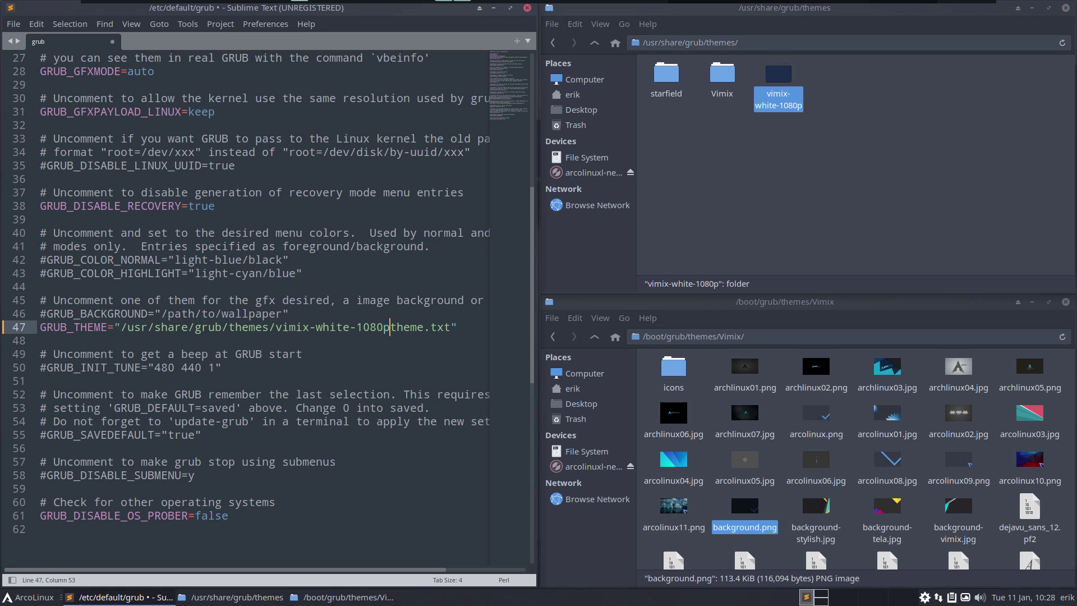
End the path with a slash and open vimix-white-1080p's theme.txt in the editor.
text(/)
click(711, 244)
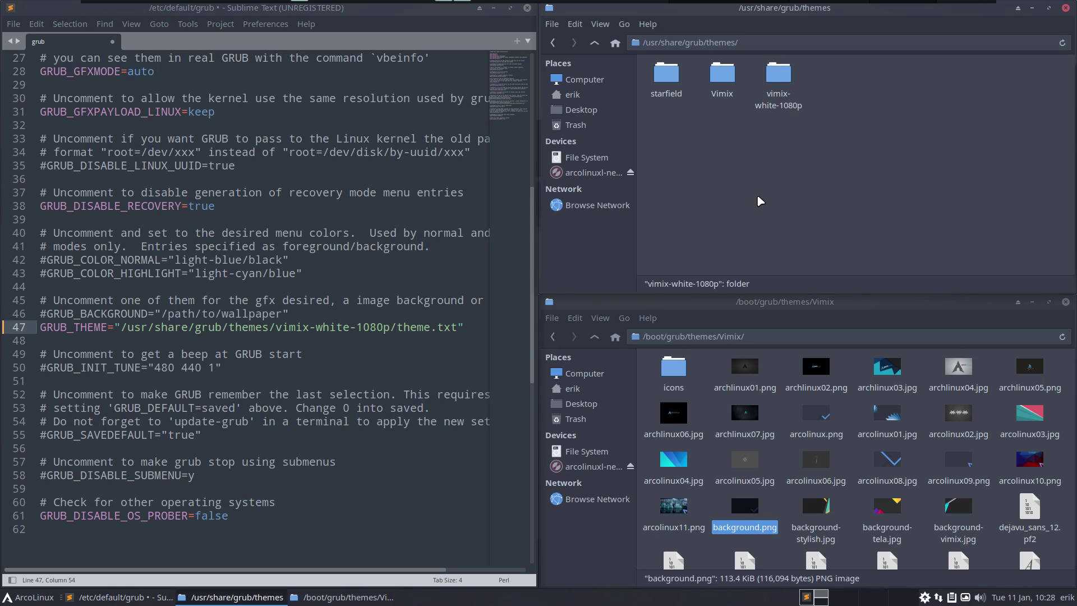
double_click(778, 76)
scroll(847, 133, down, 2)
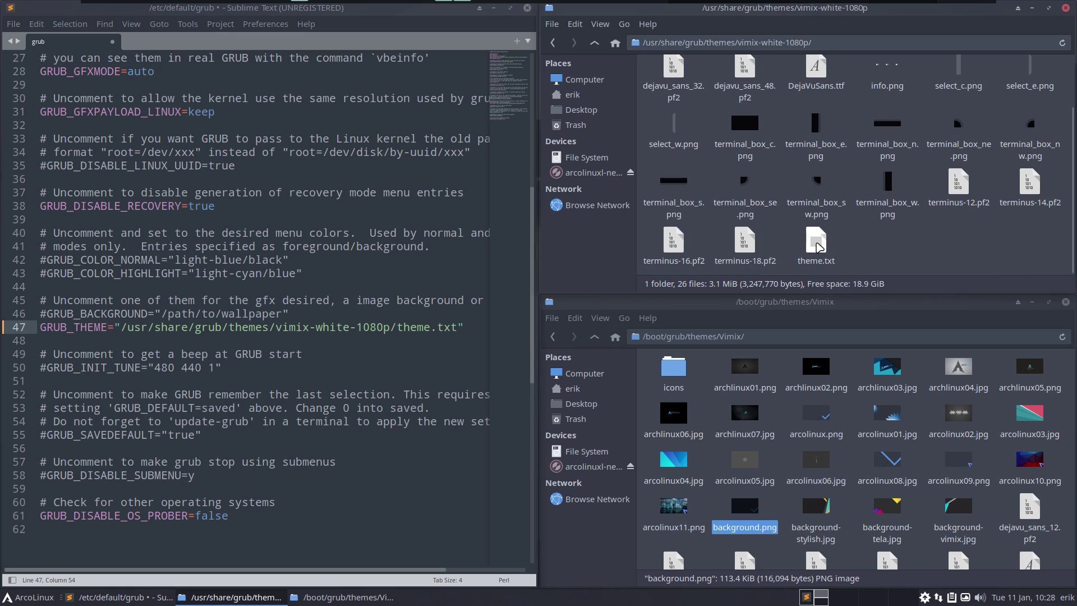
click(816, 248)
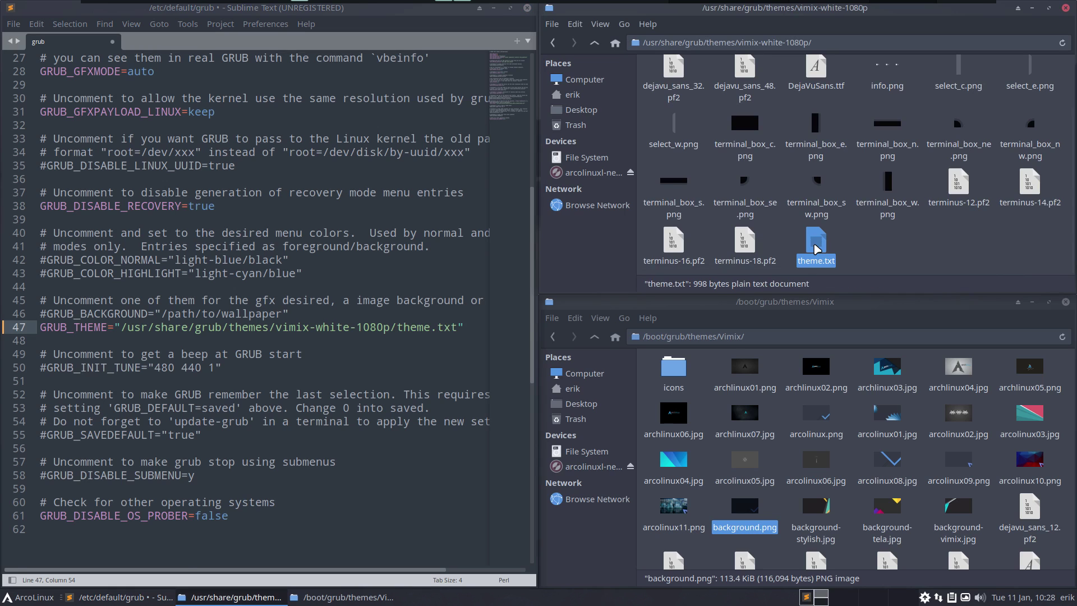
double_click(817, 249)
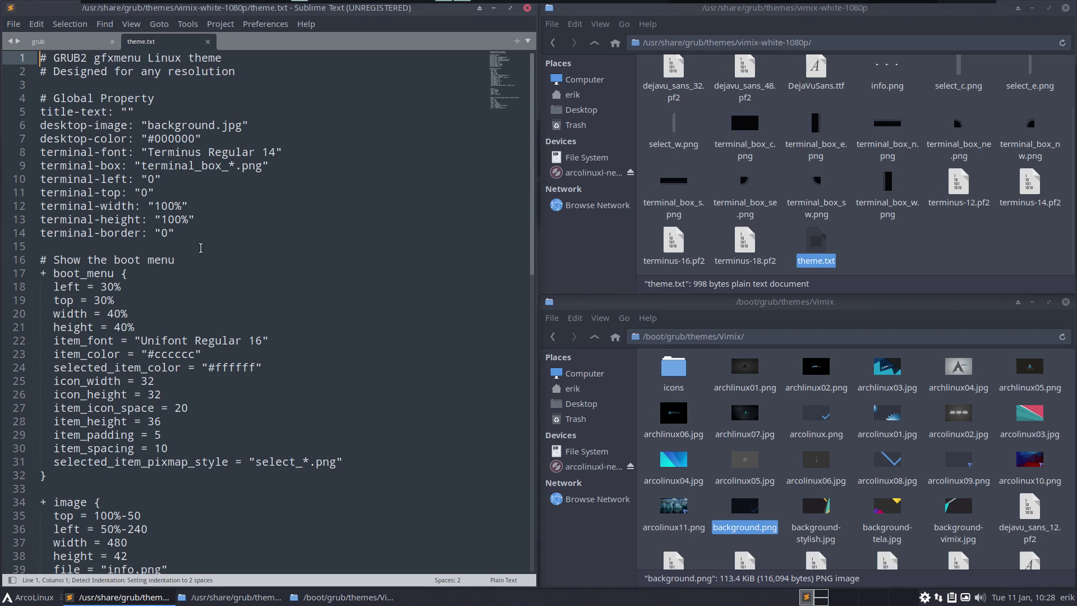
Review the desktop-color, terminal font and terminal position settings, then close theme.txt.
click(152, 137)
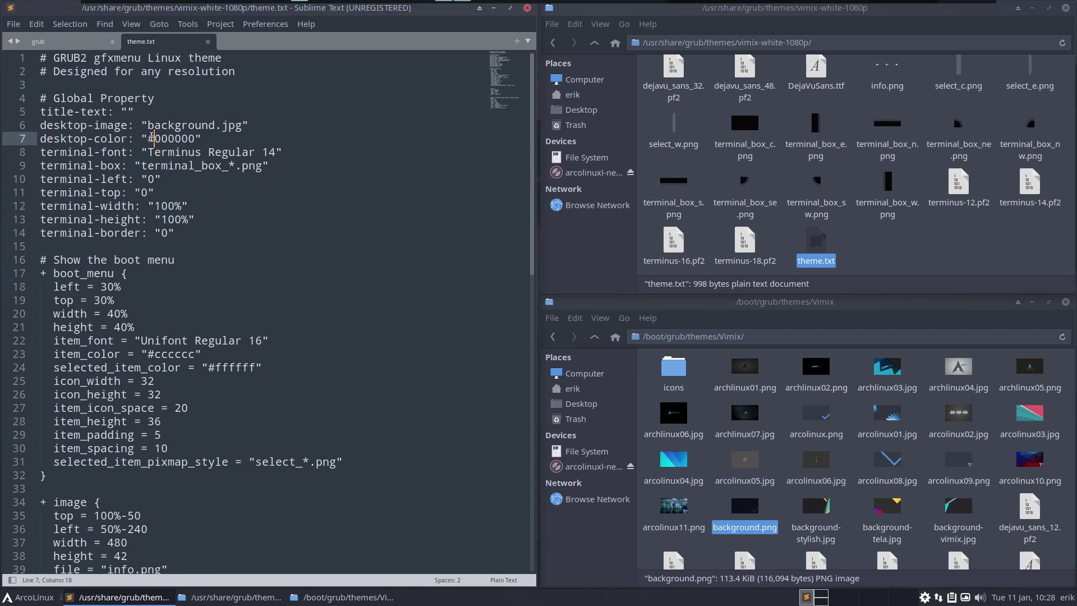
click(180, 152)
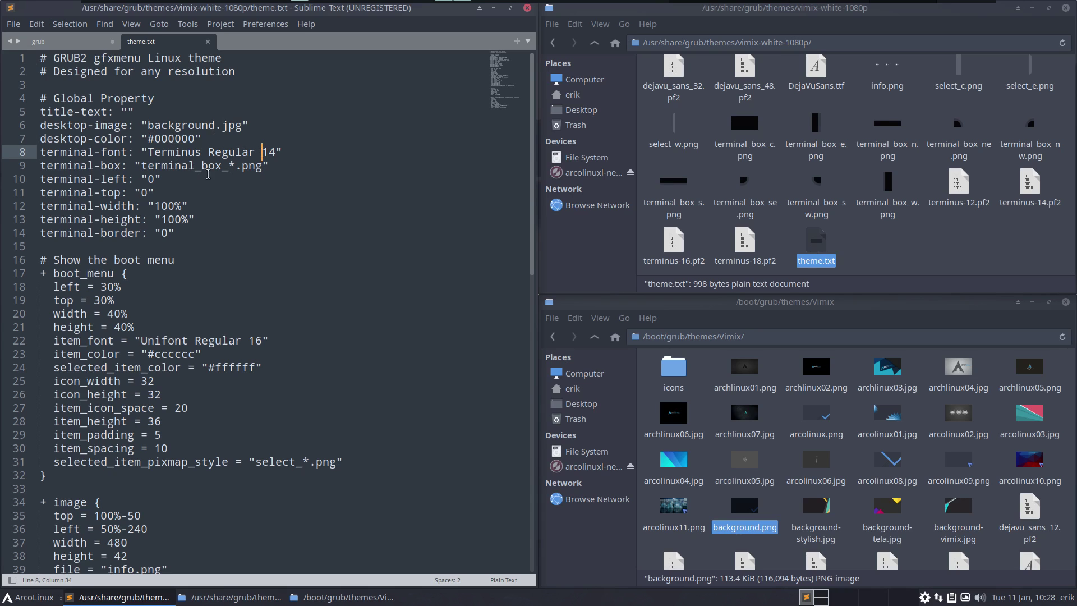
click(179, 193)
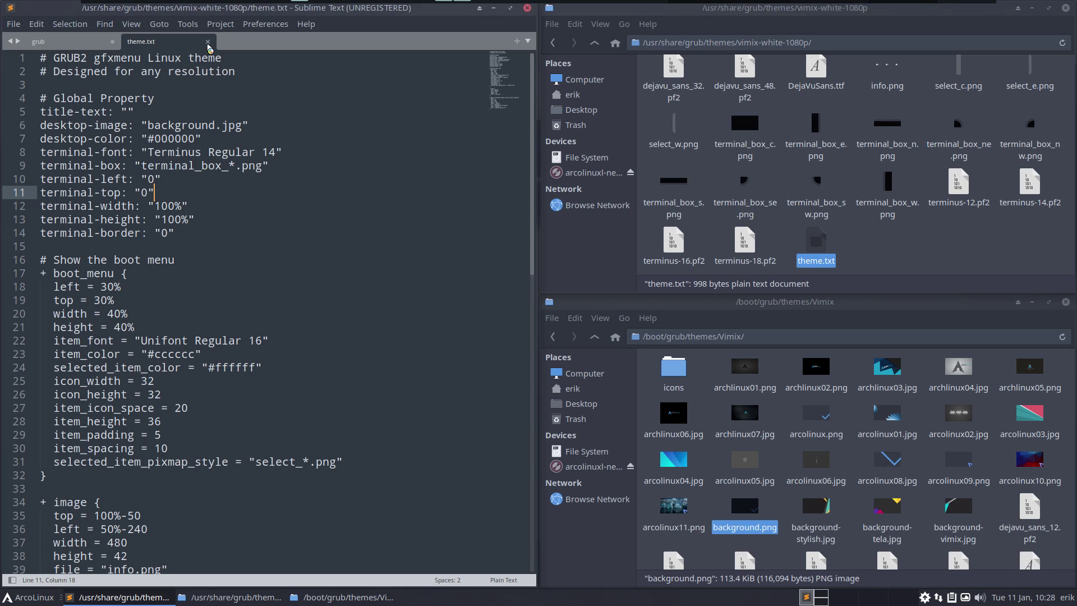
click(208, 42)
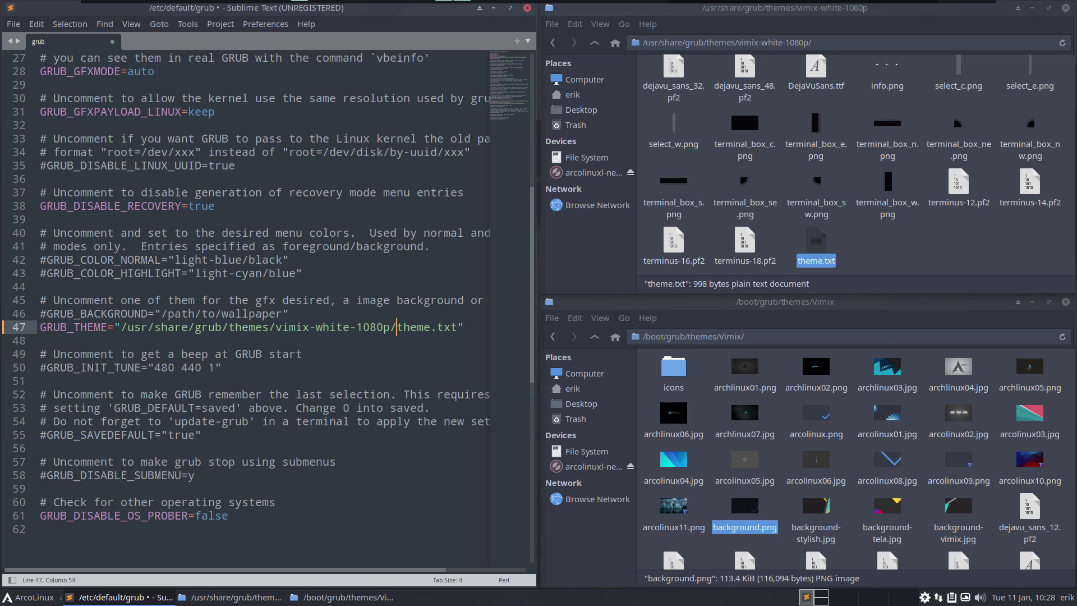
Save /etc/default/grub, authorising the write with the administrator password.
key(ctrl+s)
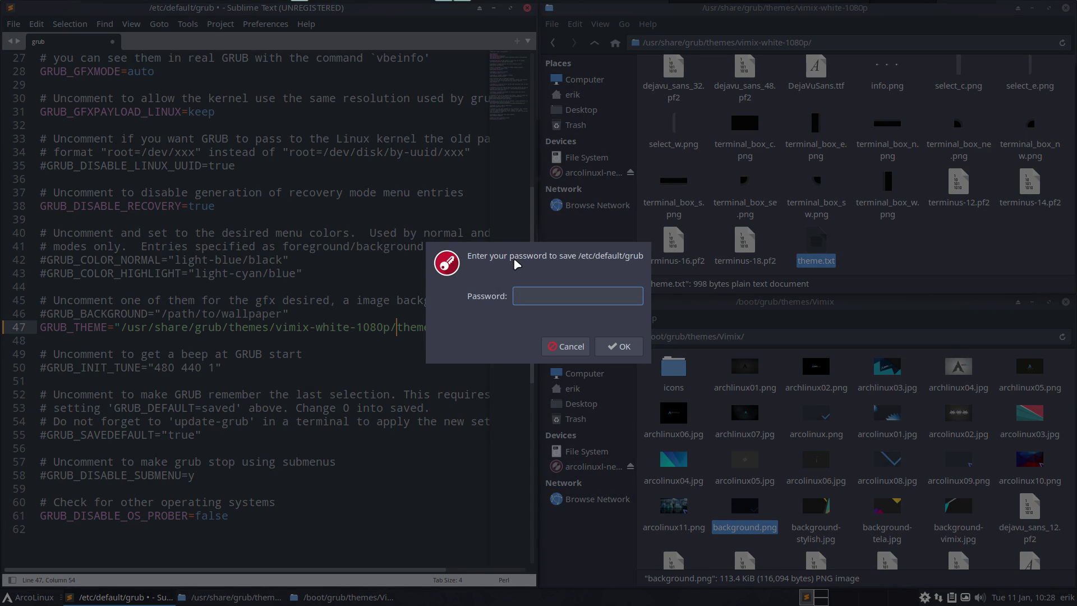
text(****)
key(Return)
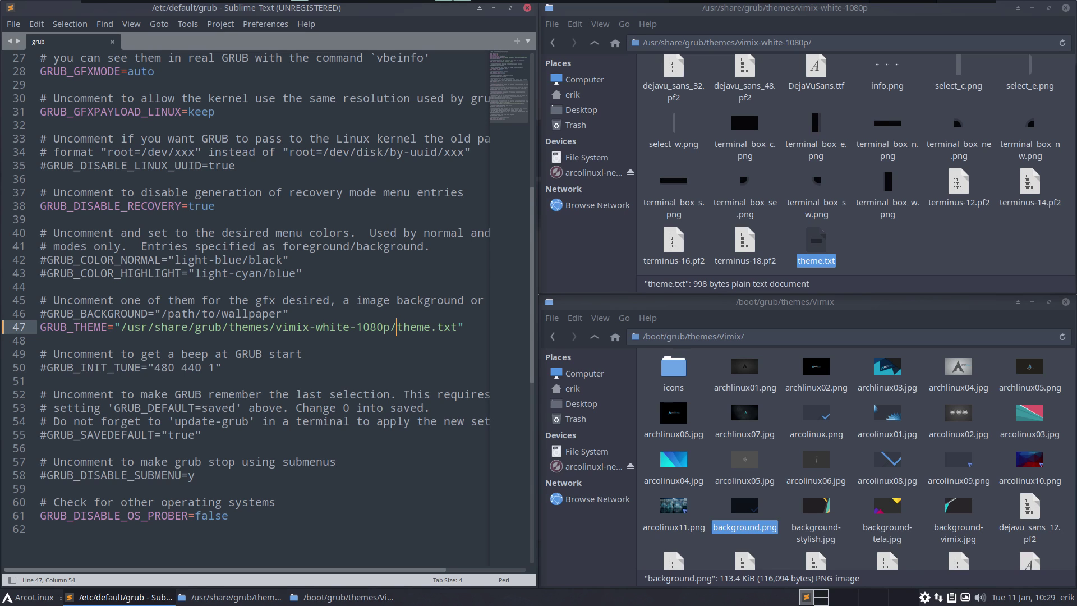
Run update-grub with sudo, check the theme path it found, then enter 'alias update-grub'.
key(ctrl+alt+t)
text(update)
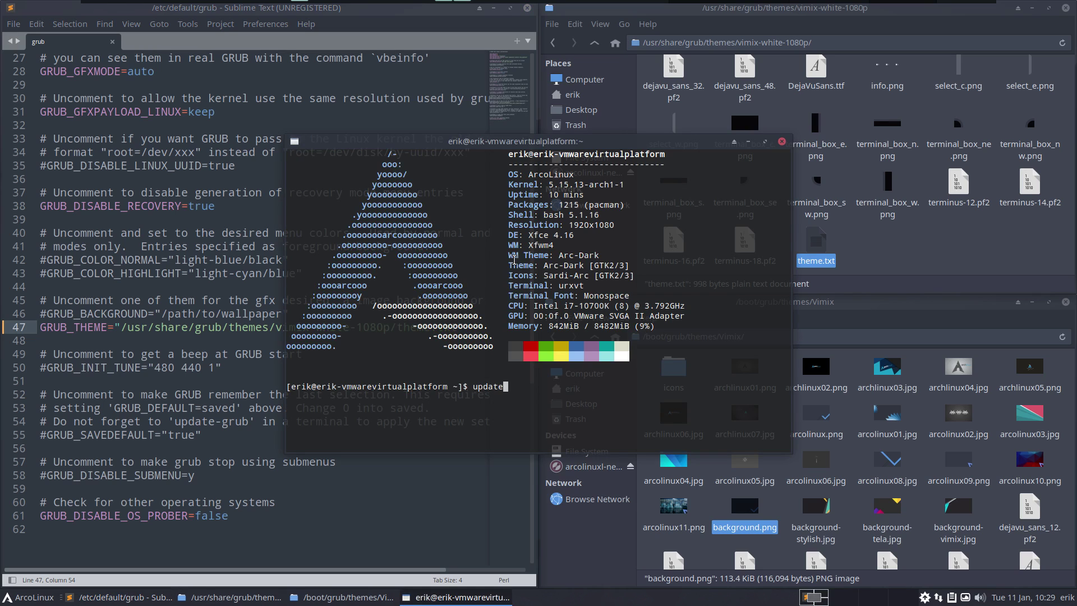
text(-grub)
key(Return)
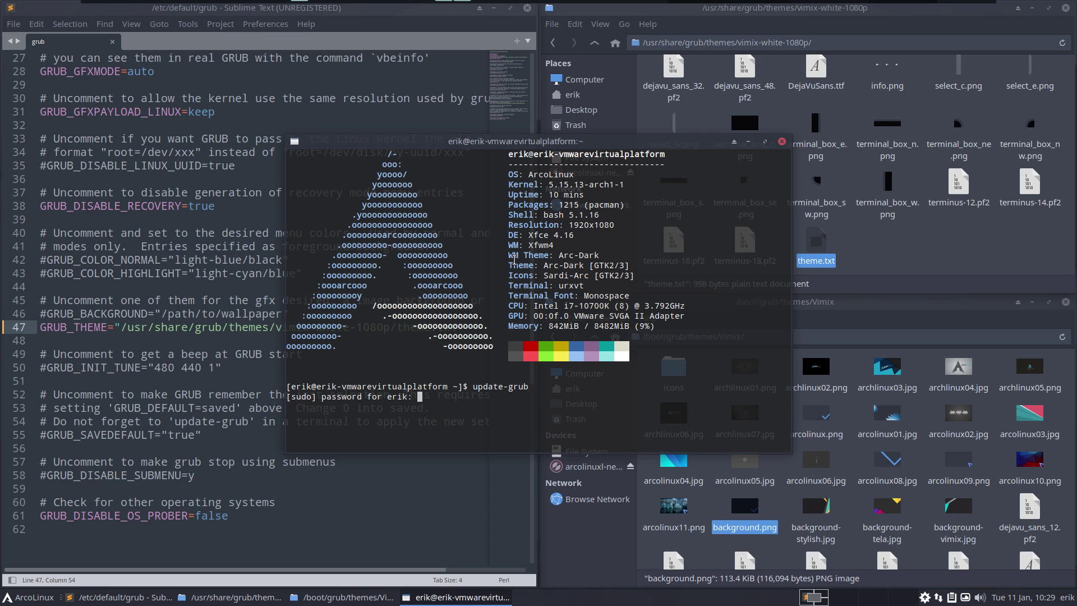
key(Return)
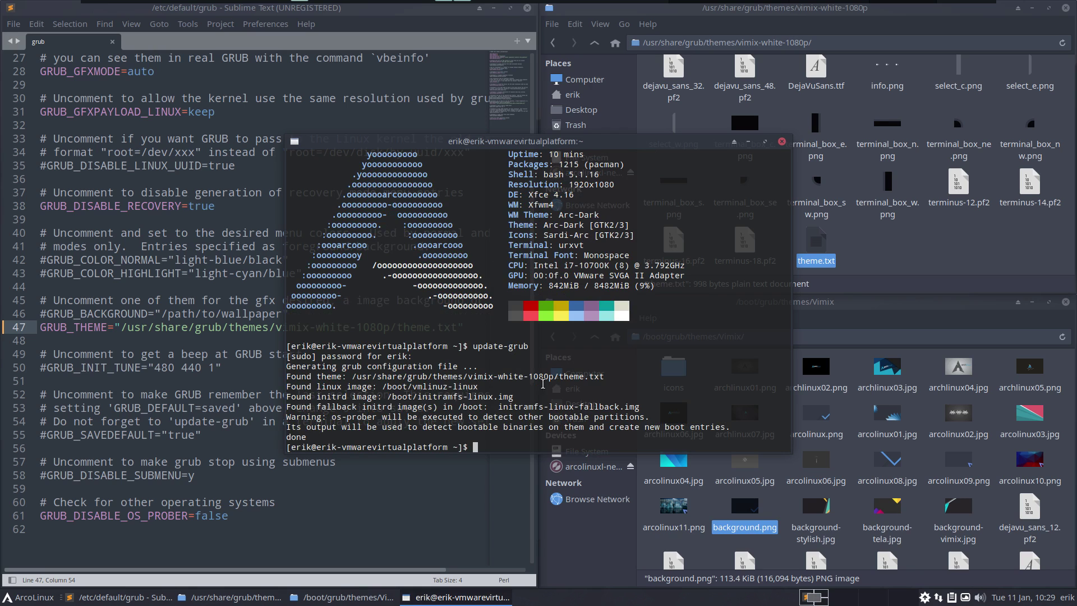
drag(609, 375, 344, 377)
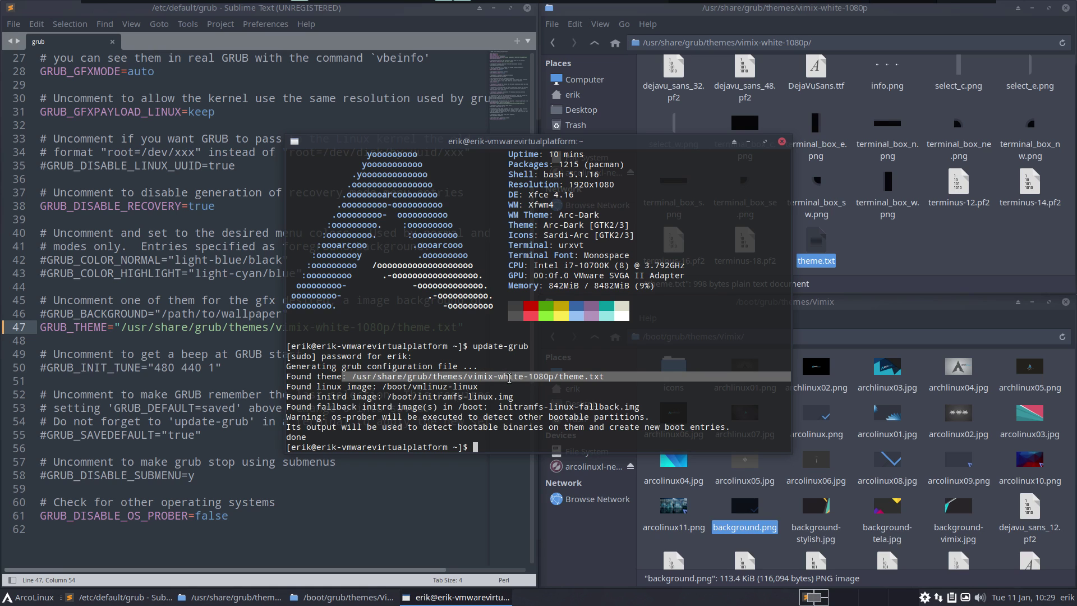
click(445, 419)
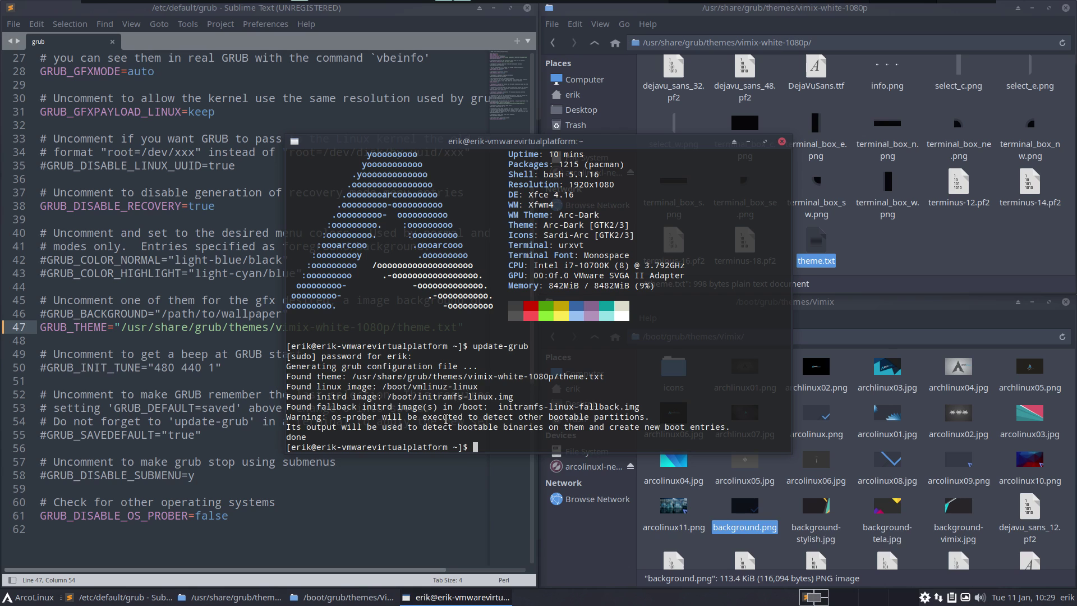
text(alias update-grub)
Show the update-grub alias, dismiss the connection notification after booting, and restore full-screen VM view.
key(Return)
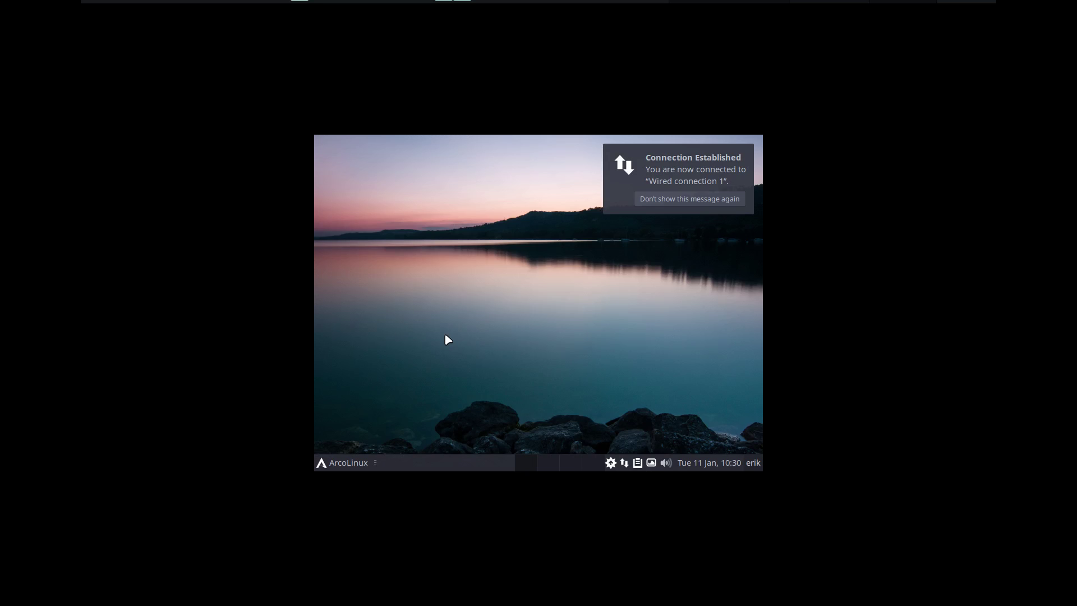
click(726, 198)
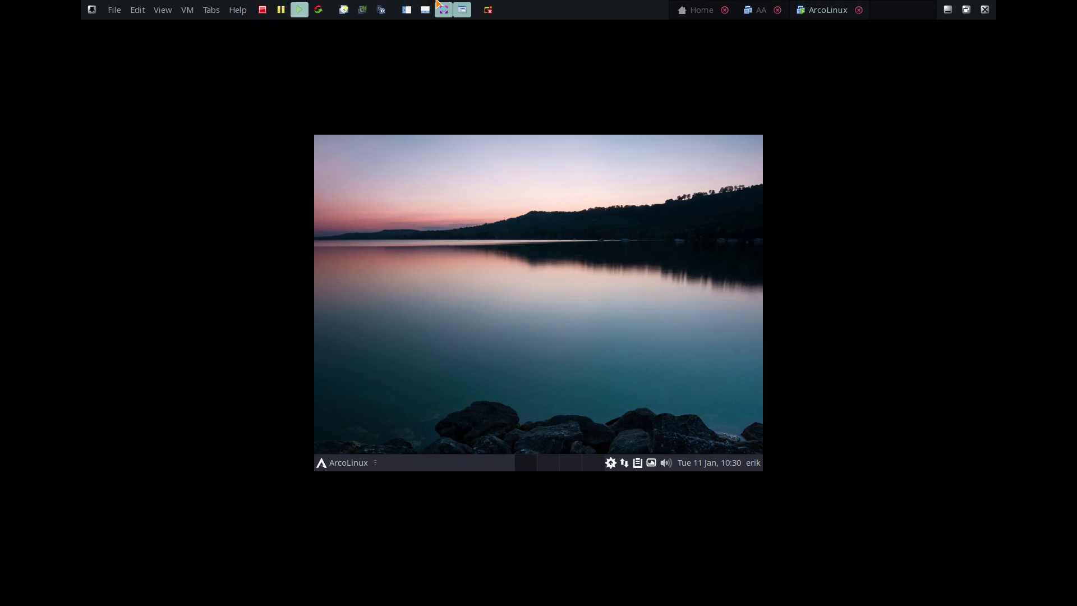
click(443, 7)
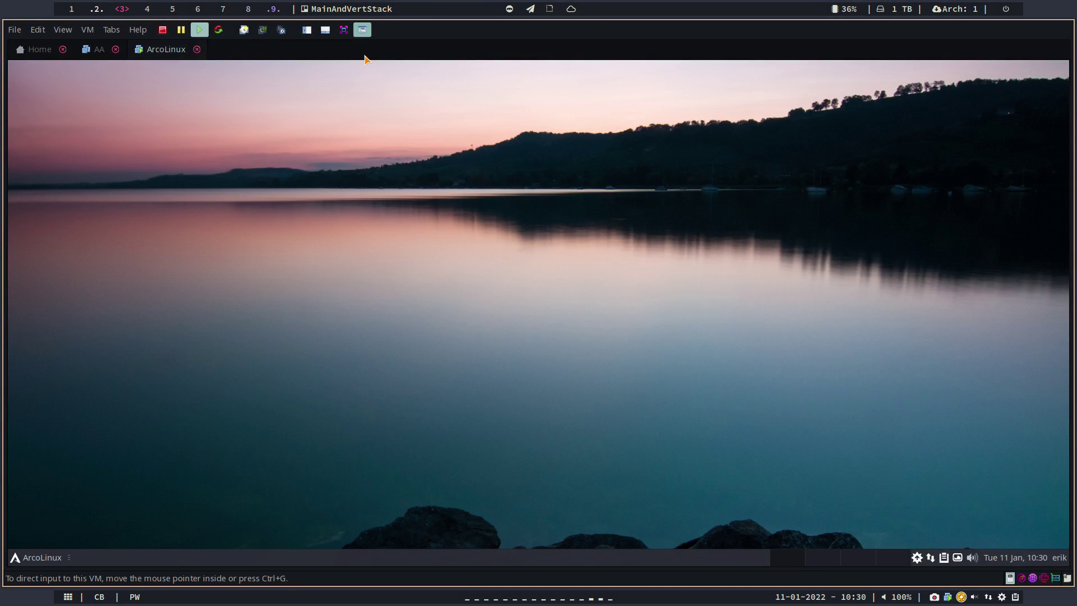
click(345, 31)
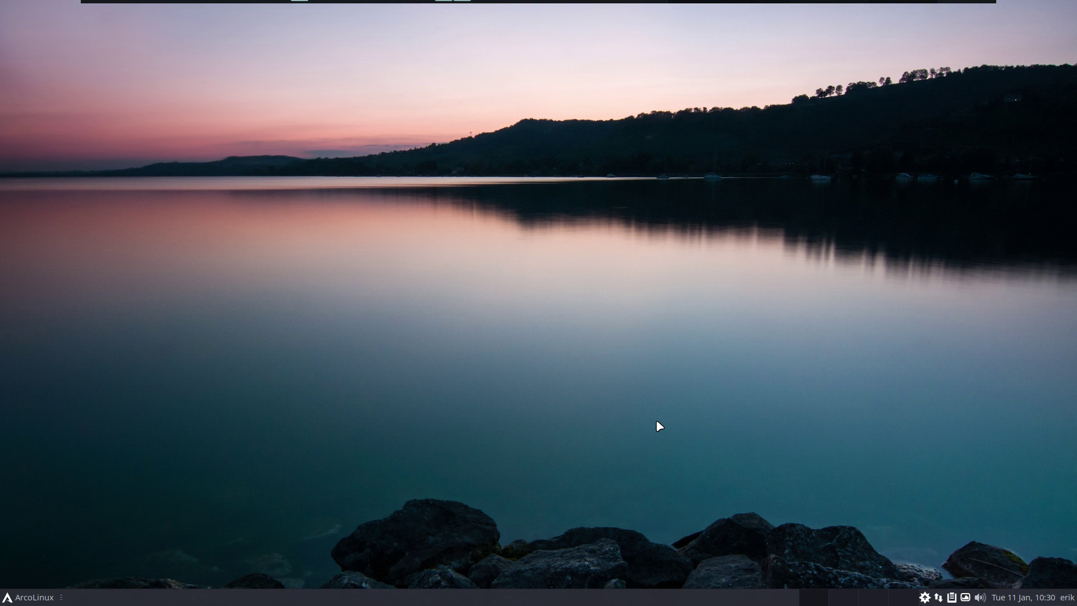
Launch Grub Customizer from the applications menu search 'grub' and authenticate with the password.
click(19, 602)
text(grub)
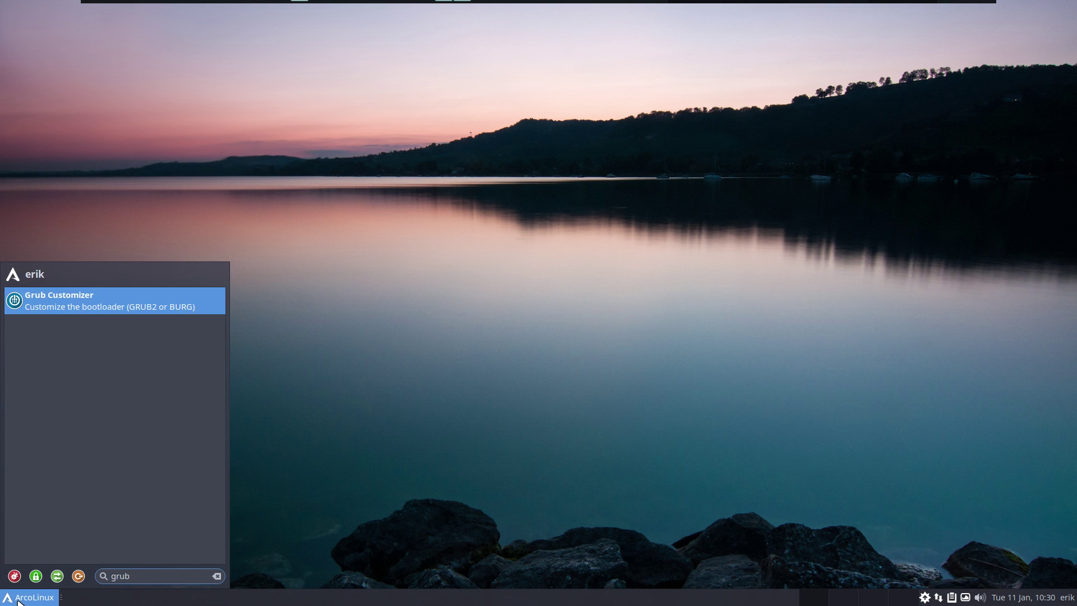
key(Return)
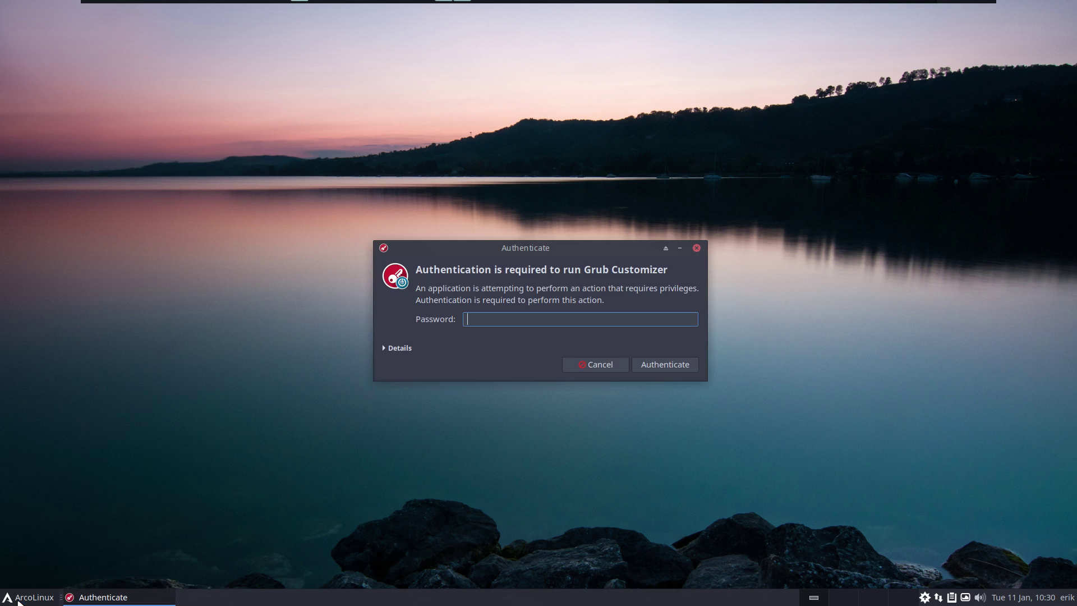
text(****)
key(Return)
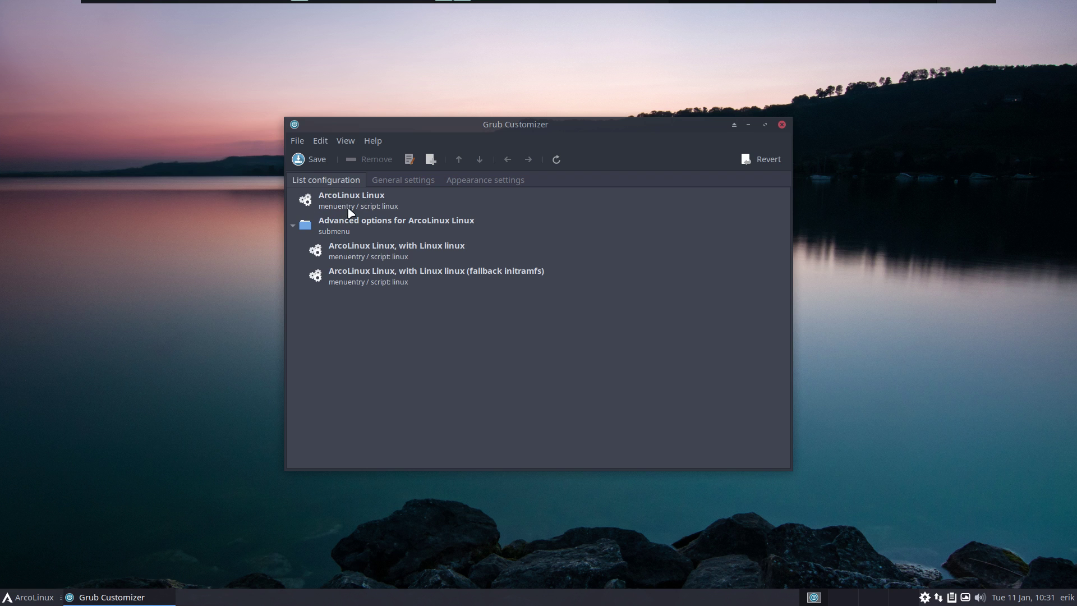
click(409, 180)
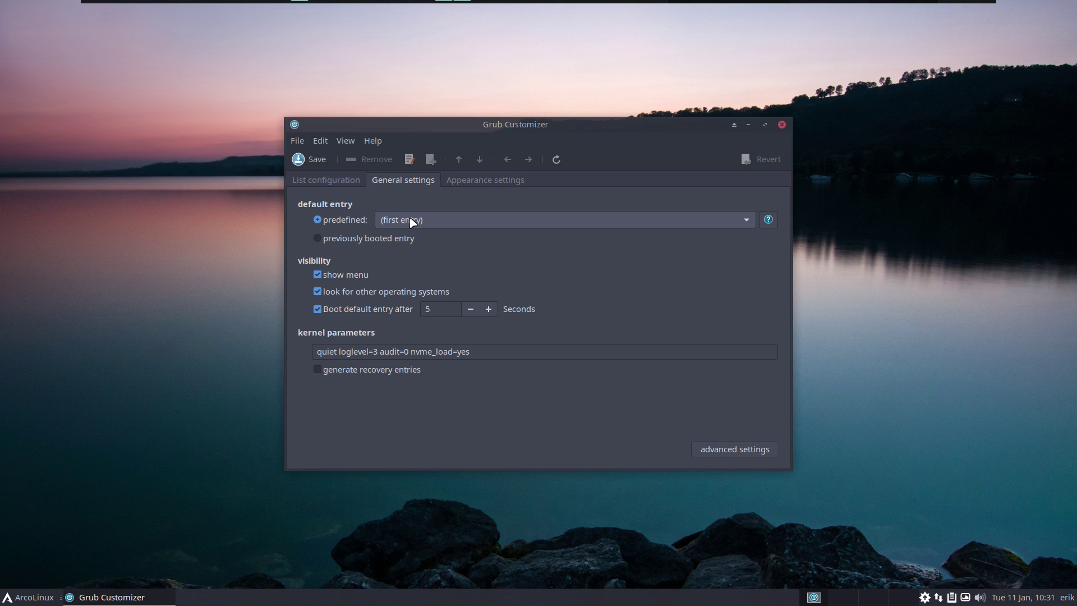
click(335, 182)
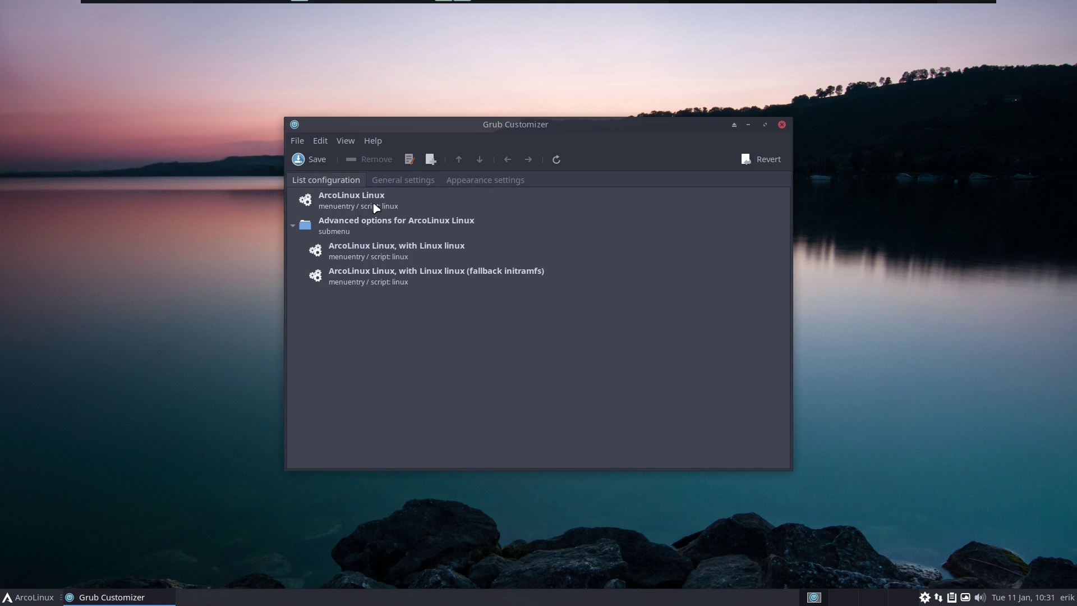
click(381, 247)
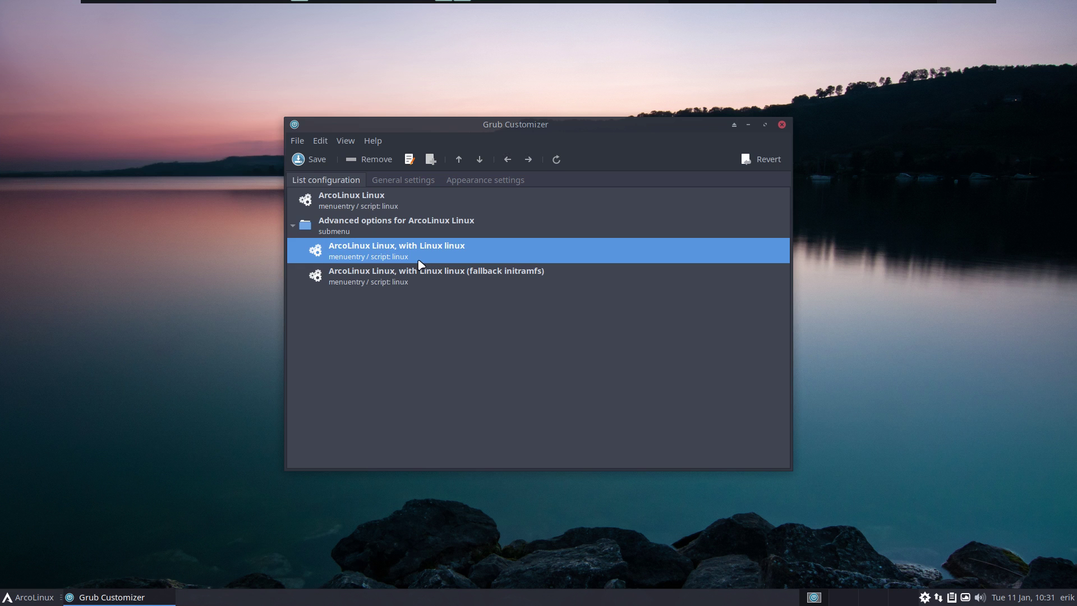
click(459, 160)
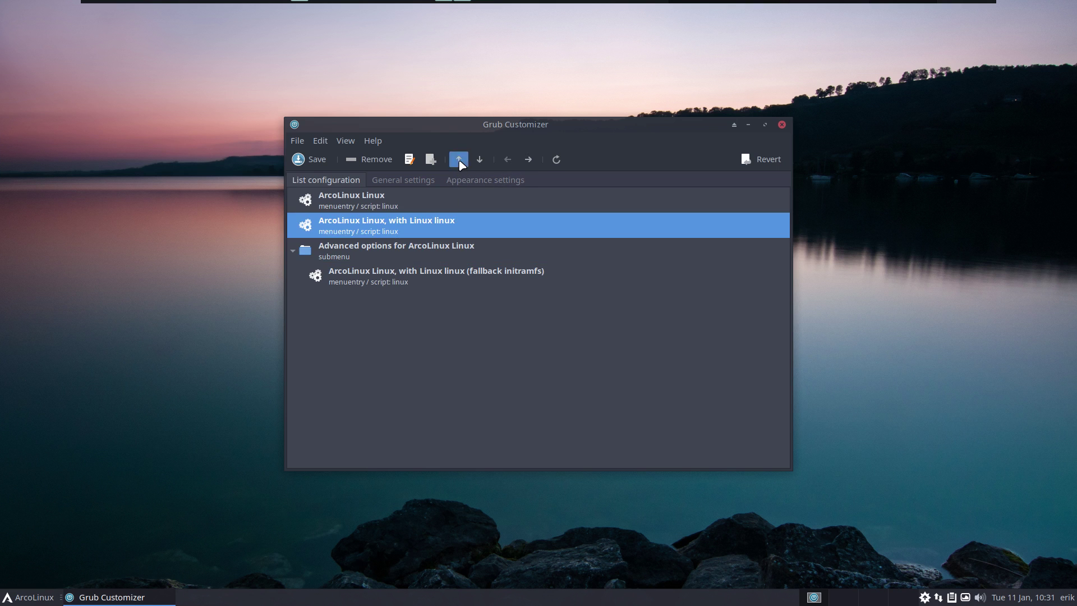
click(458, 160)
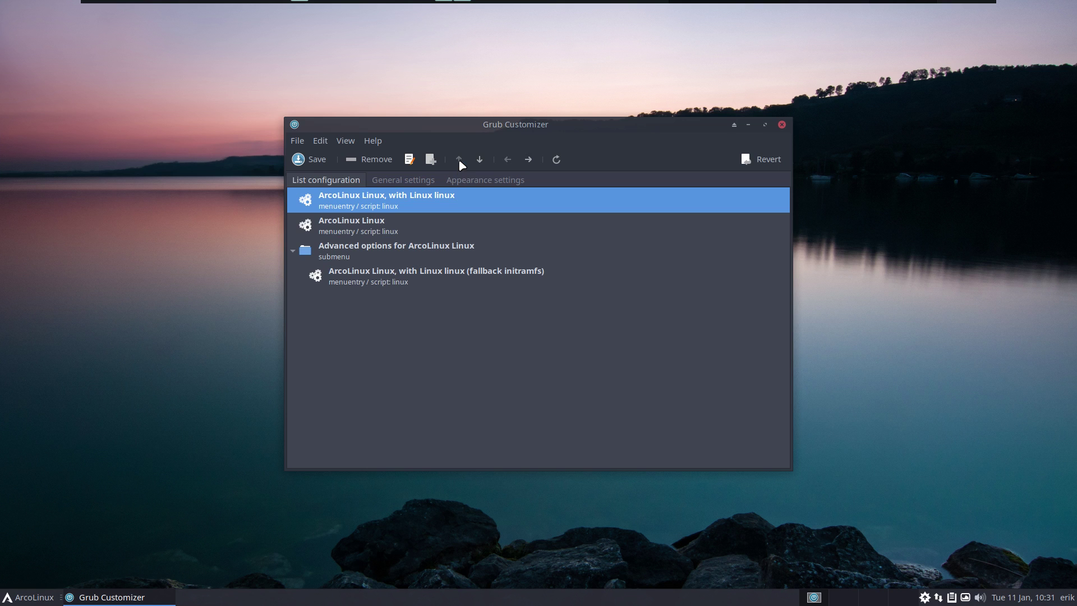
click(479, 159)
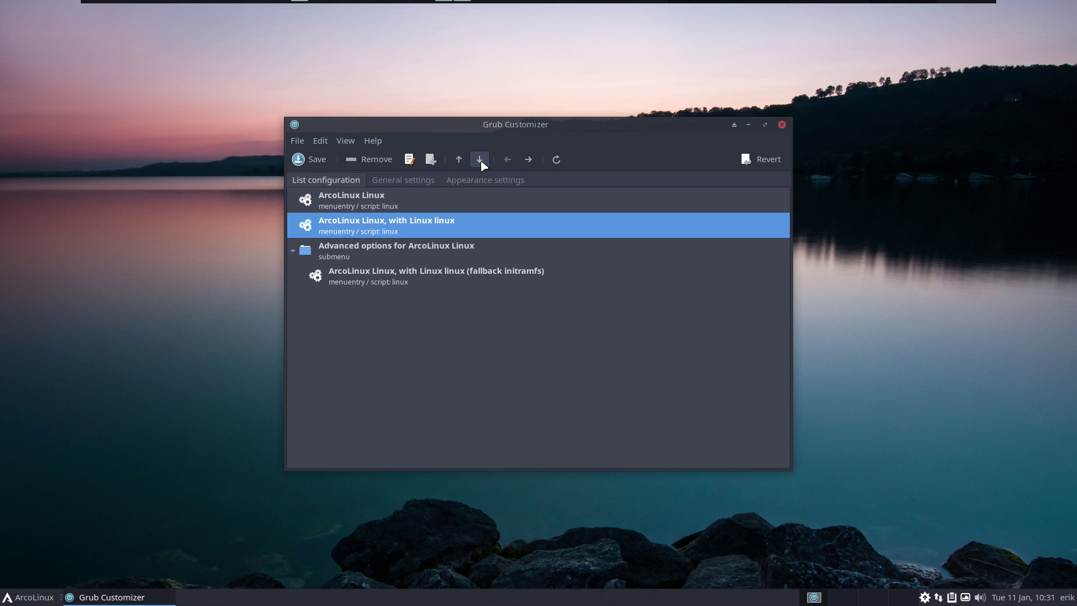
click(479, 160)
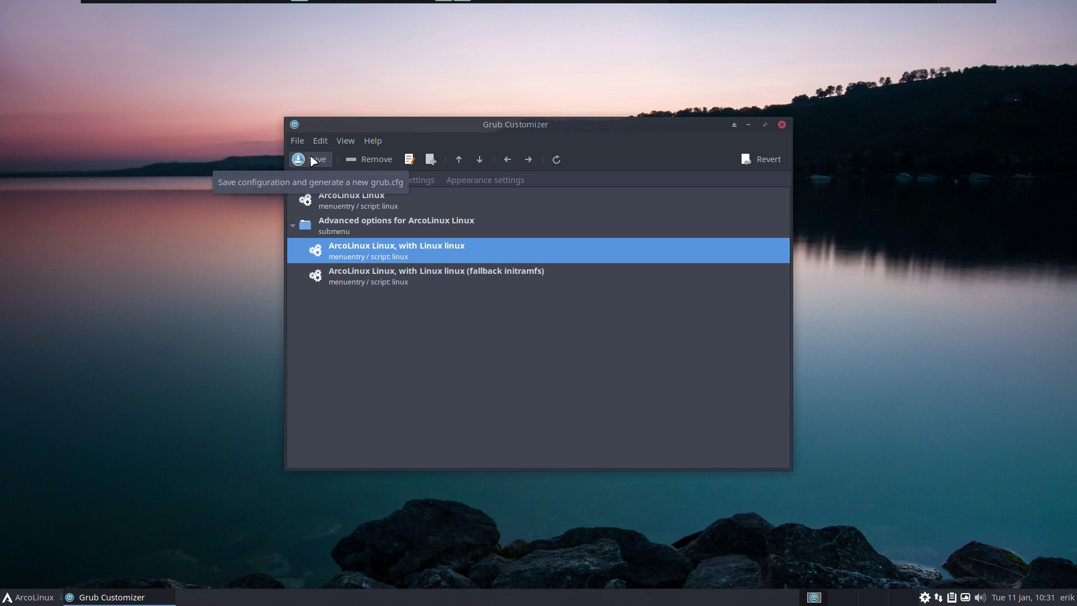
Choose the Vimix theme in Grub Customizer's appearance settings and move the window right.
click(483, 180)
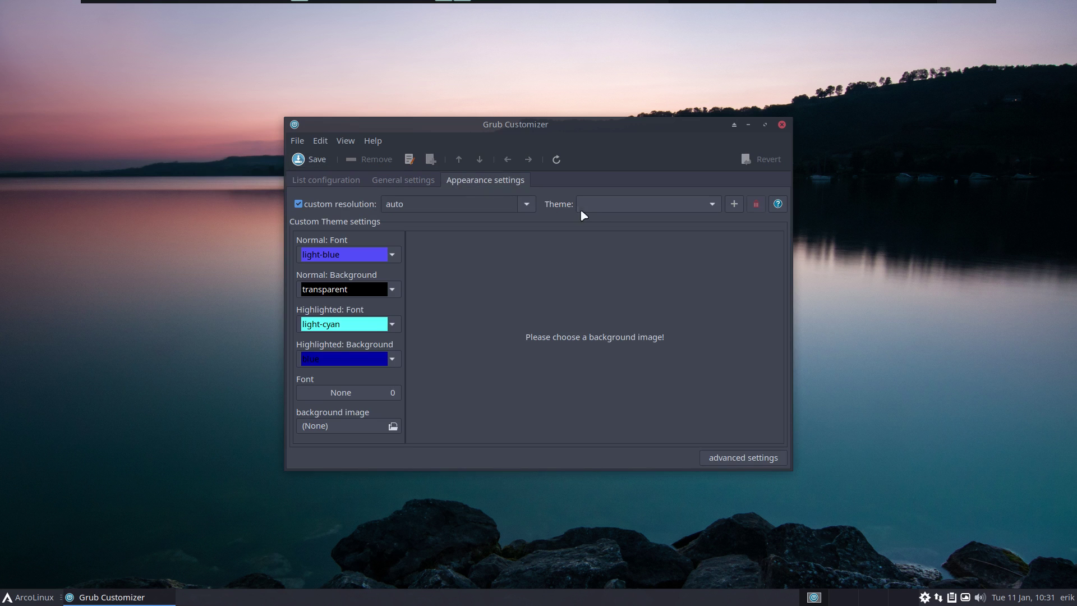
click(608, 206)
click(610, 228)
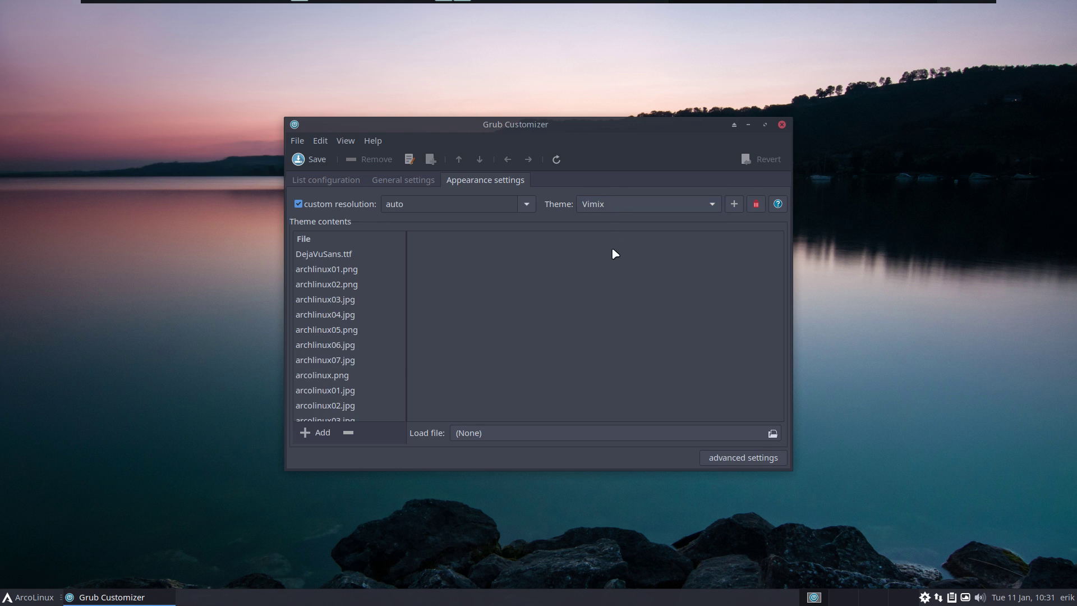
click(621, 213)
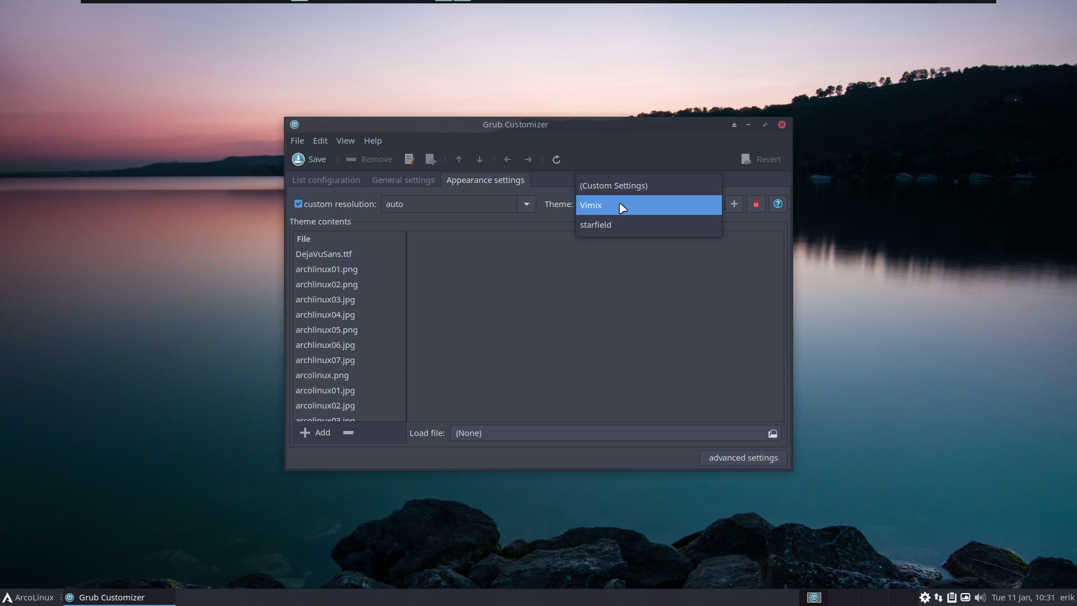
click(573, 127)
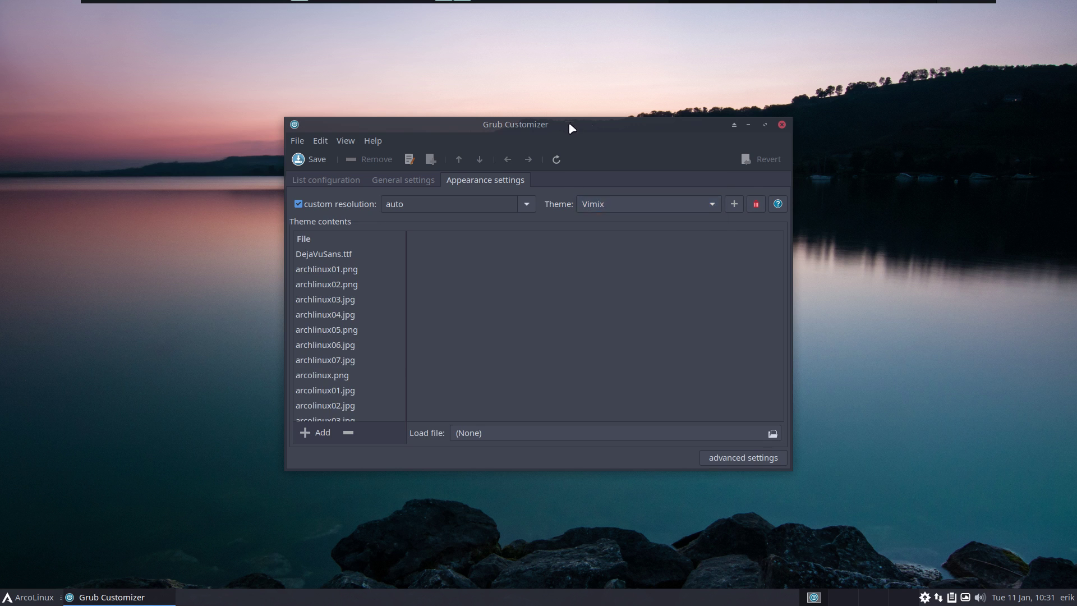
drag(570, 124, 840, 19)
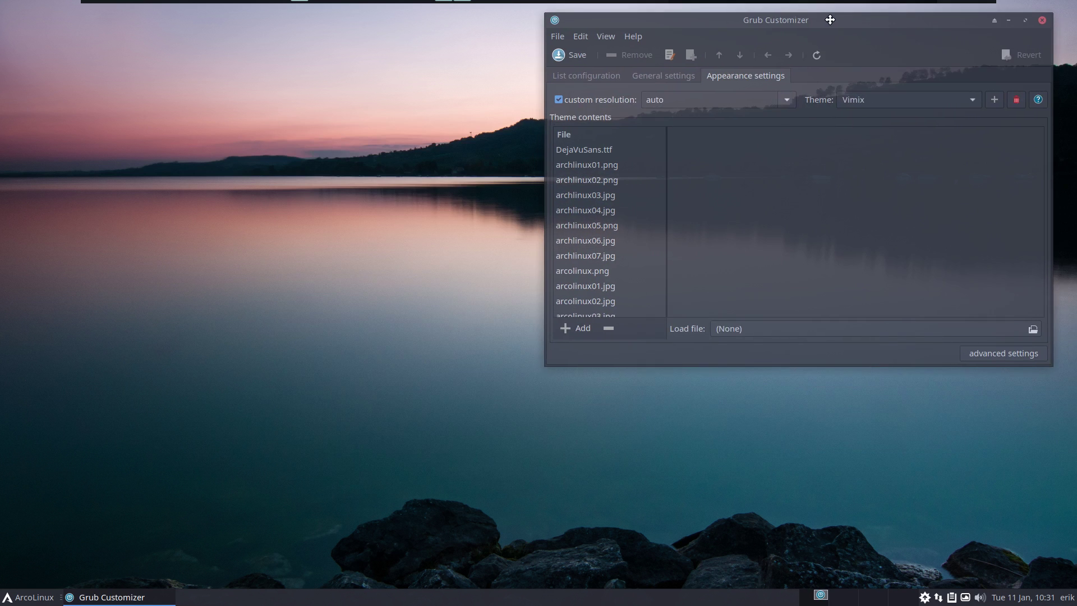
Open a file manager at /boot/grub/themes tiled top-left, with Grub Customizer tiled top-right.
click(328, 396)
key(super+shift+Return)
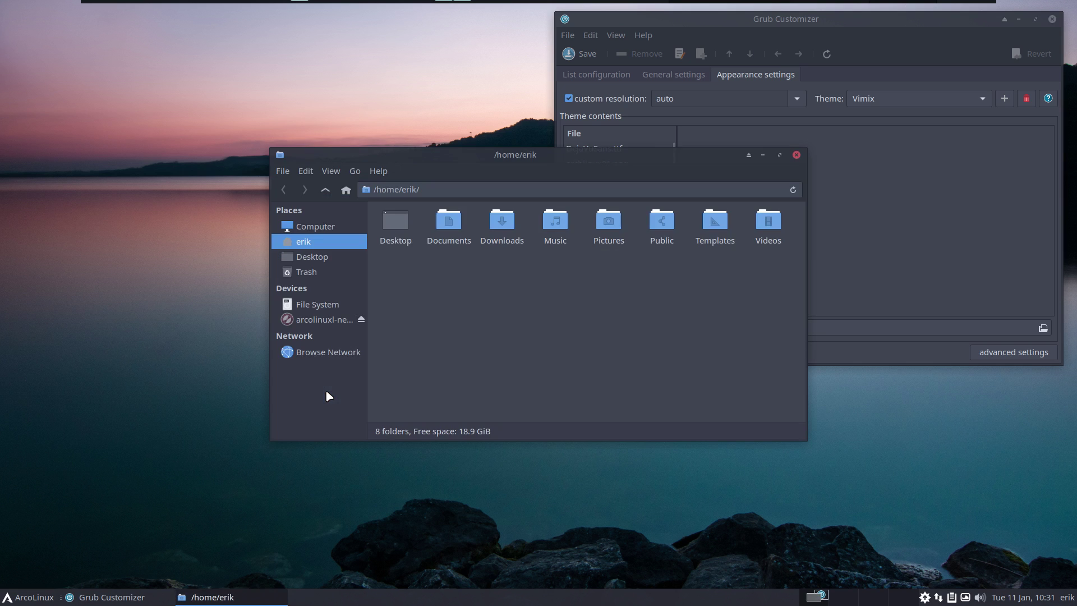
click(332, 306)
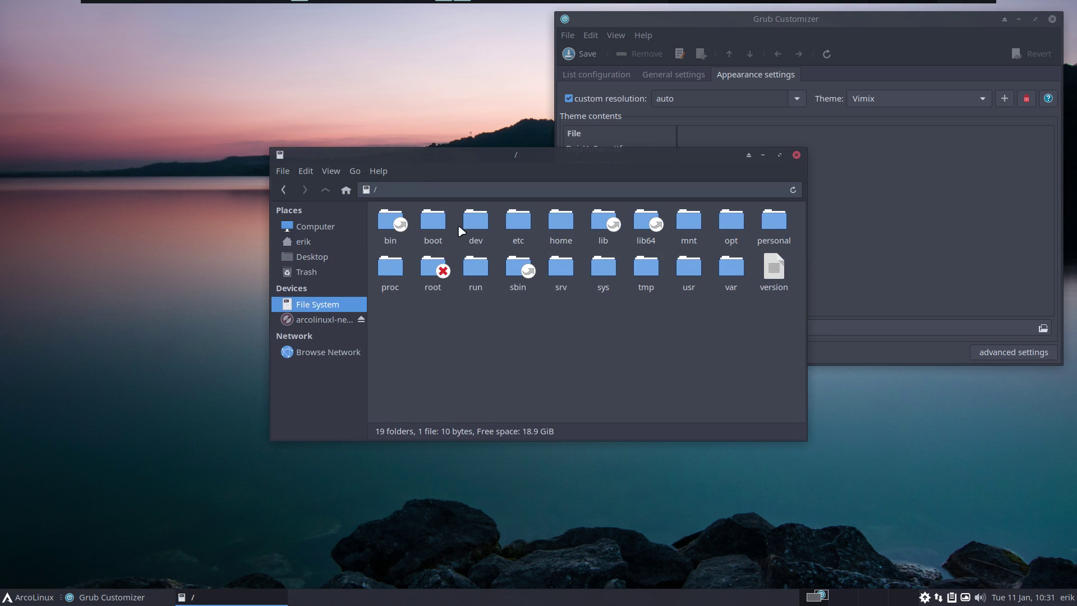
double_click(433, 221)
double_click(395, 226)
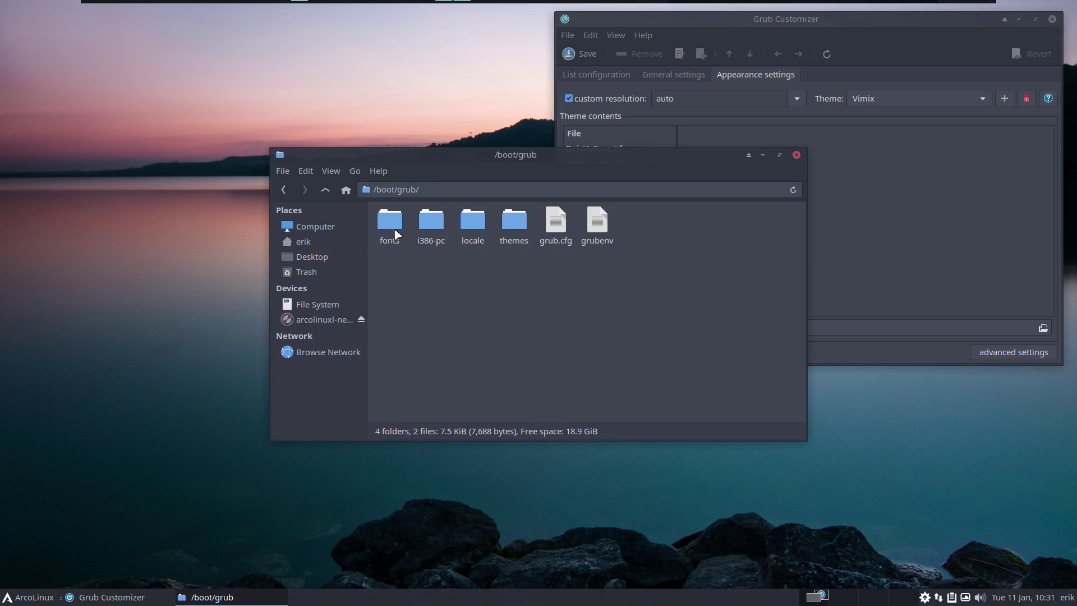
double_click(509, 221)
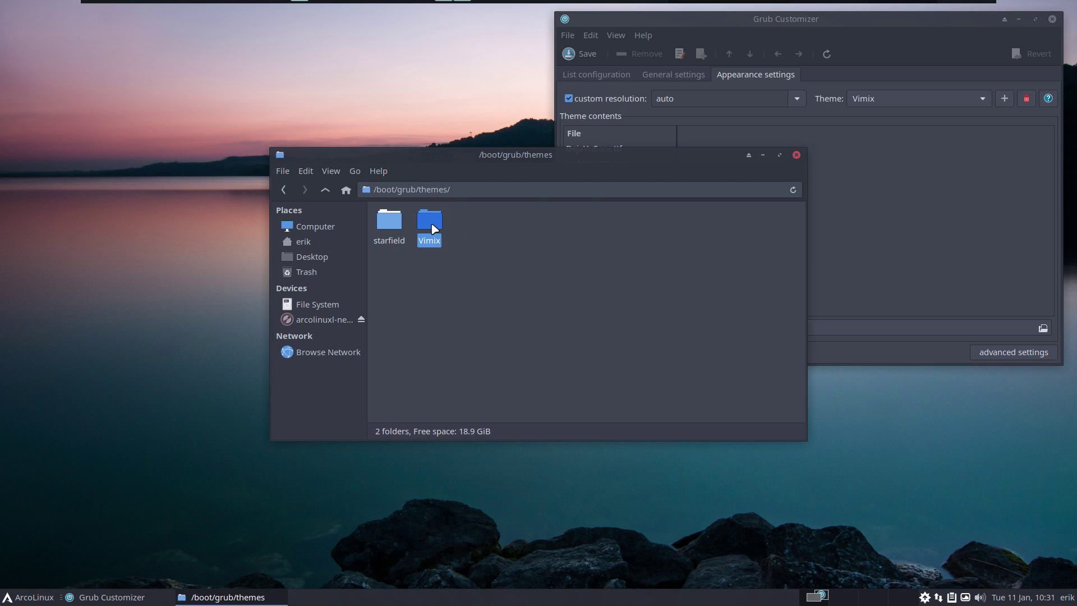
drag(509, 153, 251, 20)
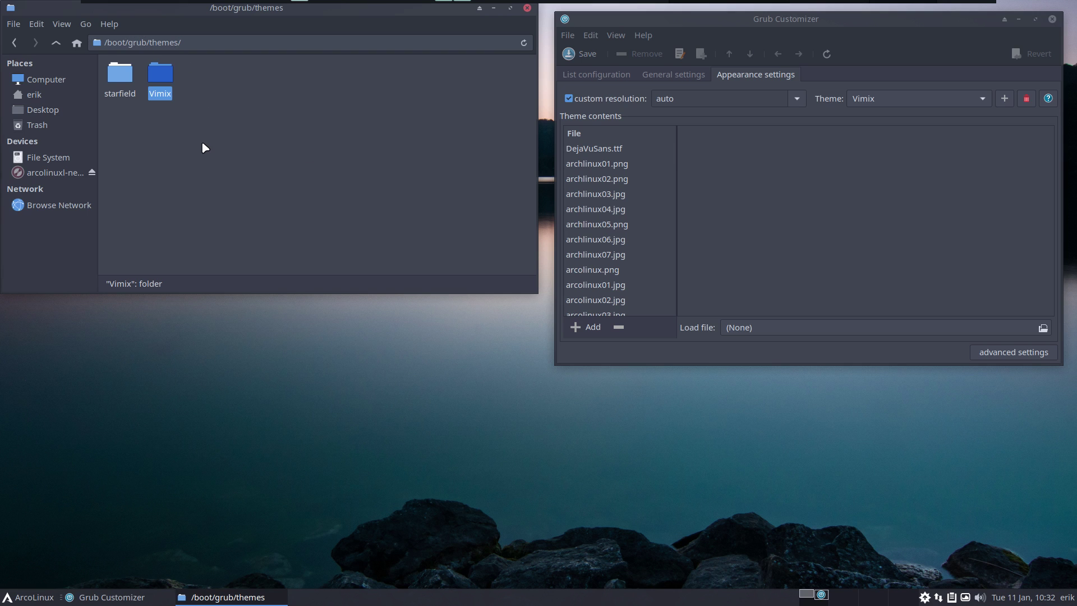
drag(812, 28, 1074, 4)
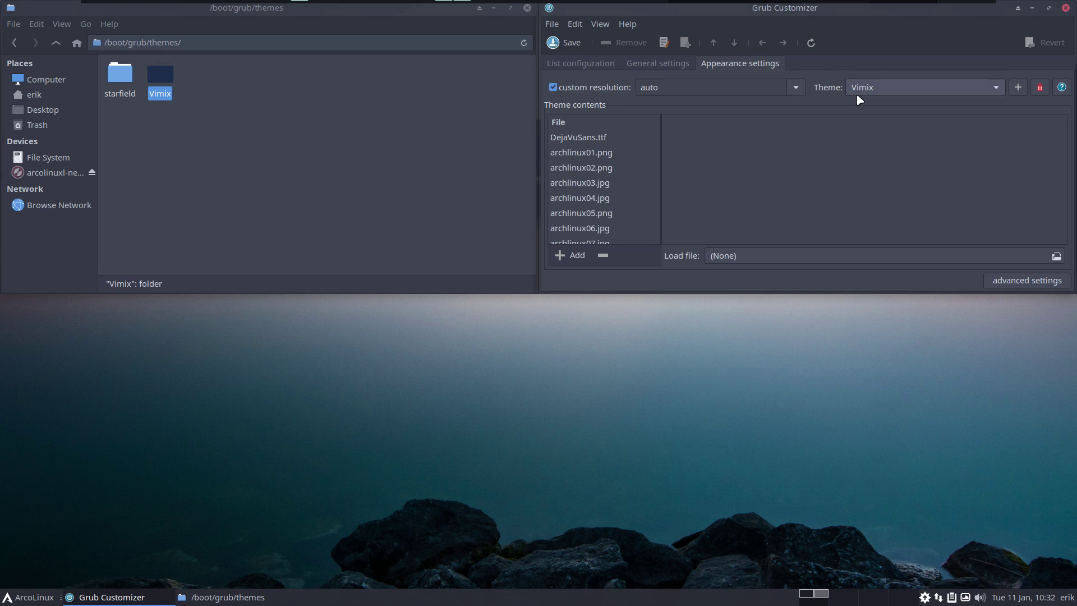
Open a second Thunar window tiled bottom-left at /usr/share/grub/themes and select vimix-white-1080p.
click(334, 461)
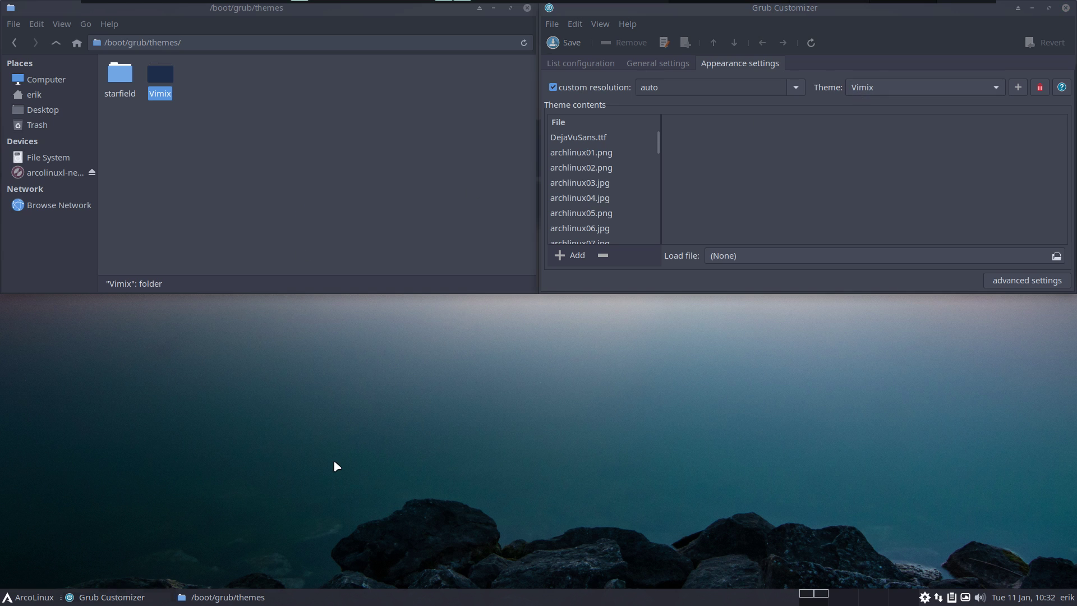
key(super+e)
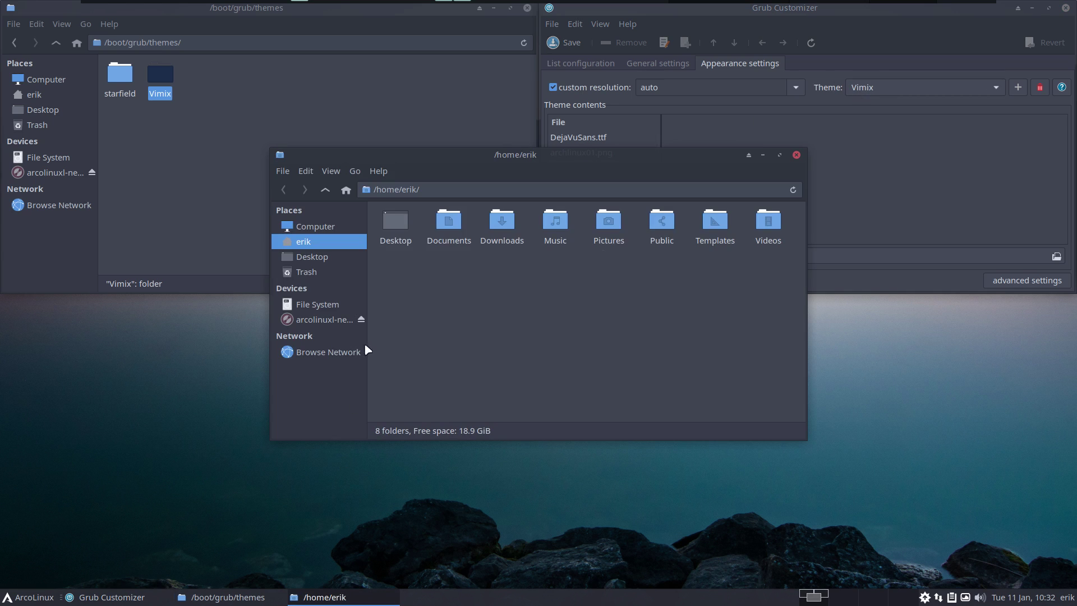
click(341, 304)
drag(564, 160, 168, 546)
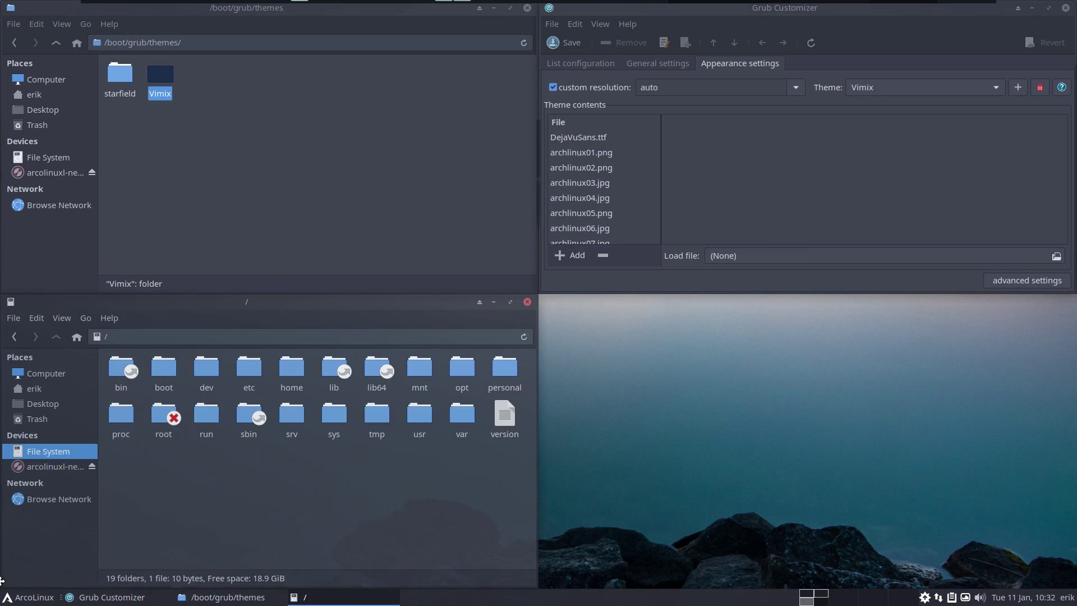
double_click(420, 415)
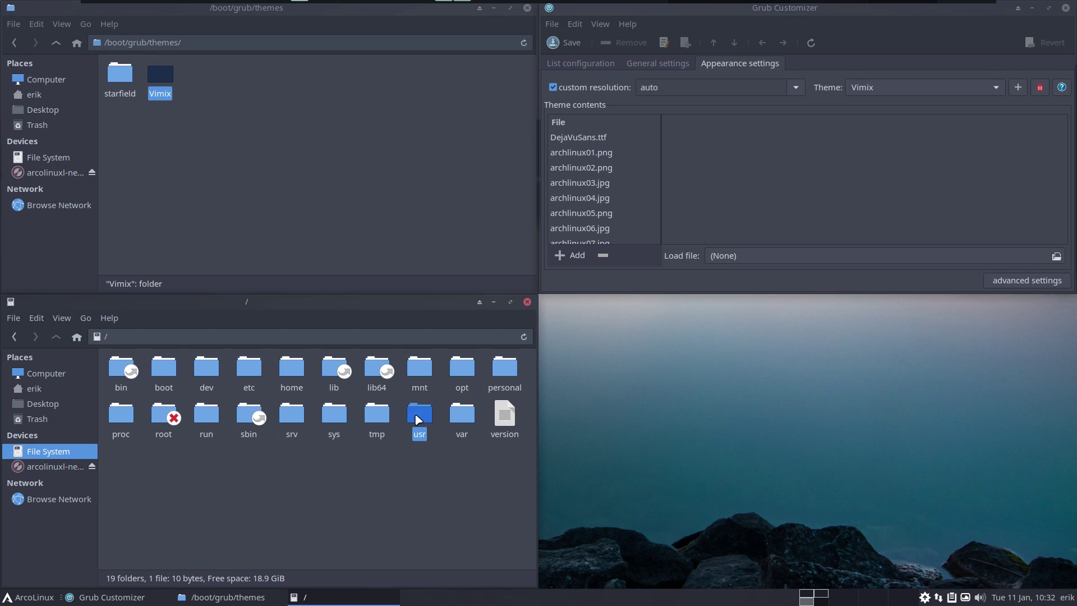
double_click(415, 367)
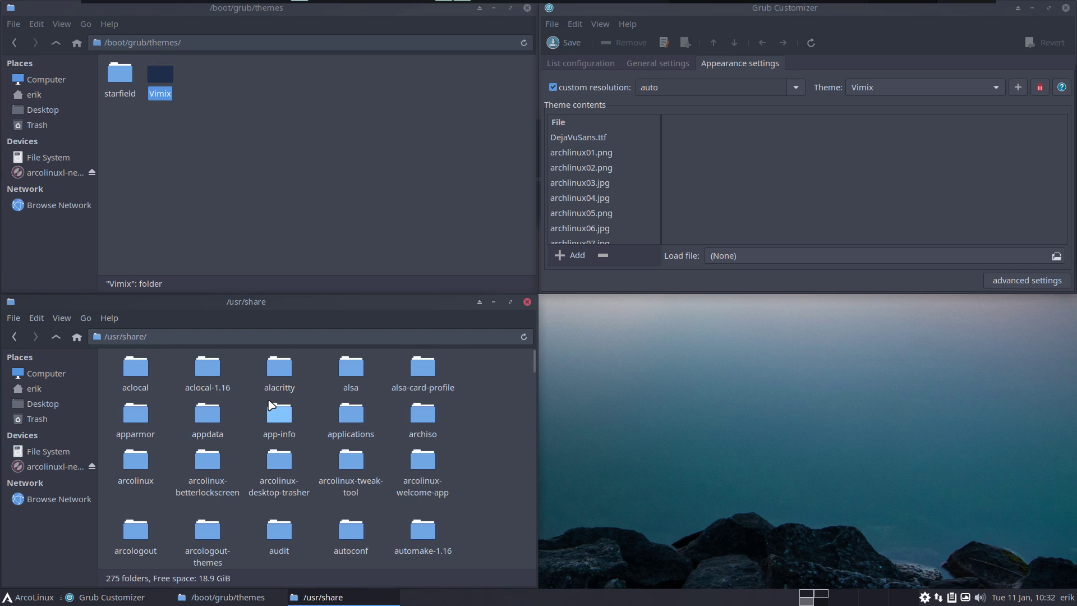
text(grub)
key(Return)
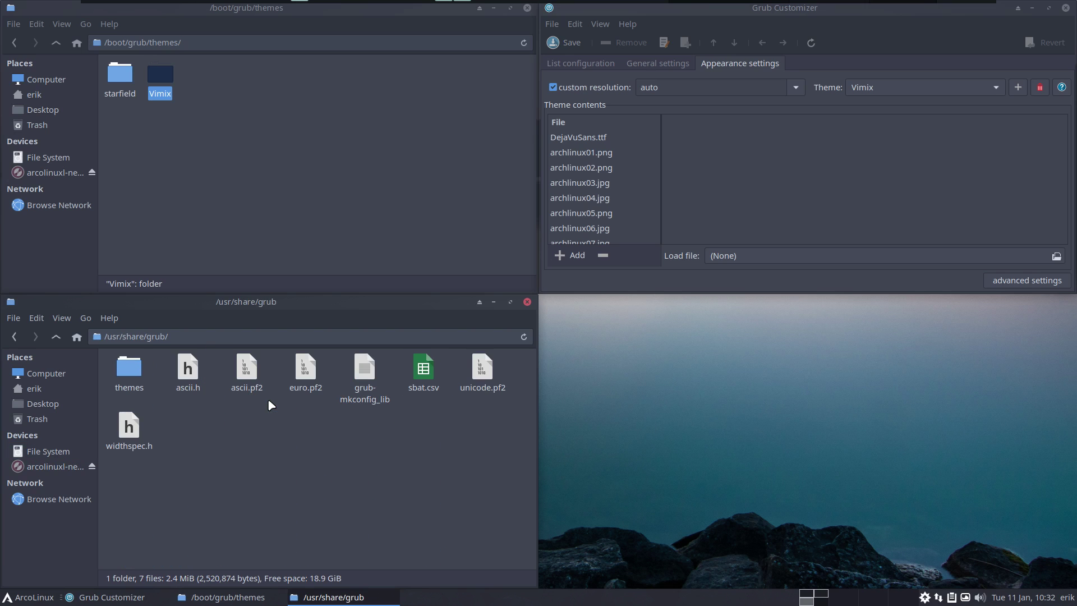
double_click(142, 372)
click(240, 368)
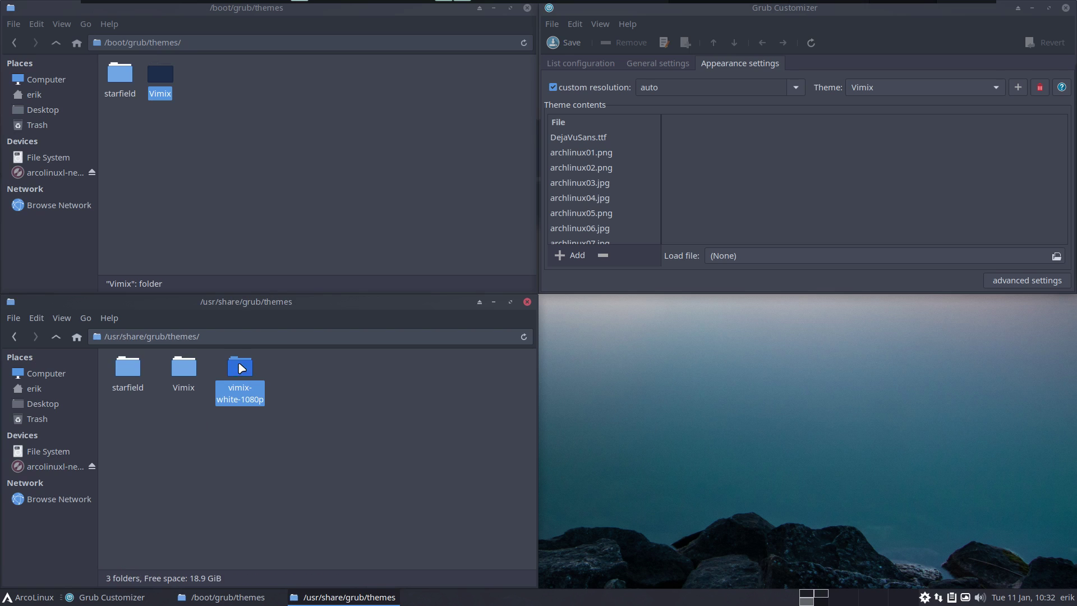
right_click(368, 423)
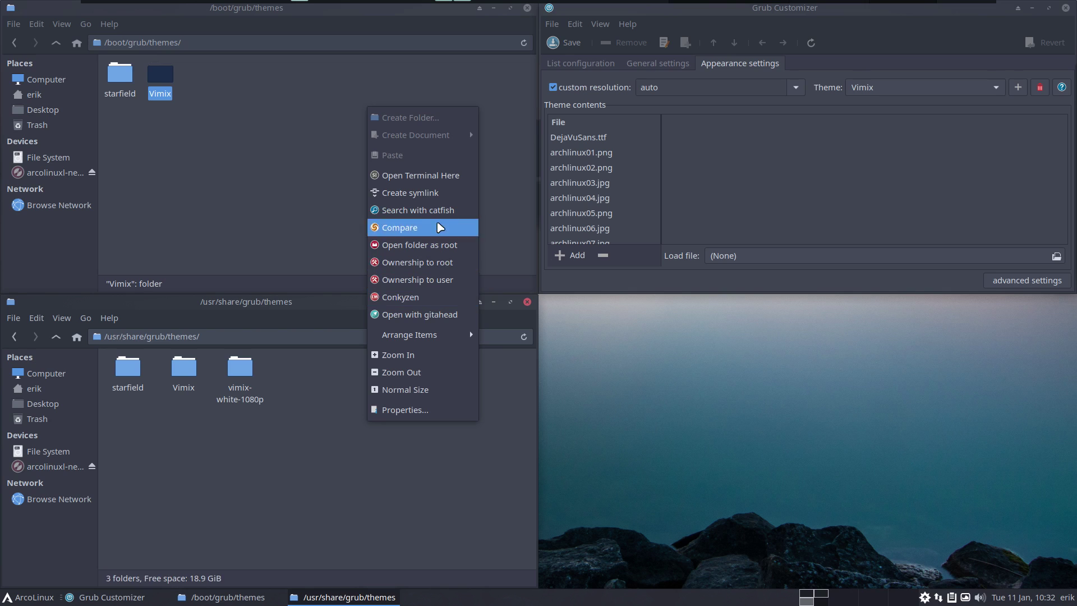
In a bottom-right terminal, run 'sudo cp -r vimix-white-1080p/ /boot/grub/themes/' to copy the theme.
click(433, 176)
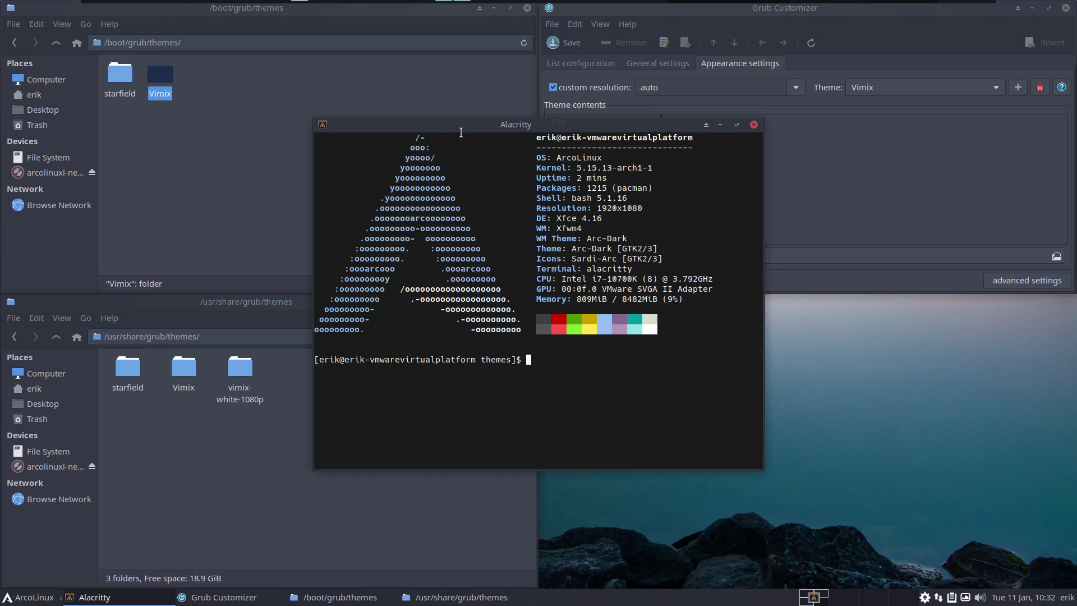
drag(459, 125, 1073, 595)
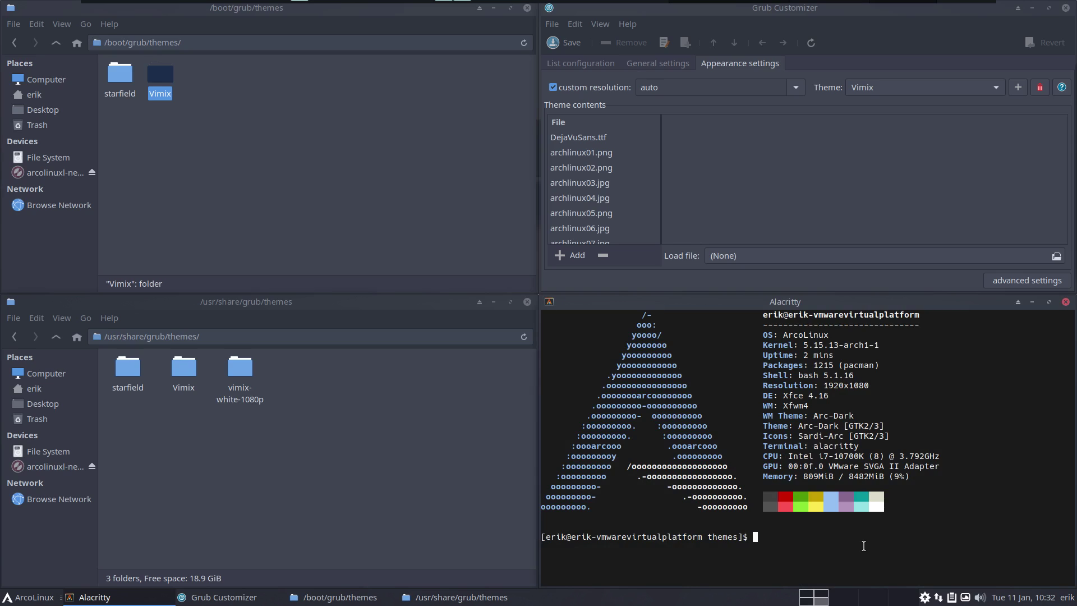
text(sudo cp -r)
key(Tab)
key(Tab)
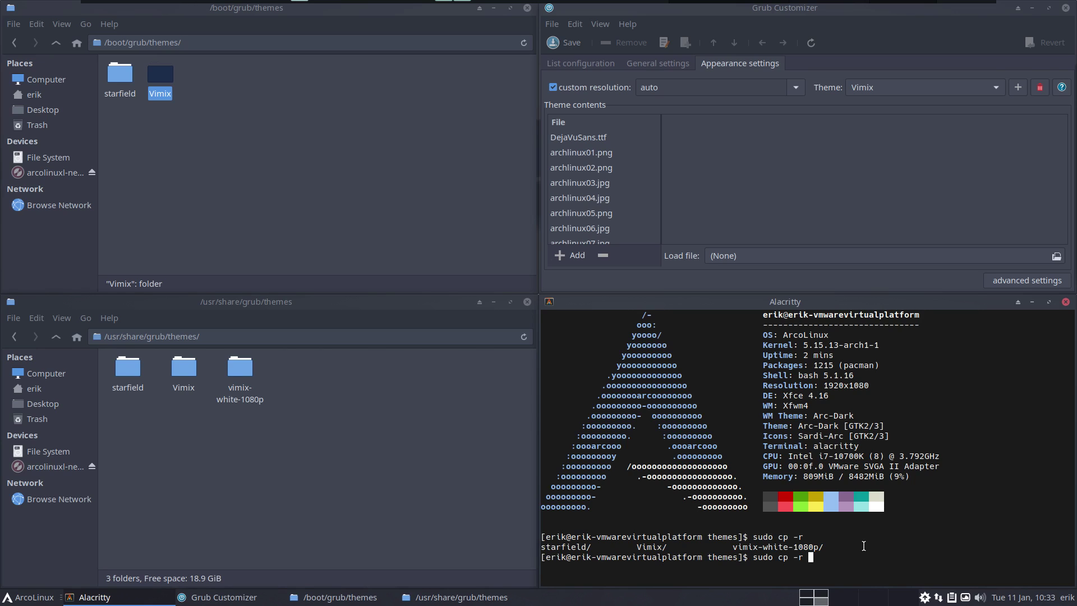
text(vimix)
text(-)
key(Tab)
text(/boot/grub/themes/)
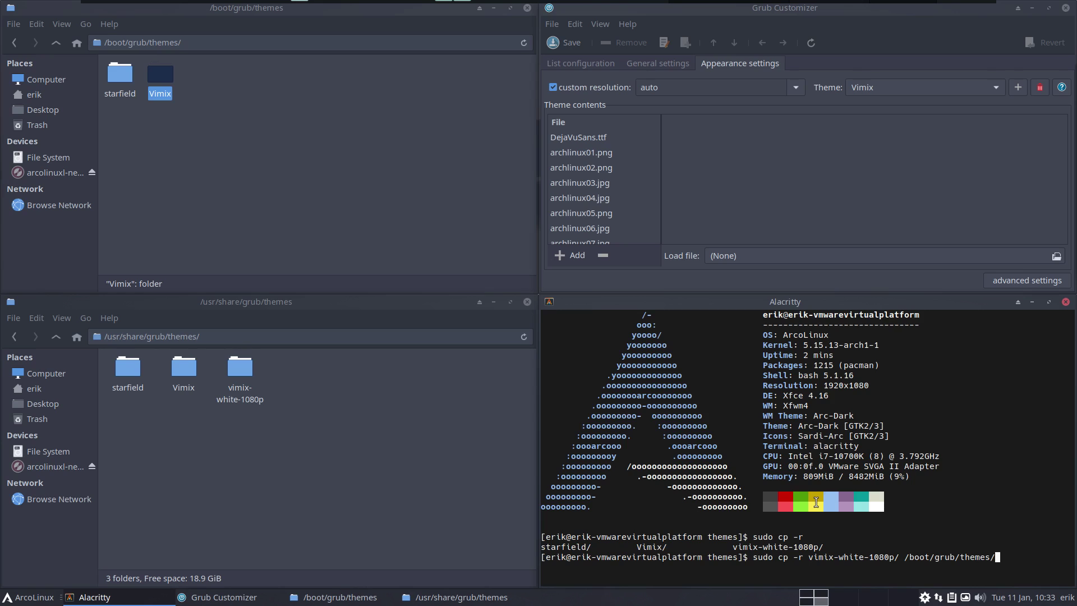
text(Vimix/)
key(BackSpace)
key(BackSpace)
key(BackSpace)
key(BackSpace)
key(BackSpace)
key(BackSpace)
drag(970, 477, 969, 486)
key(Return)
key(Return)
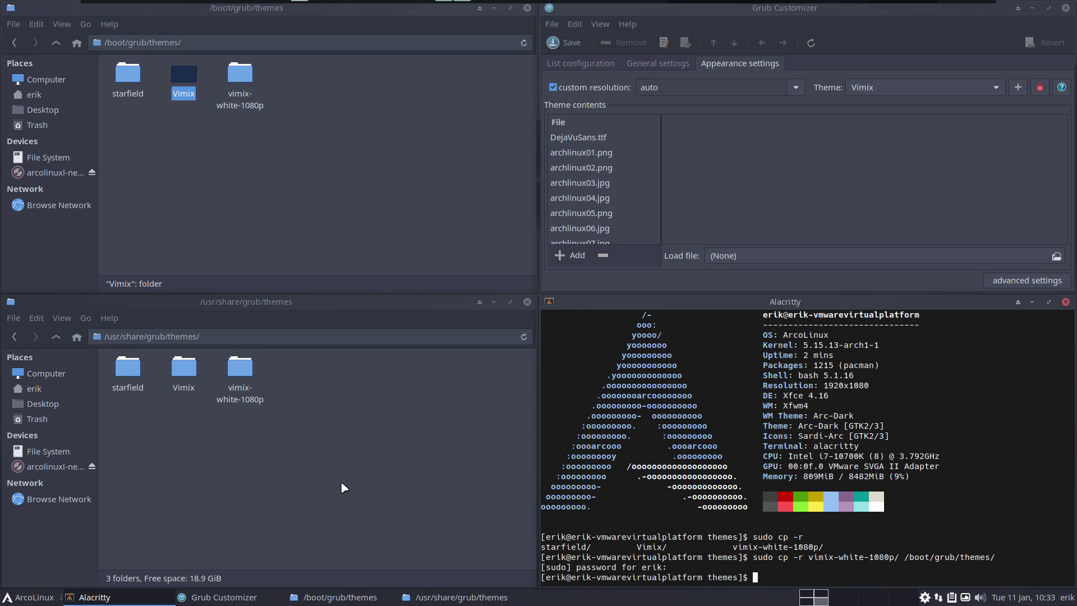
click(154, 458)
drag(181, 473, 499, 343)
click(236, 488)
drag(113, 490, 453, 355)
click(397, 441)
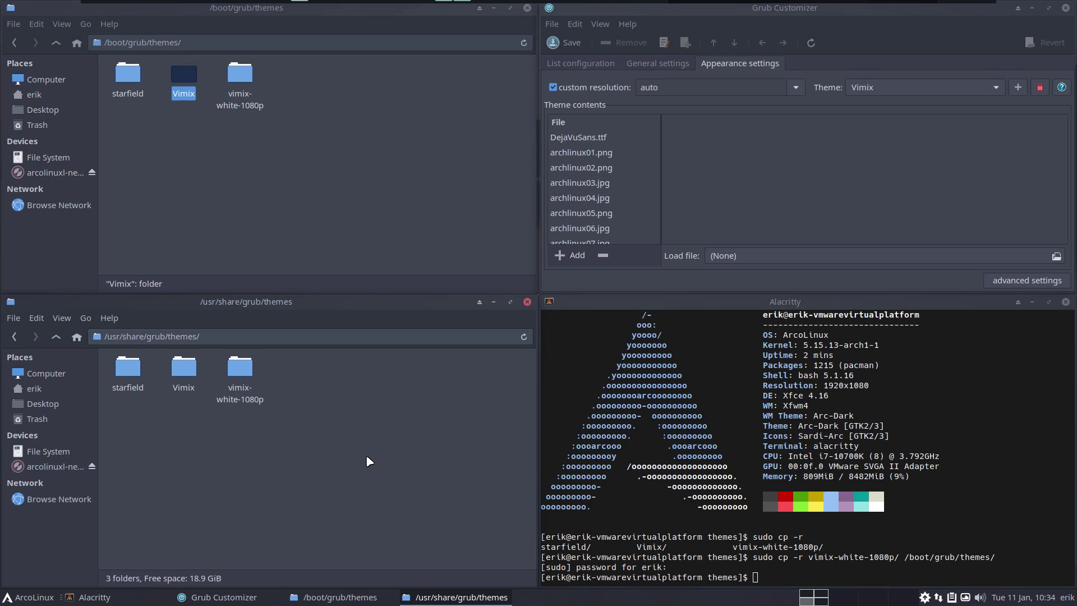
click(250, 81)
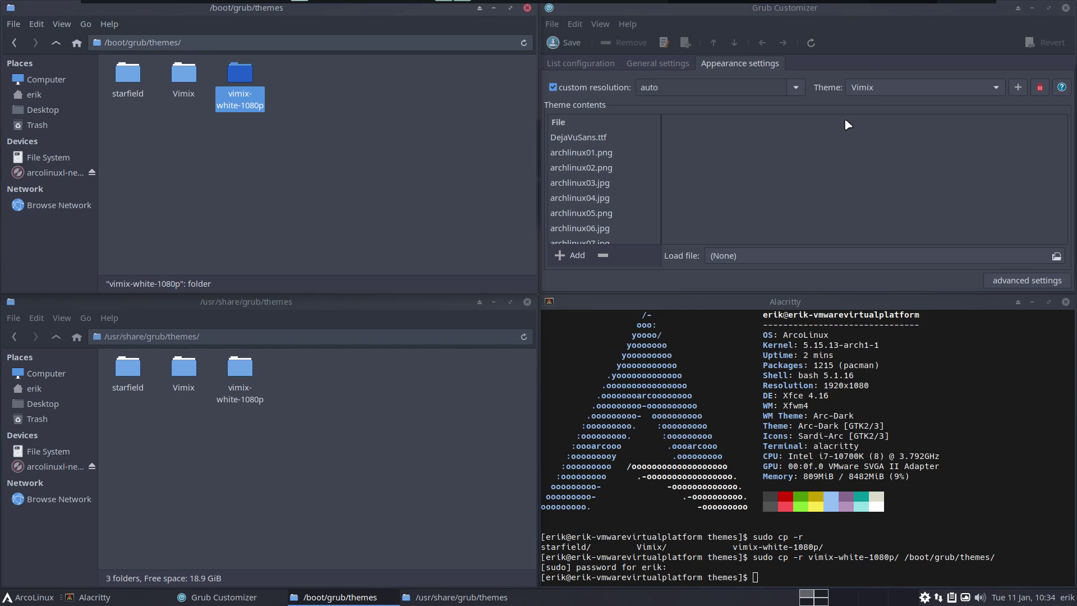
Close Grub Customizer, quitting without saving the modifications.
click(949, 21)
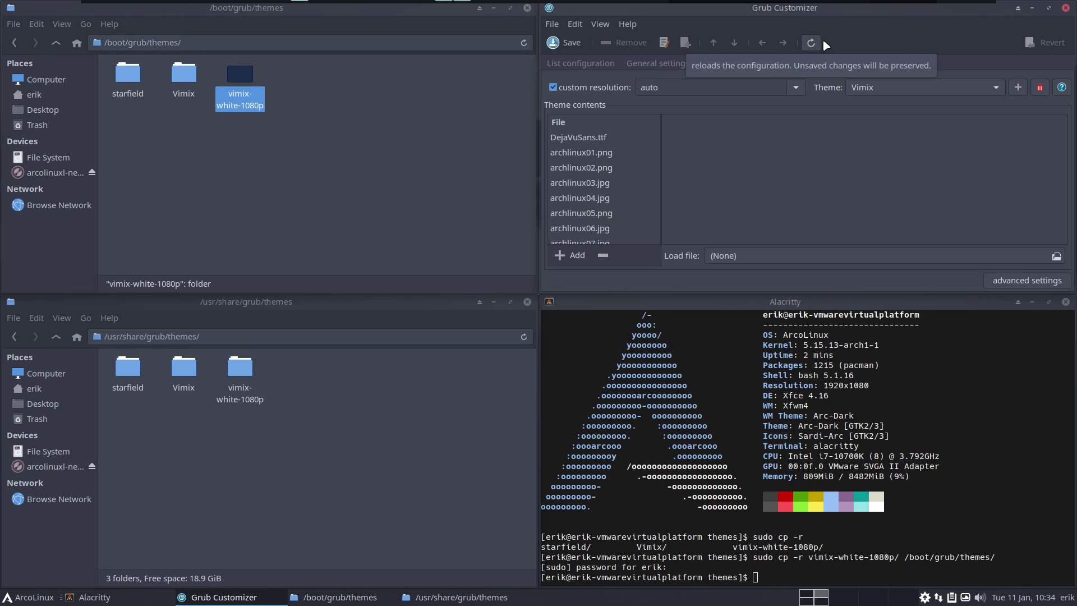
click(1065, 8)
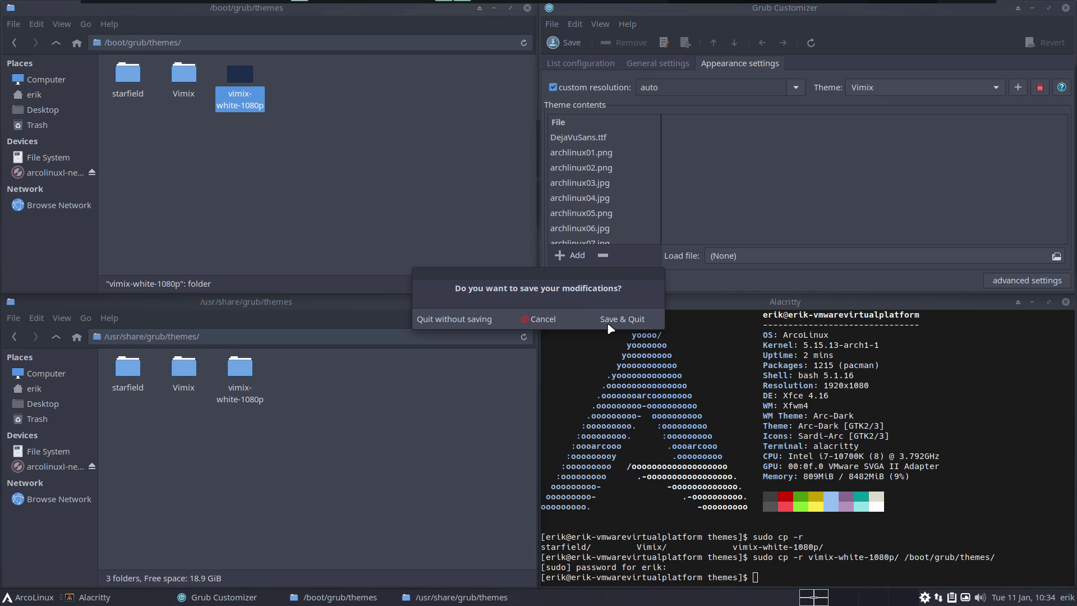
click(454, 320)
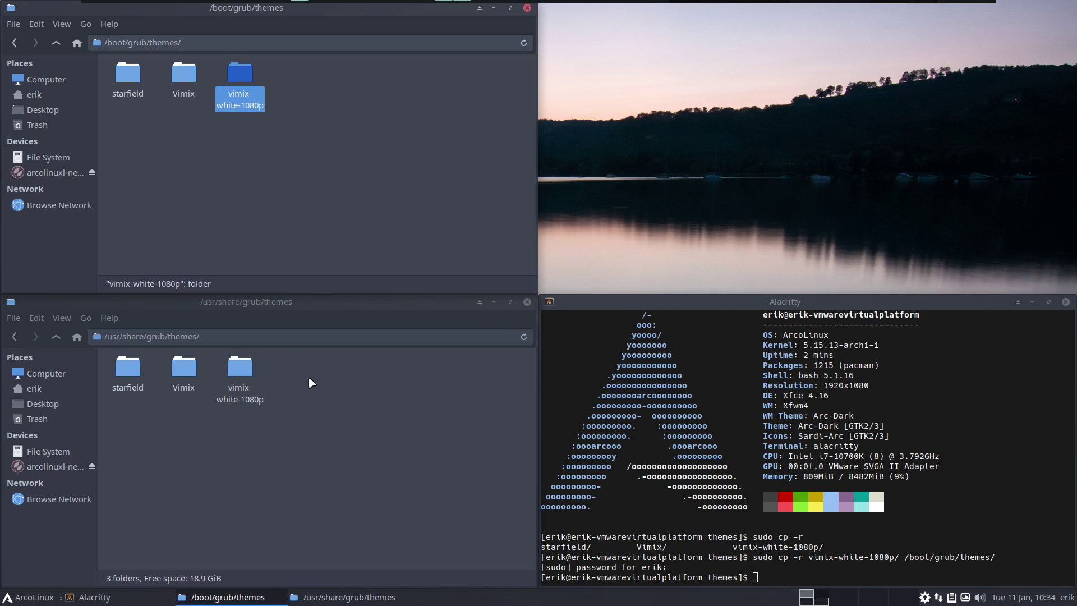
Relaunch Grub Customizer from the launcher search 'gru' and authenticate with the password.
click(13, 599)
text(gru)
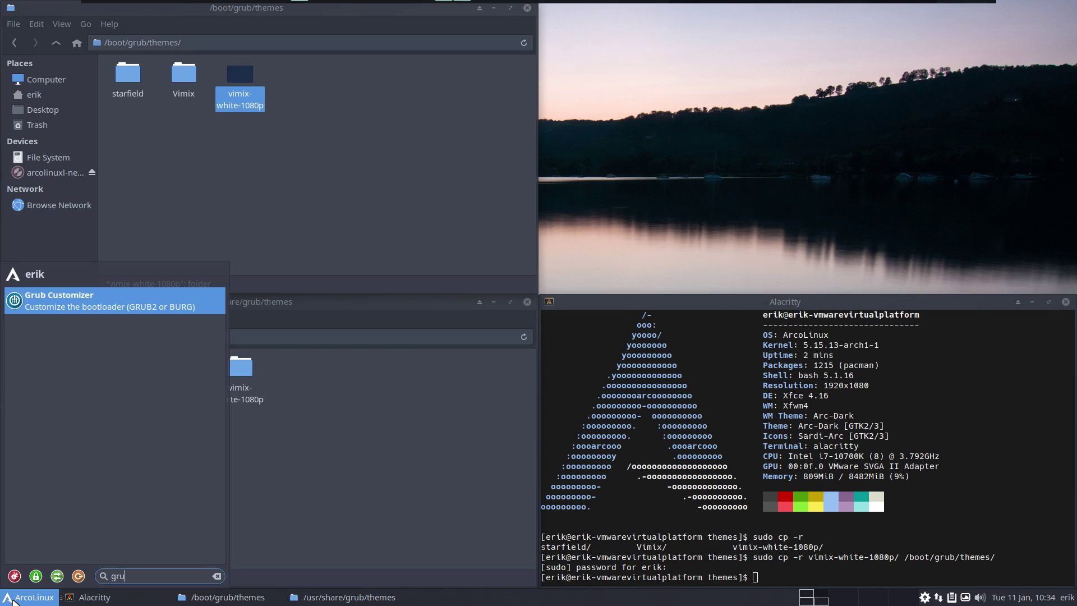
key(Return)
text(***)
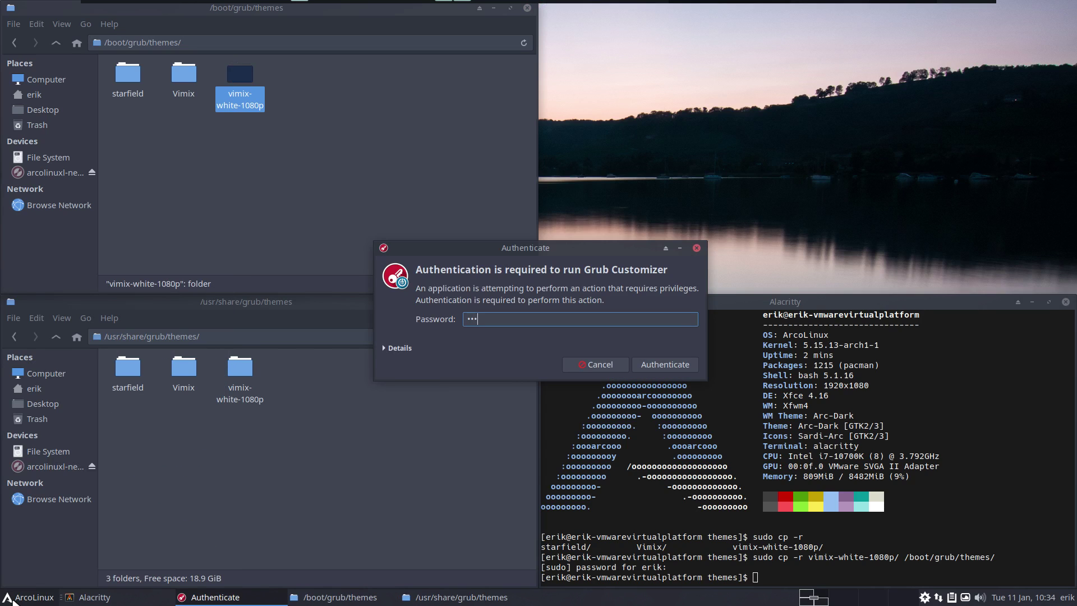
text(*)
key(Return)
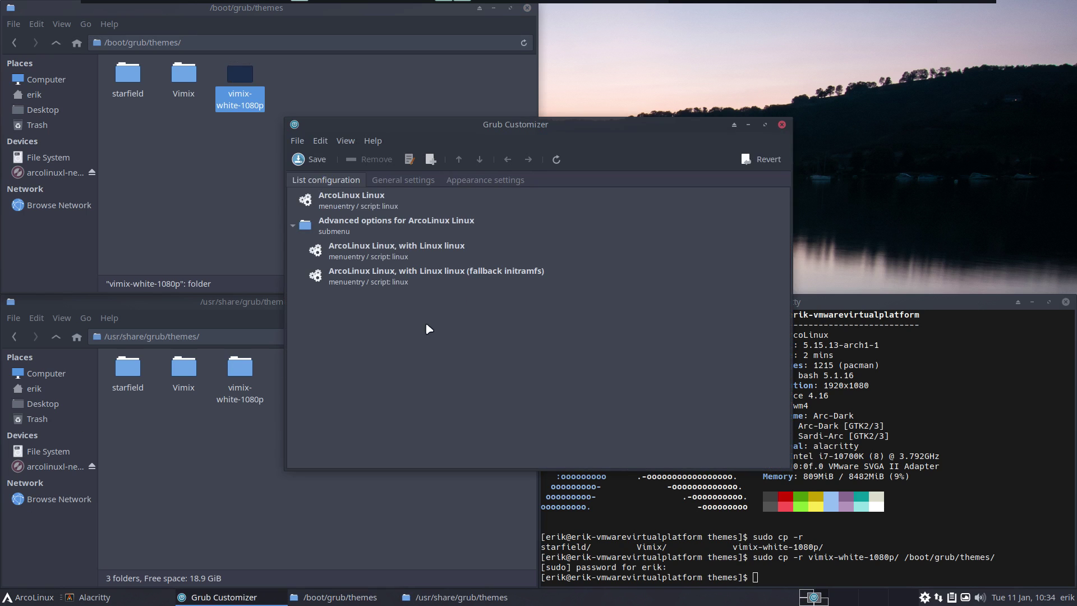
Tile Grub Customizer top-right, choose vimix-white-1080p as its Appearance theme, and save.
drag(616, 125, 992, 7)
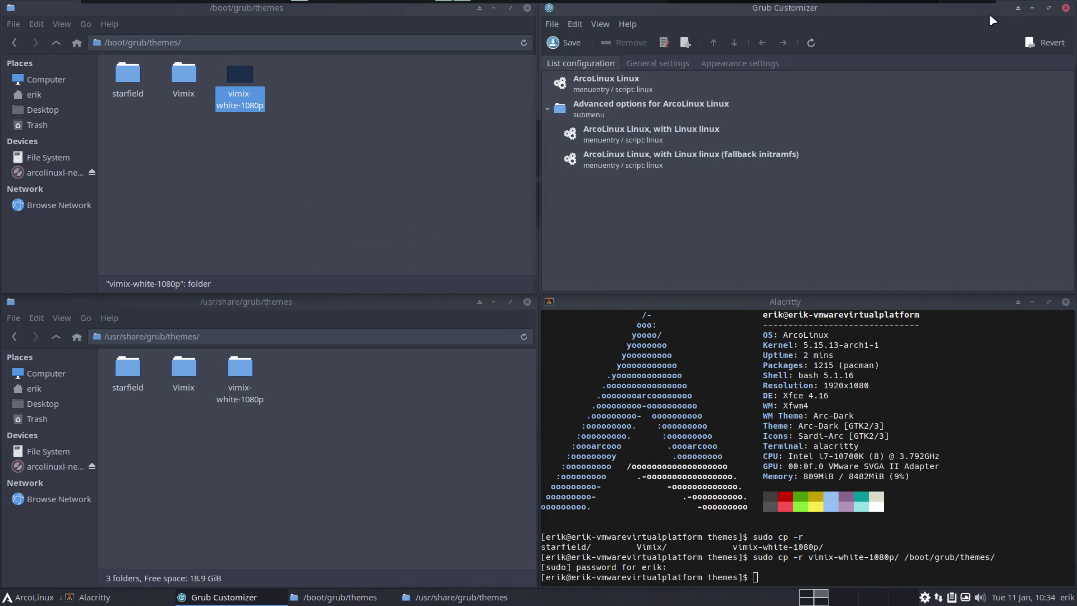
click(774, 65)
click(875, 88)
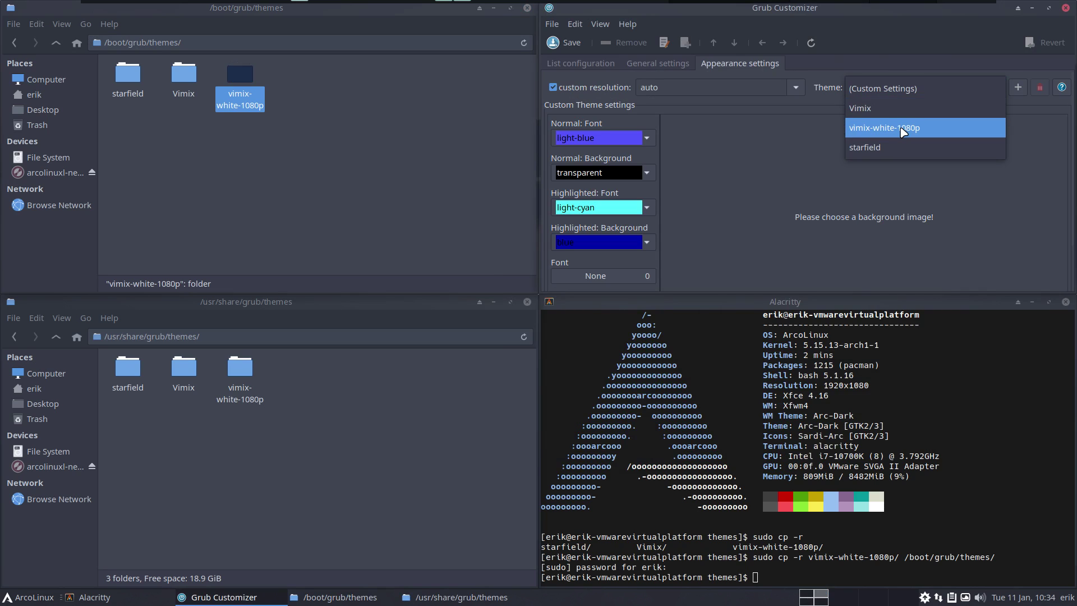
click(902, 129)
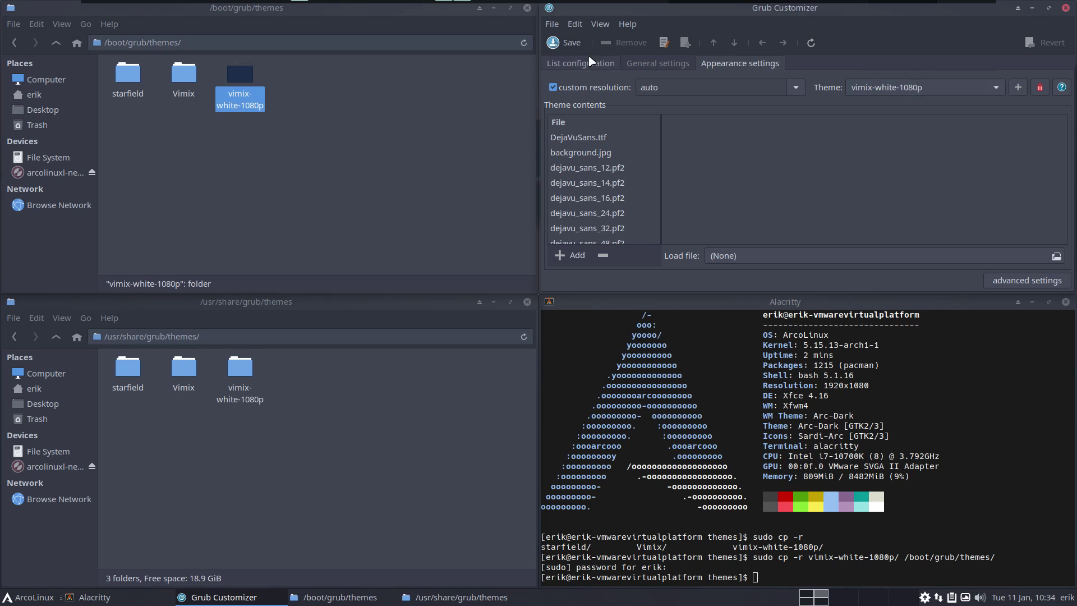
click(566, 43)
Open the vimix-white-1080p theme folder and inspect its background.jpg.
click(315, 161)
click(250, 80)
double_click(249, 80)
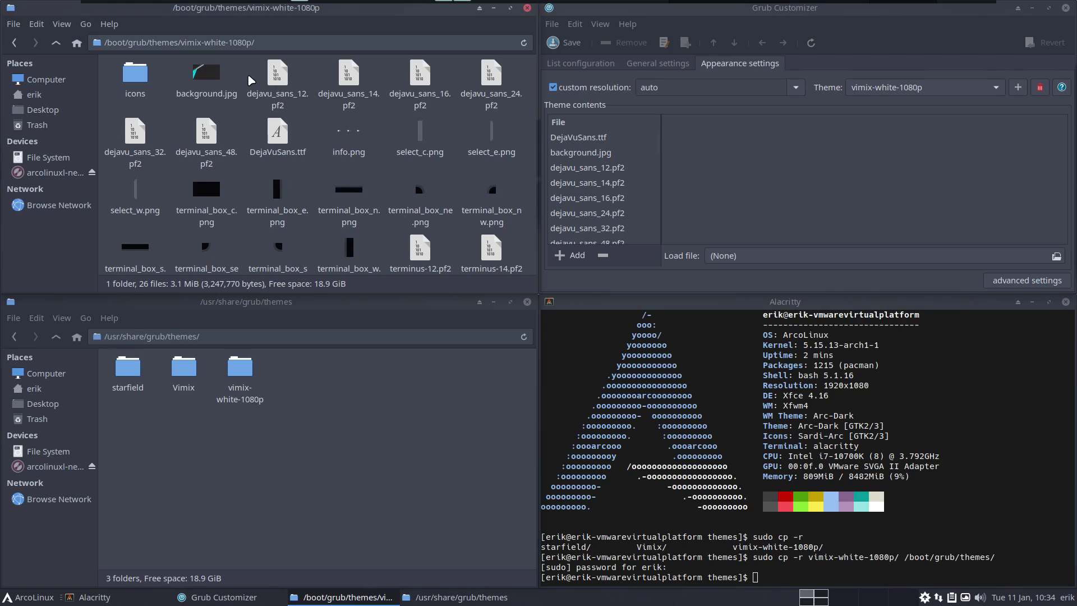
click(217, 76)
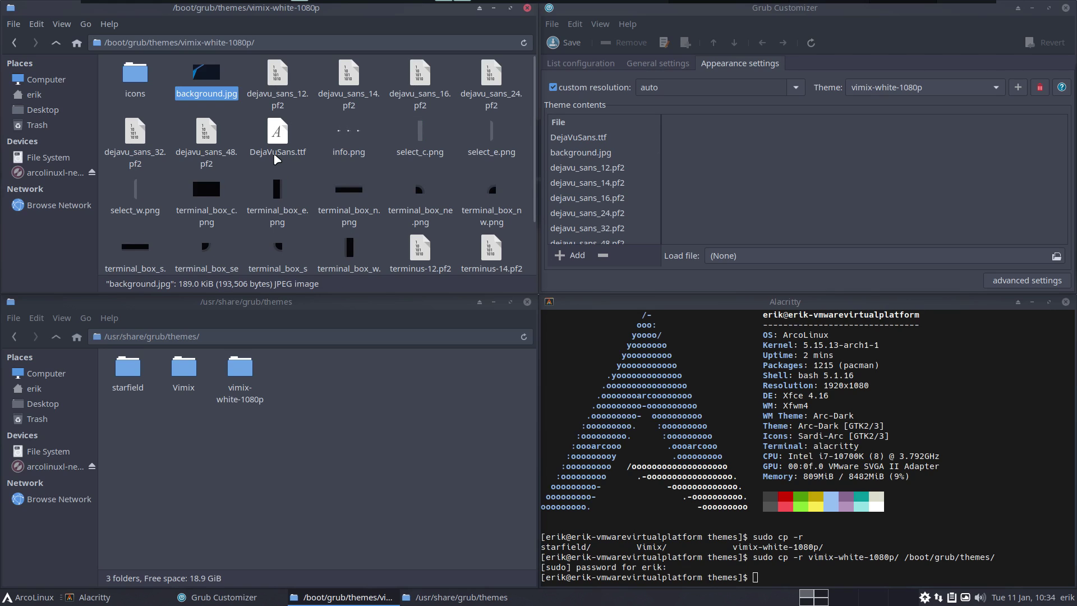
Pick the arcolinux04.jpg wallpaper in the Vimix folder, then reopen vimix-white-1080p.
click(55, 44)
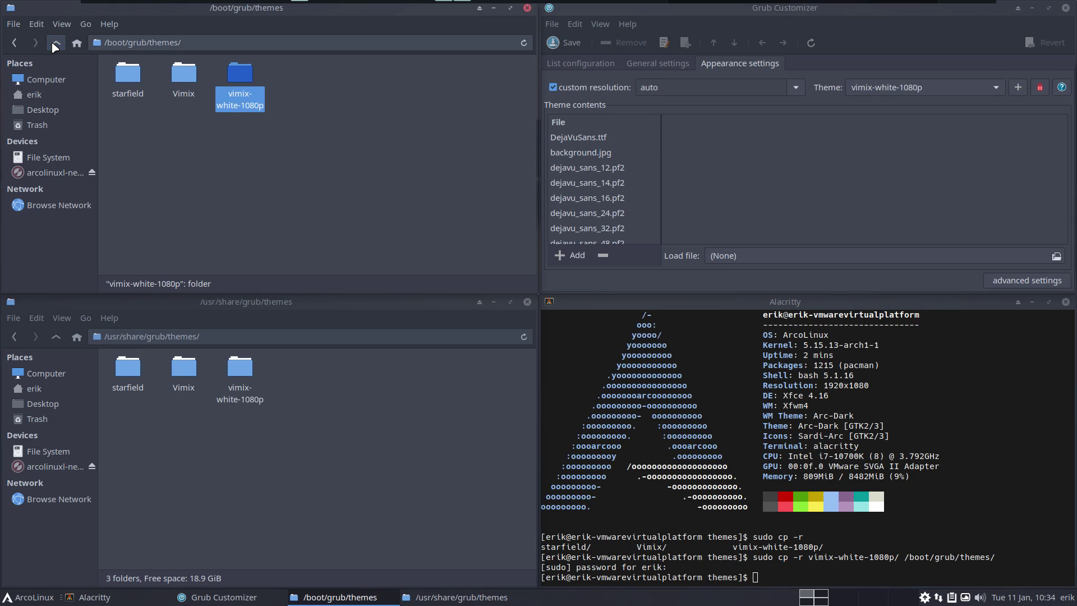
double_click(183, 79)
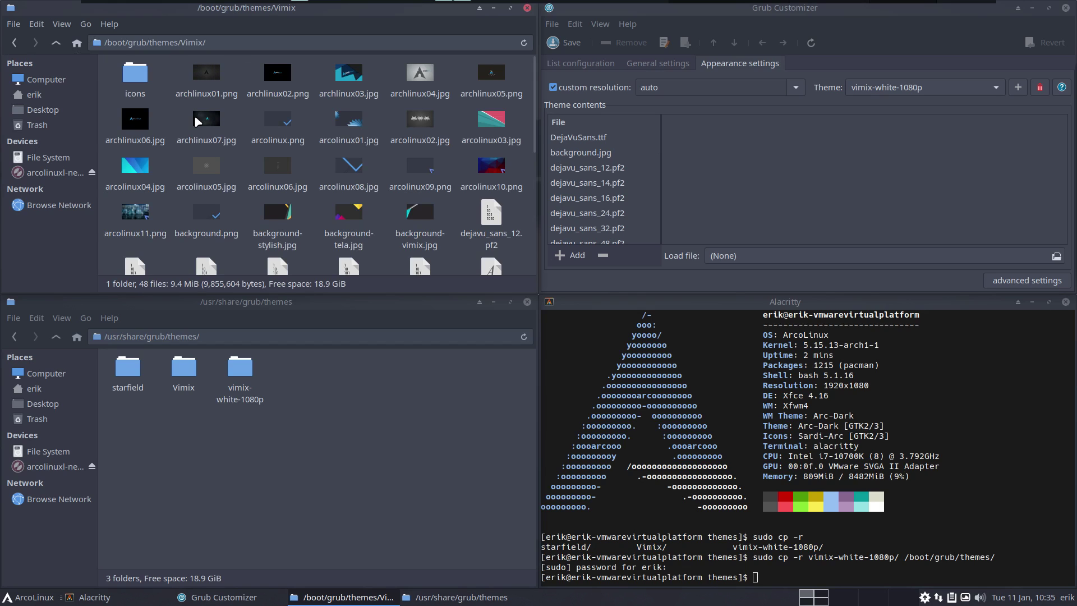
click(141, 170)
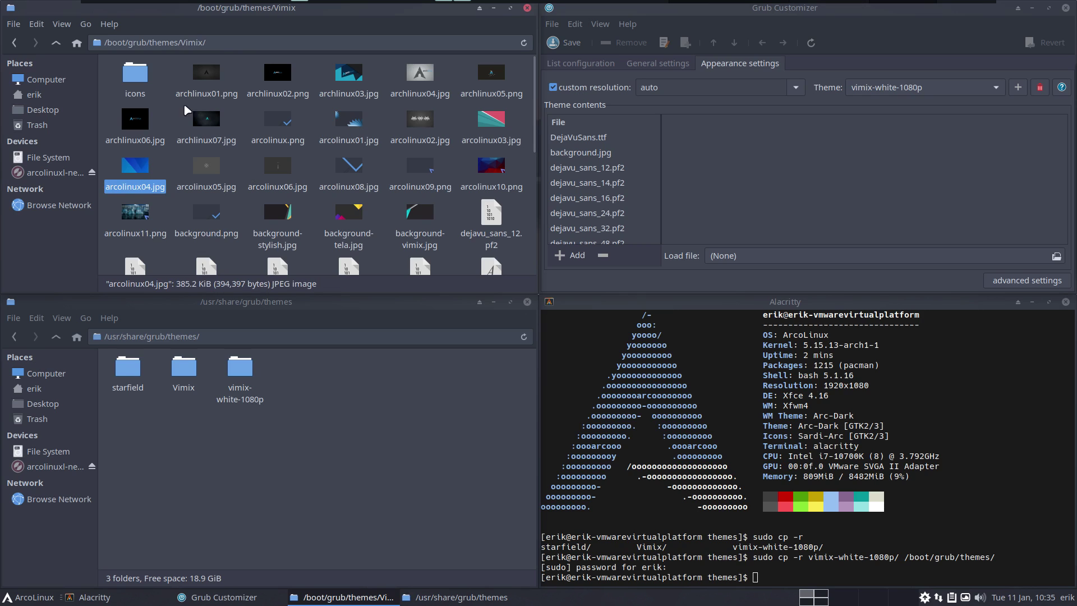
click(56, 43)
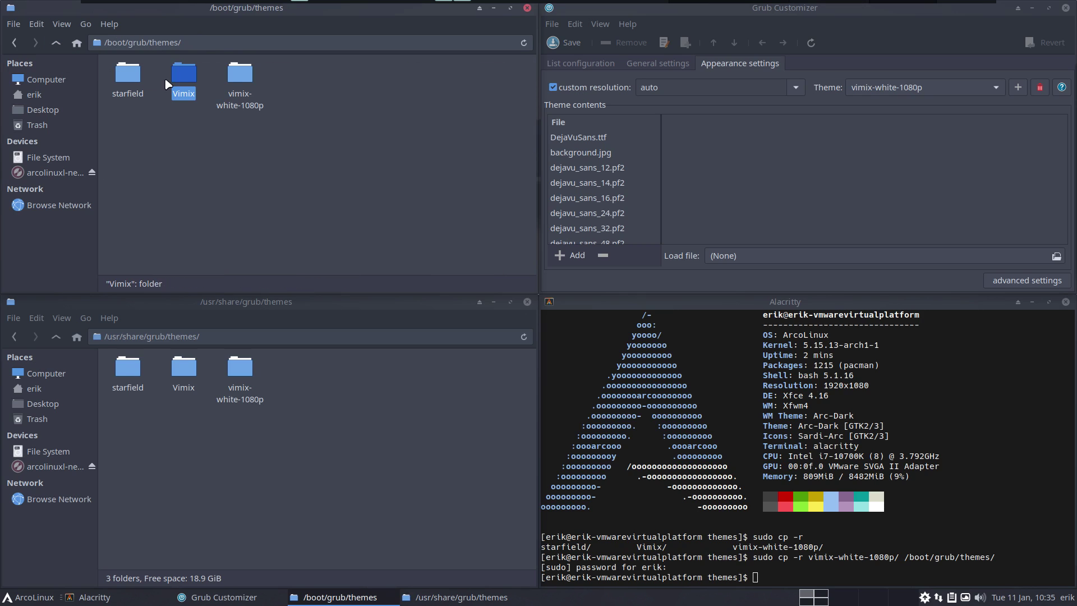
double_click(240, 75)
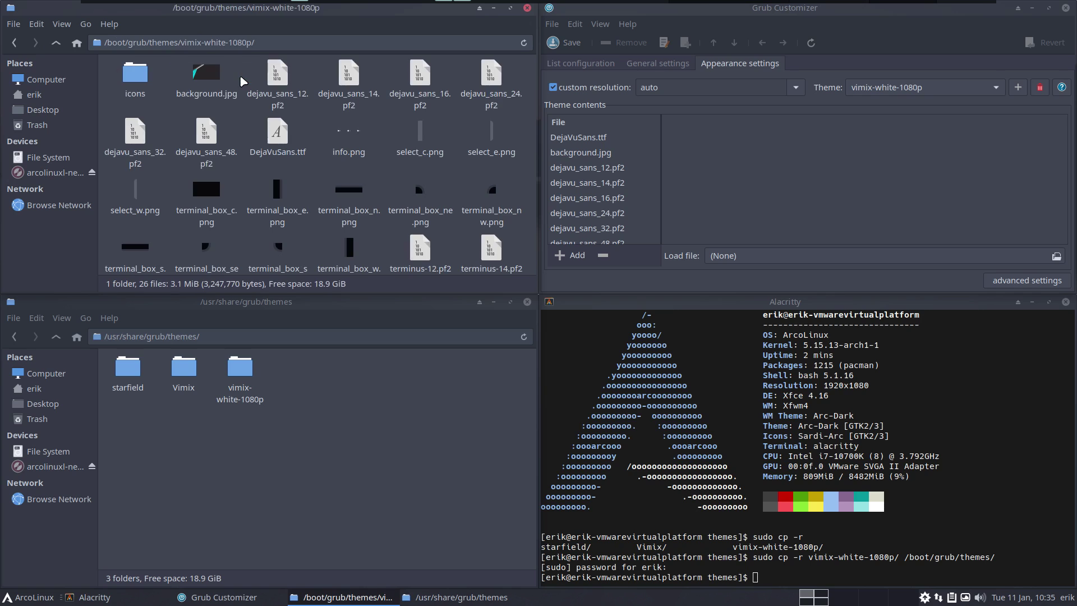
Open the vimix-white-1080p folder in a root Thunar window, entering the password.
right_click(309, 180)
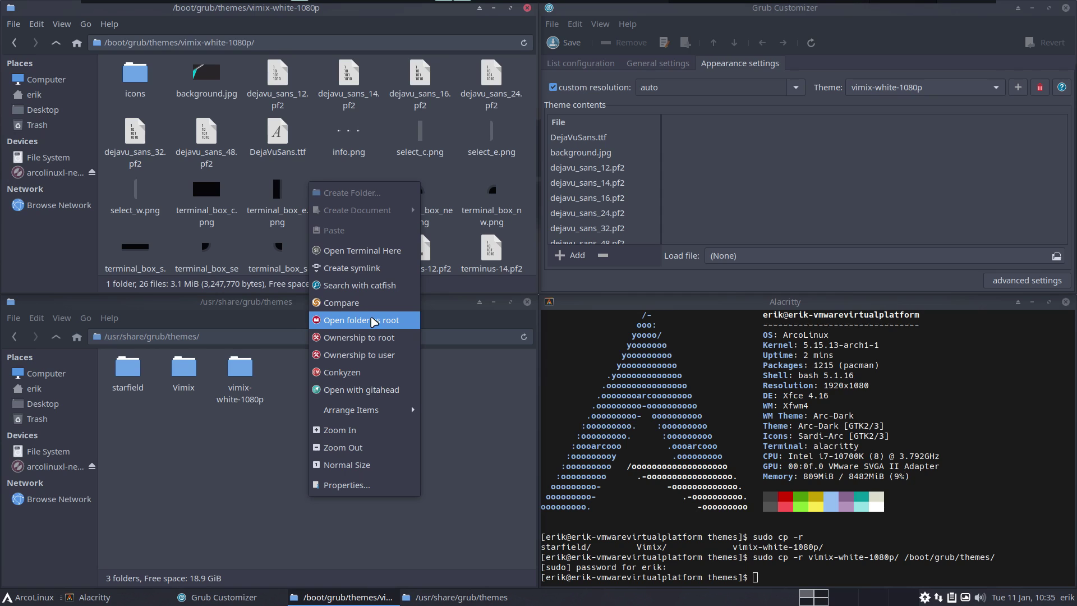
click(373, 320)
text(••)
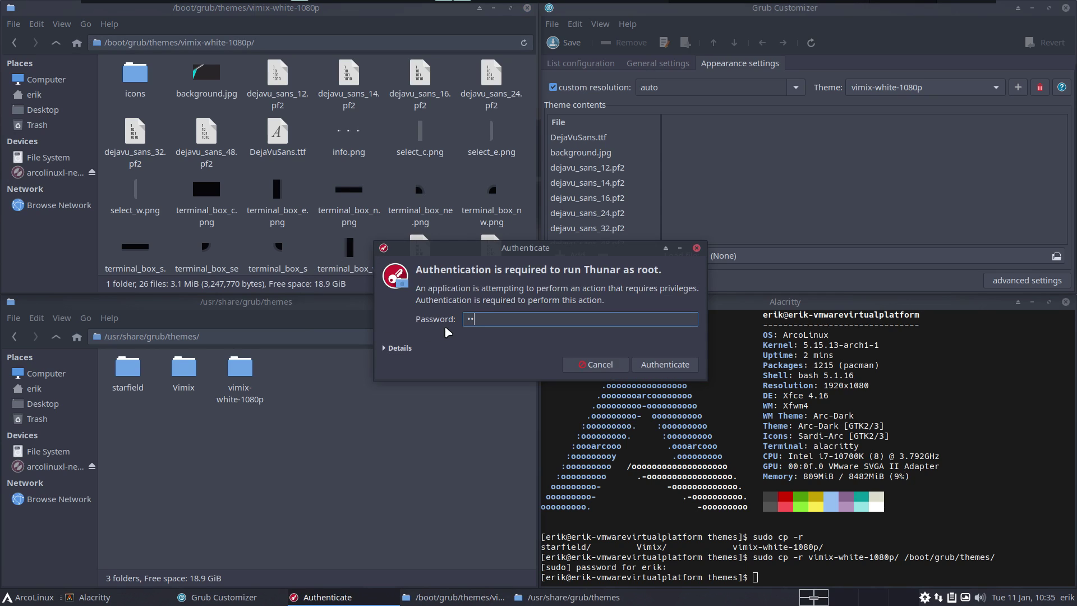
text(••)
key(Return)
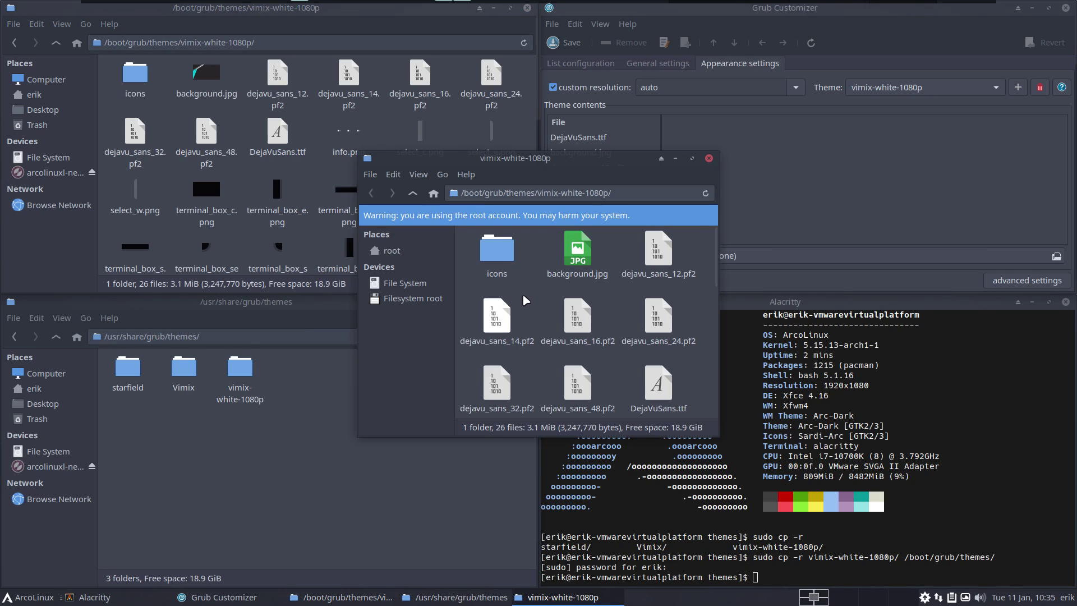
Paste arcolinux04.jpg into the theme folder, preview it, and look over background.jpg and theme.txt.
key(ctrl+v)
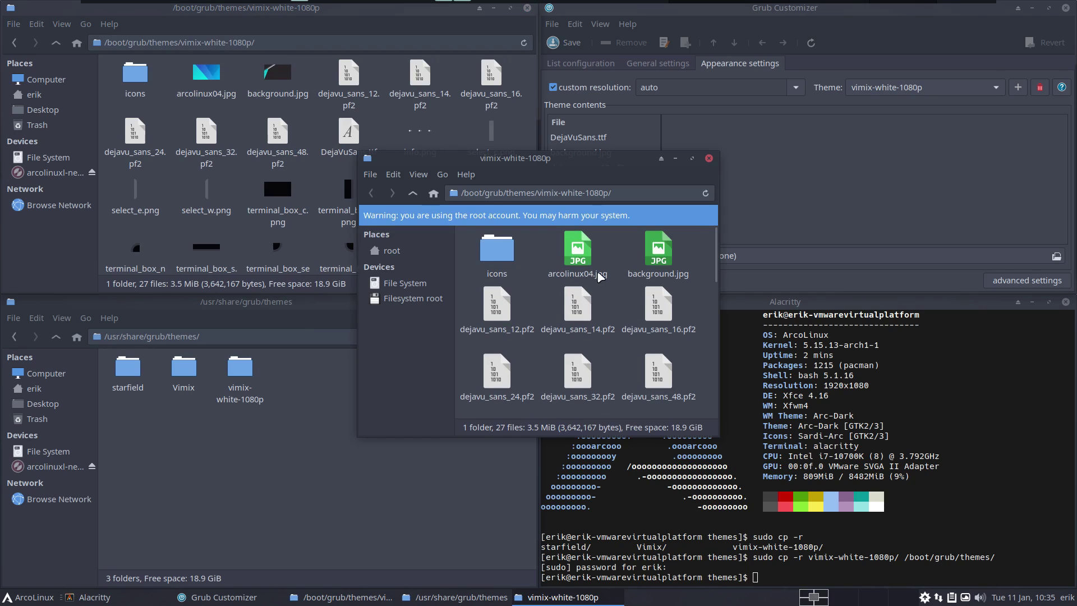
double_click(583, 258)
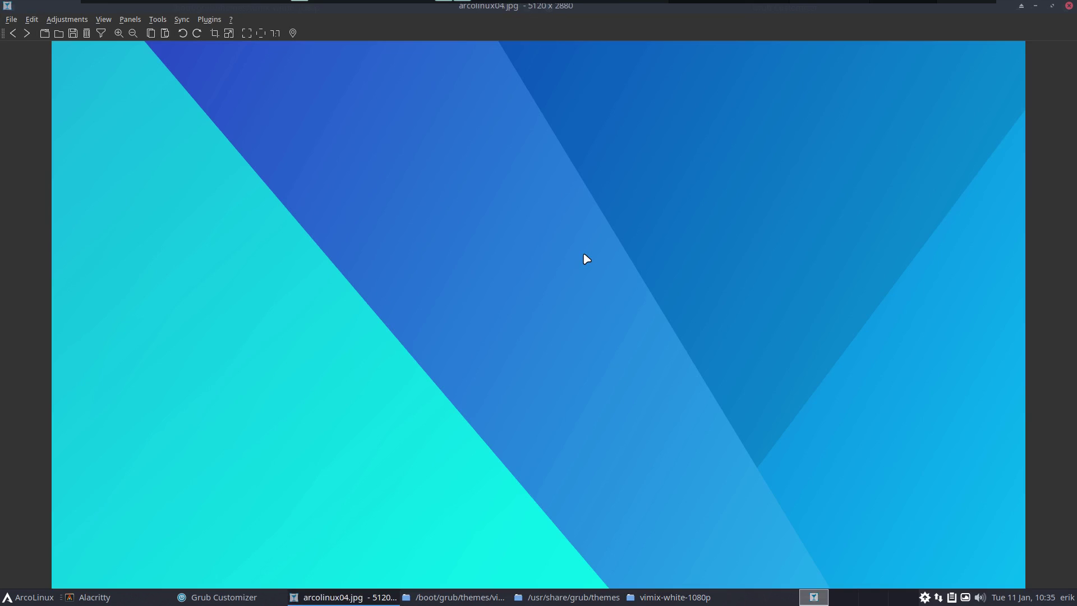
click(1069, 6)
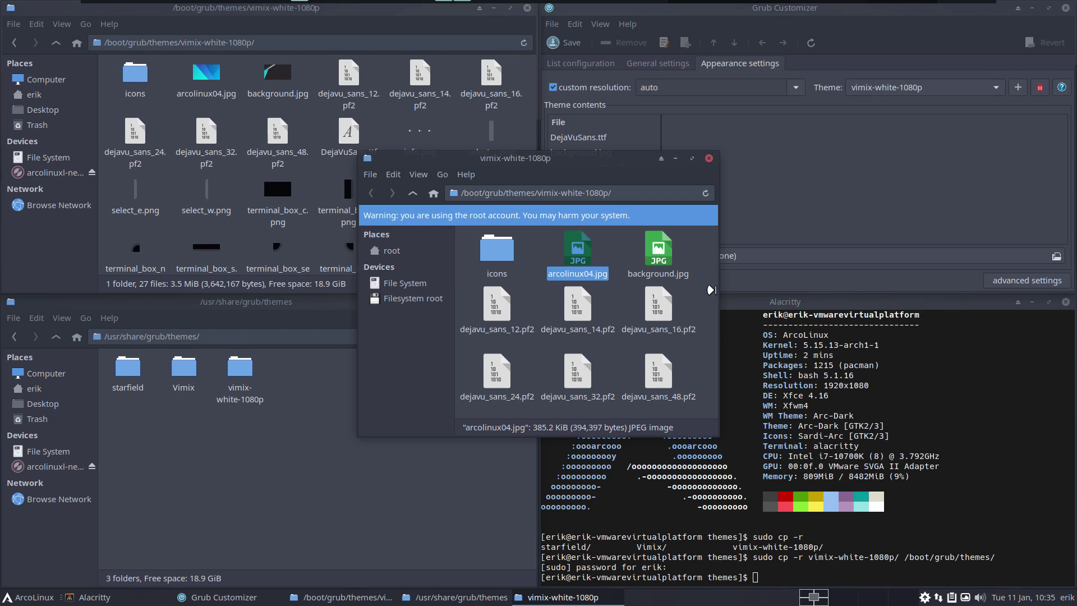
click(672, 263)
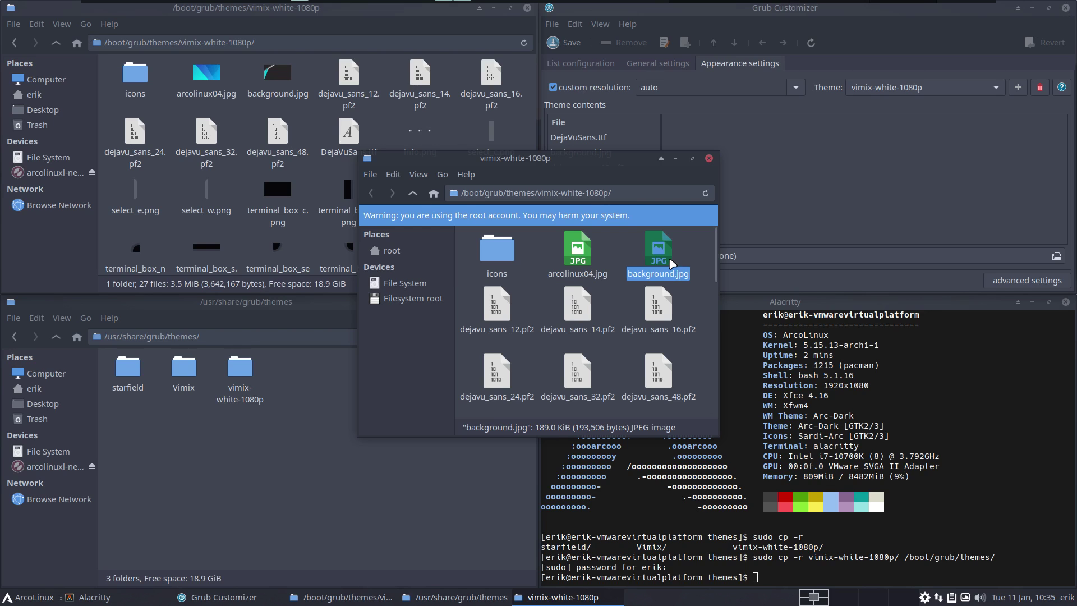
scroll(617, 314, down, 8)
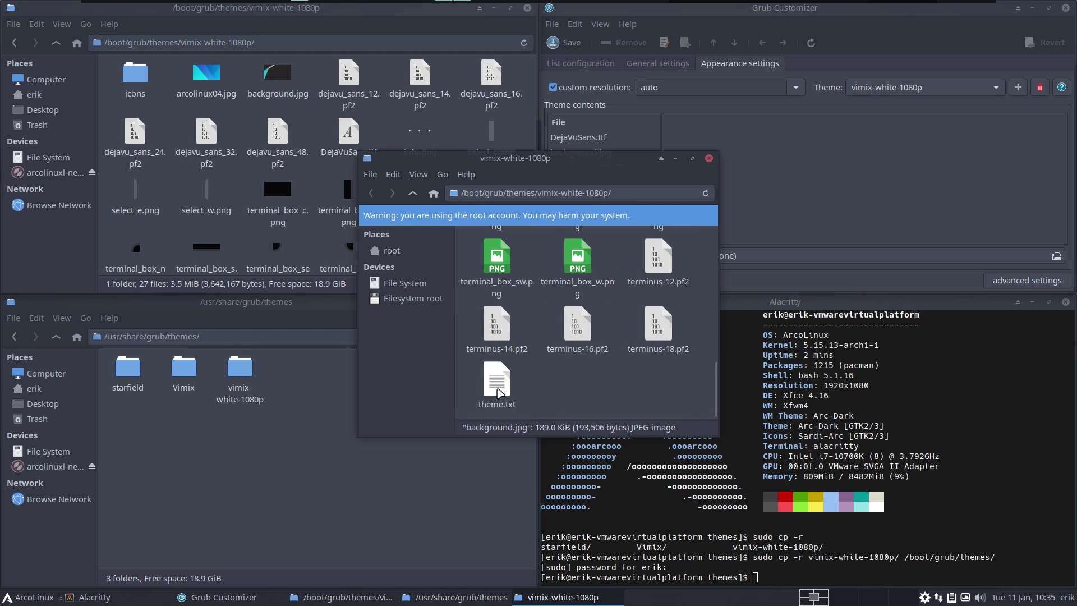
click(498, 386)
scroll(598, 383, up, 5)
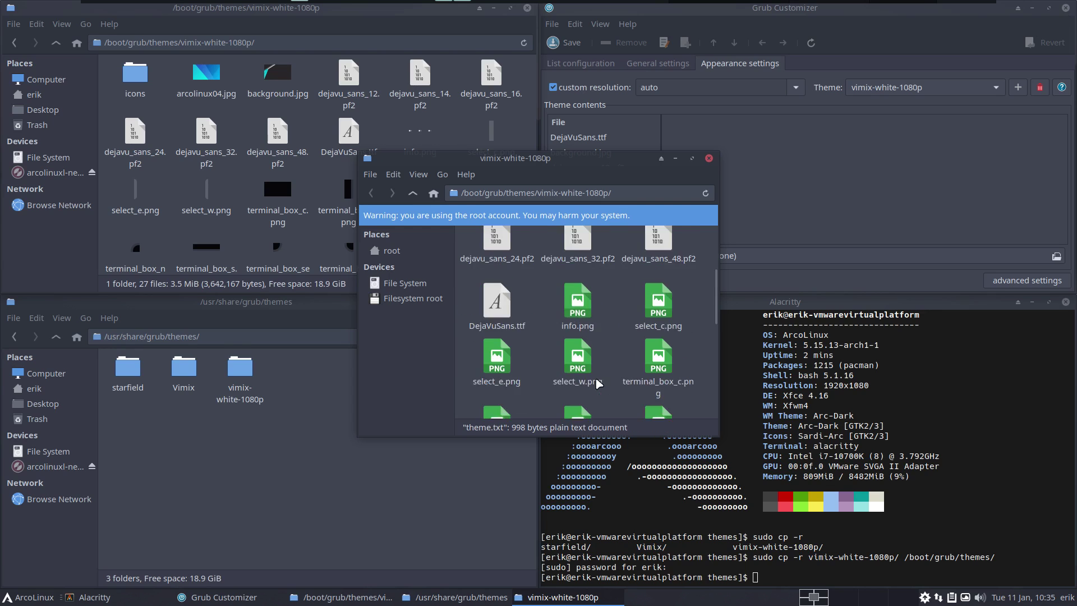
scroll(597, 383, up, 3)
Rename the original background.jpg to background-or.jpg.
click(649, 259)
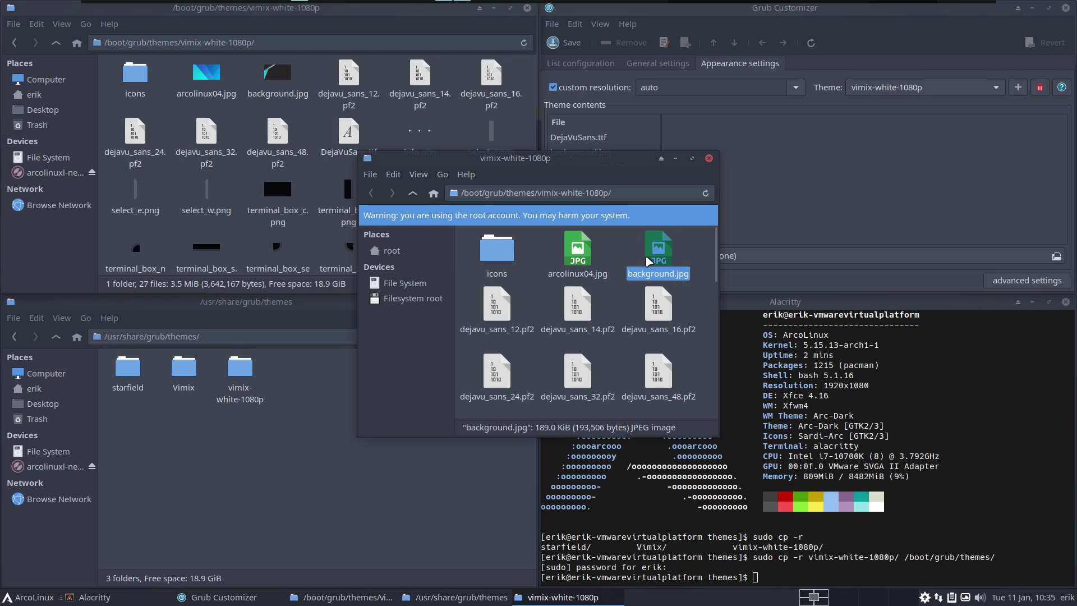
key(F2)
key(Right)
text(-or)
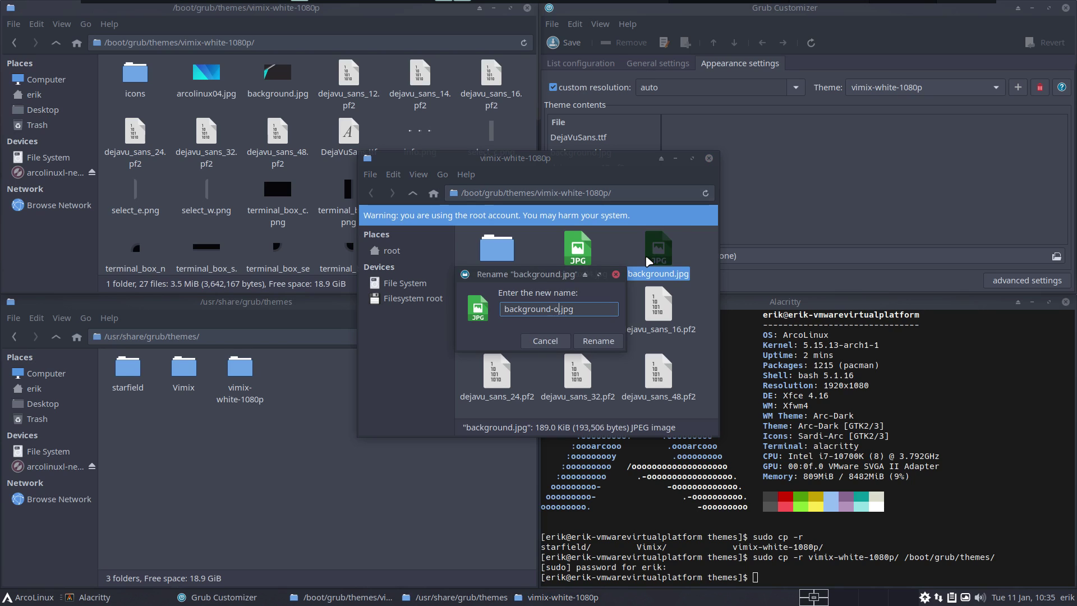
key(Return)
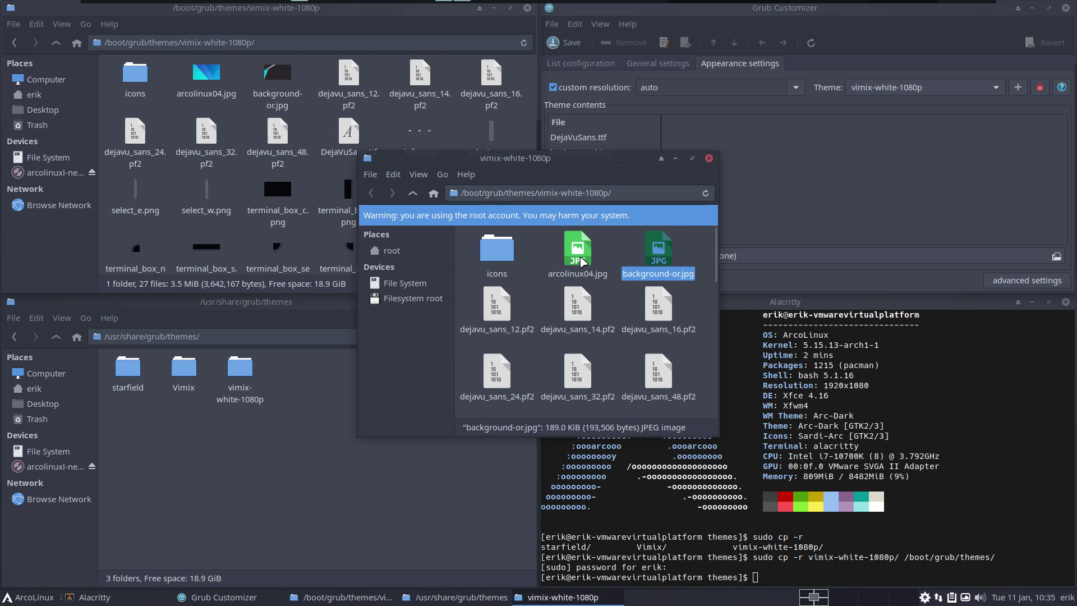
Rename arcolinux04.jpg to background.jpg and select theme.txt.
click(583, 263)
key(F2)
text(background)
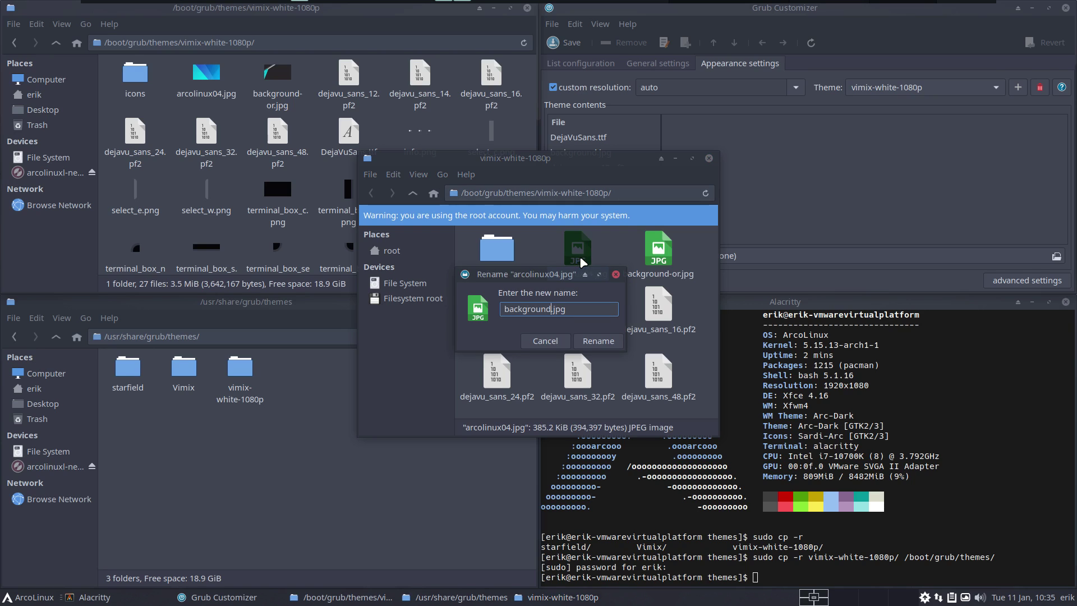
key(Return)
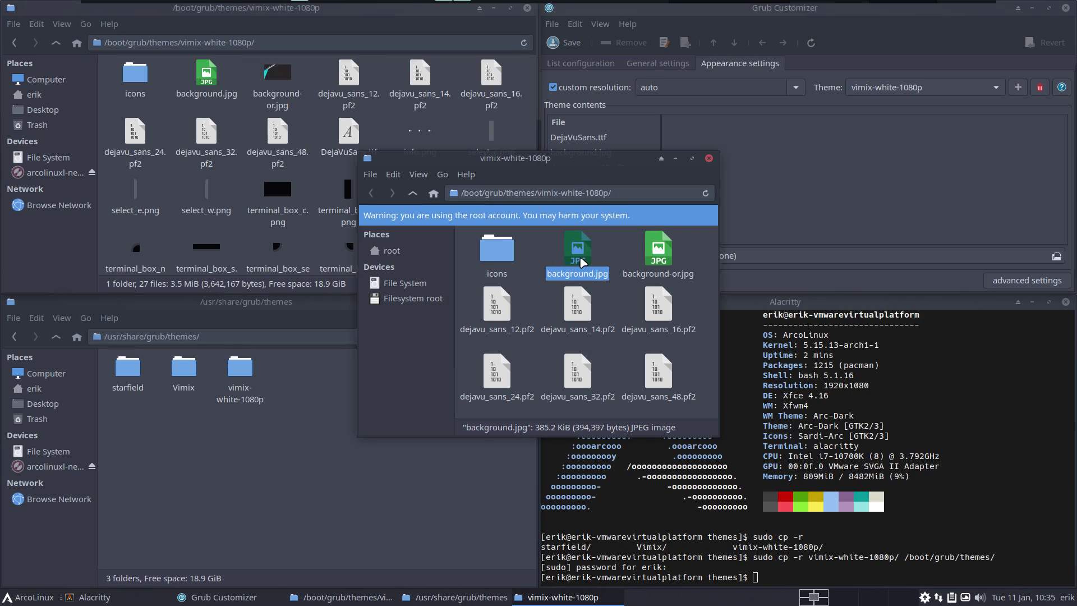
scroll(592, 309, down, 5)
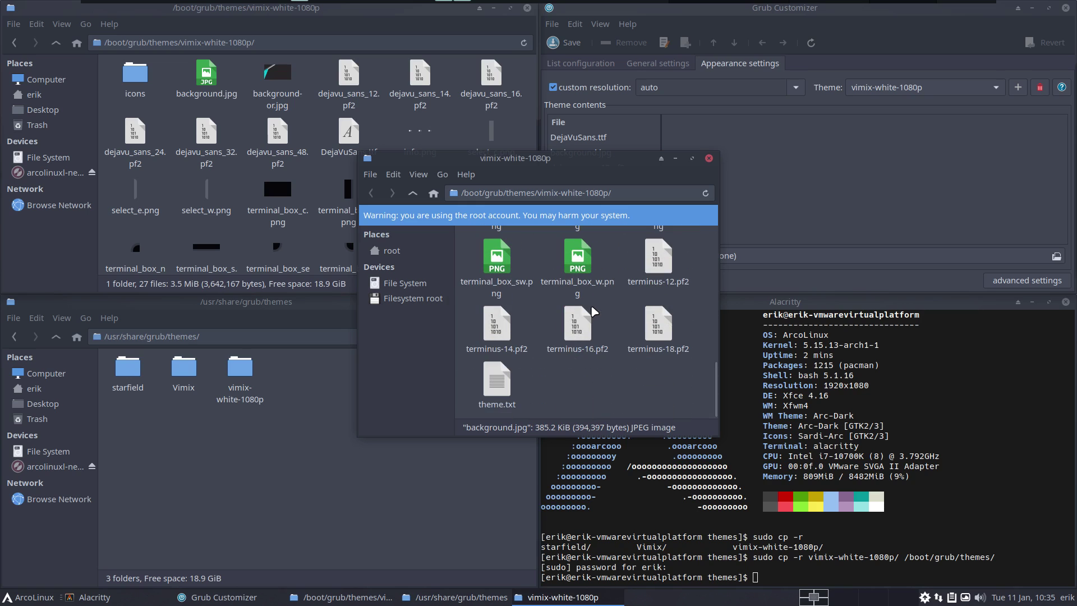
click(501, 382)
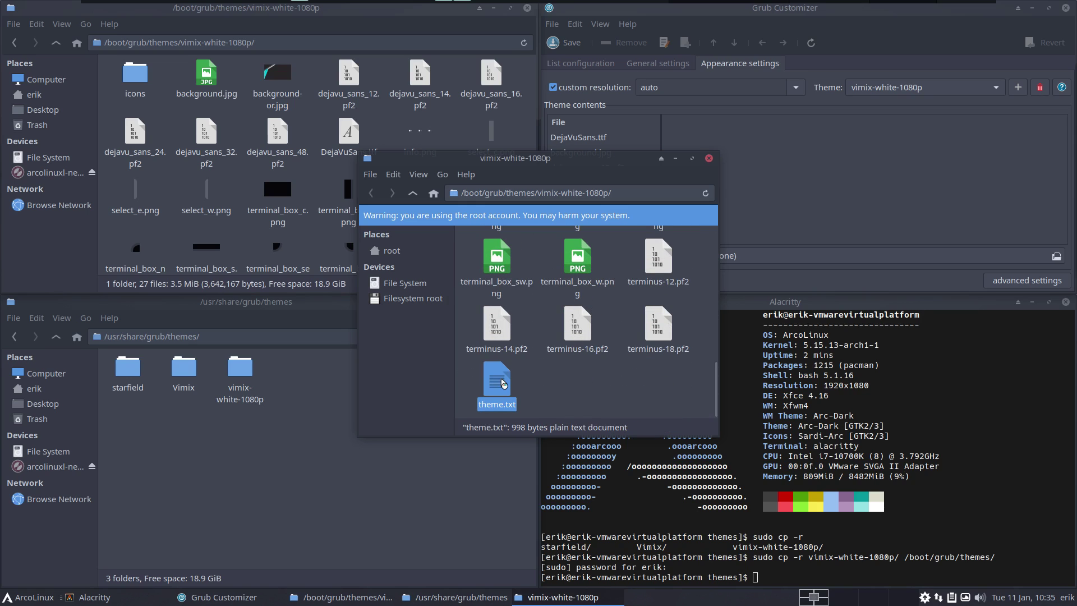
double_click(502, 382)
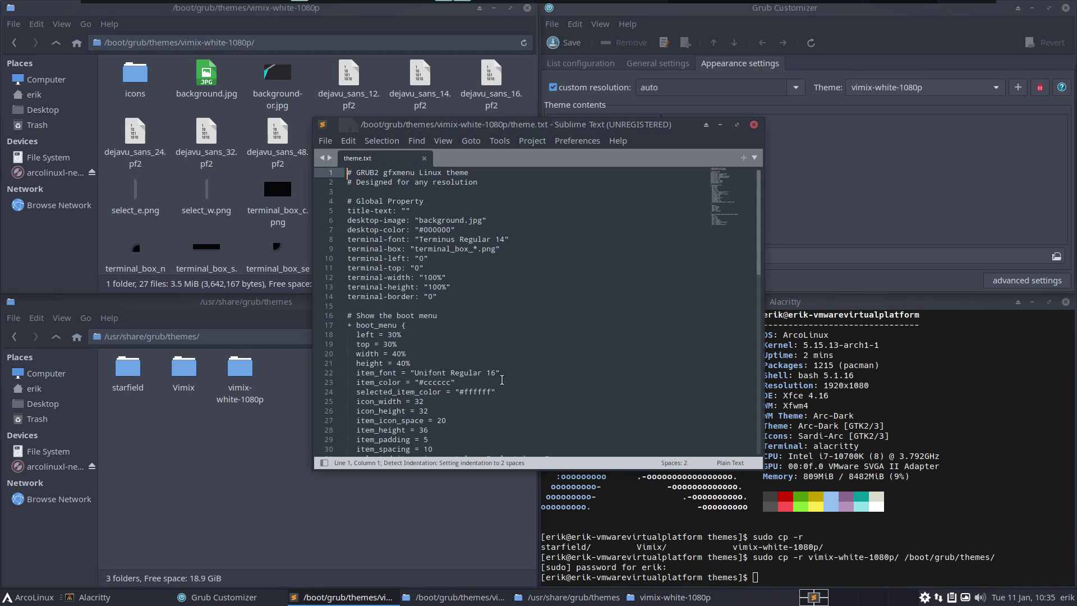
click(734, 126)
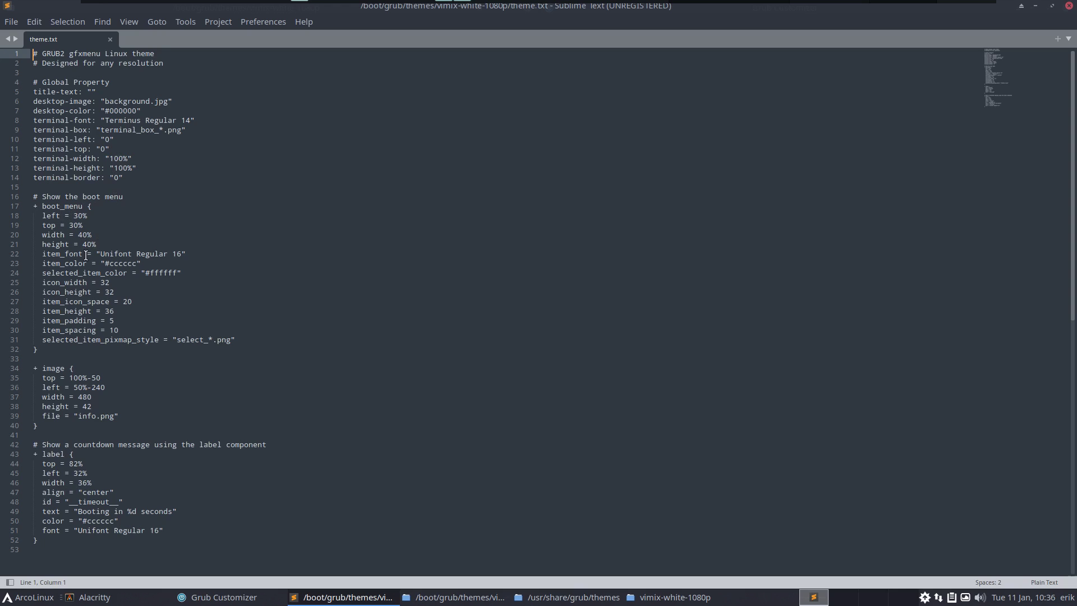
click(180, 255)
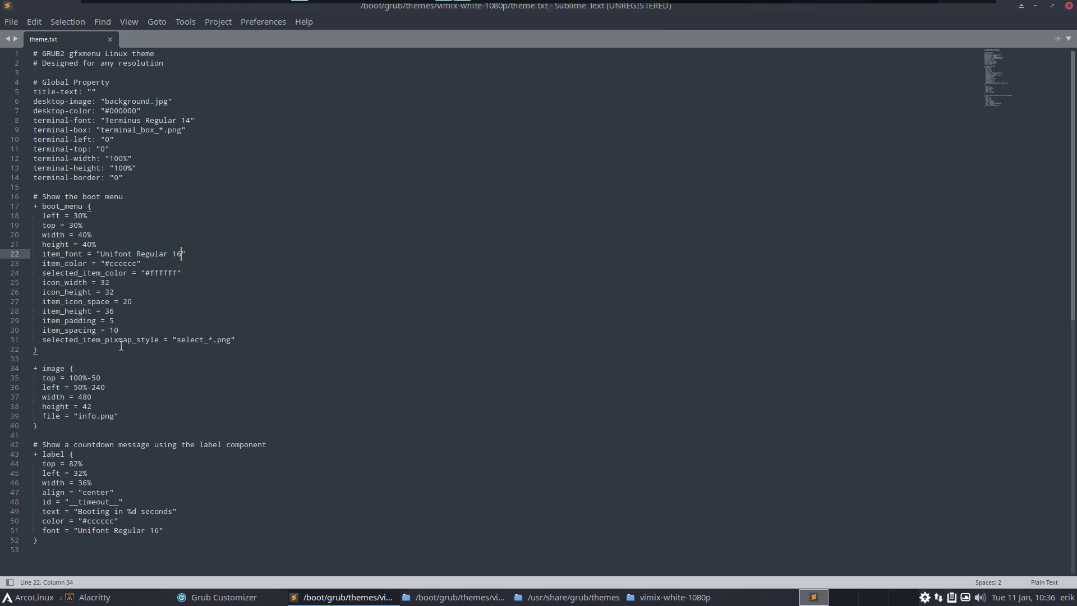
scroll(110, 475, down, 1)
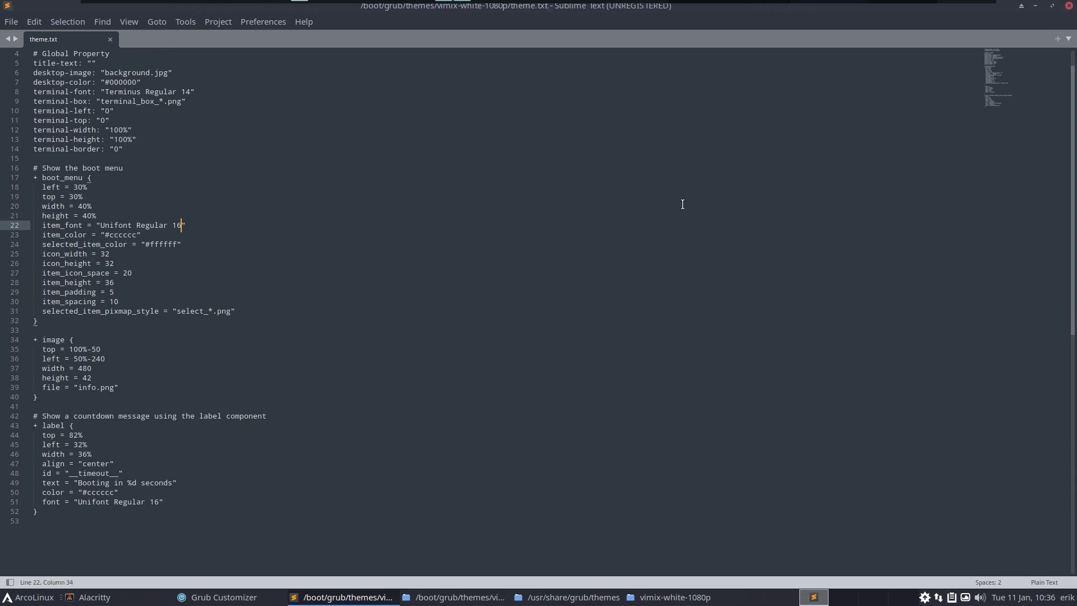
click(1069, 7)
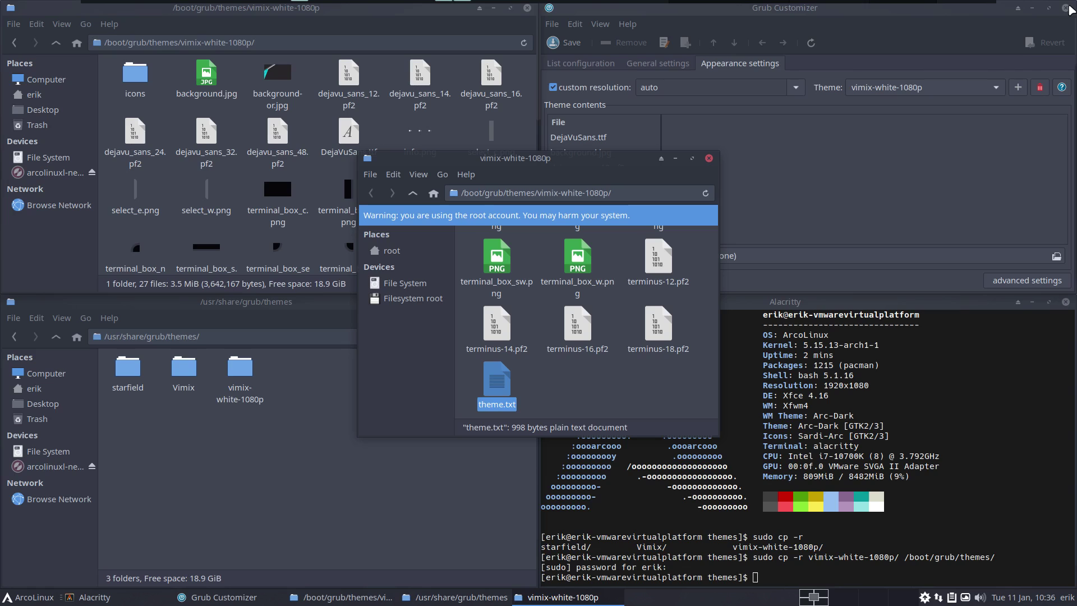
Close the root Thunar window and save the Grub Customizer configuration with vimix-white-1080p.
click(709, 159)
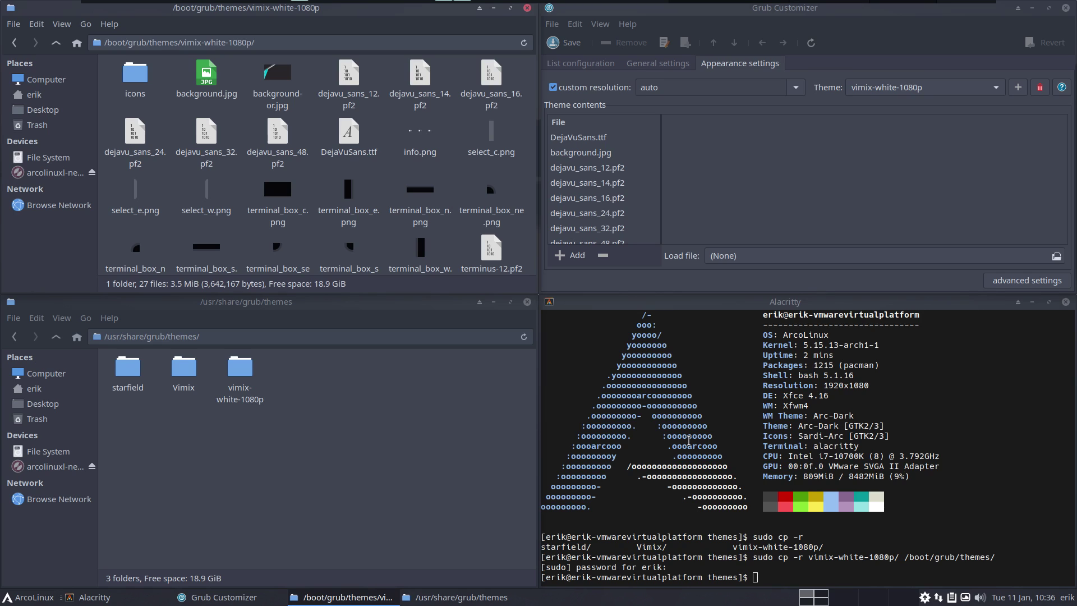
click(568, 43)
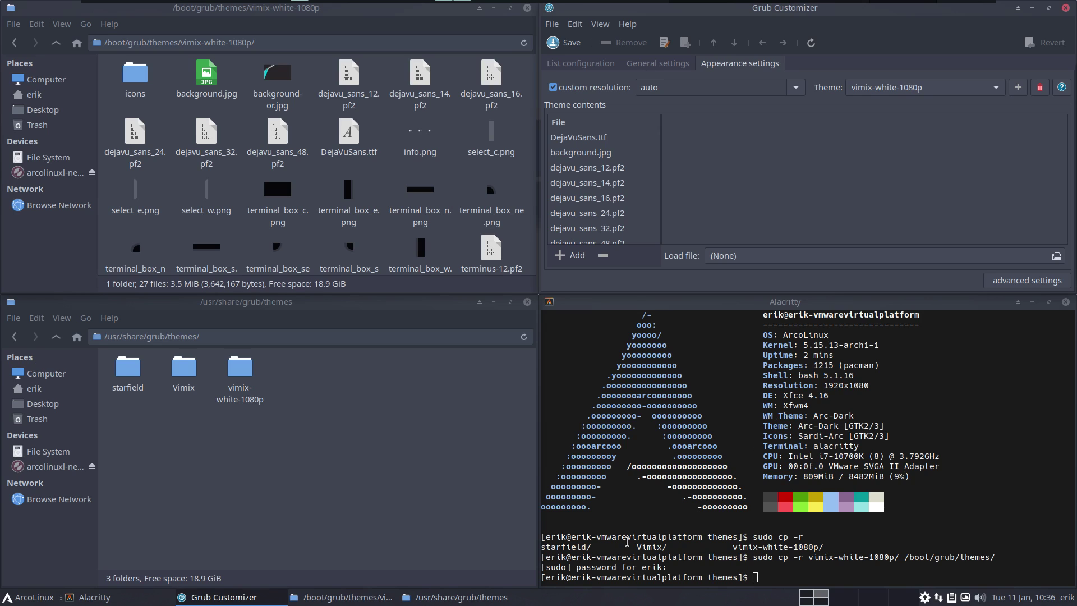
click(745, 486)
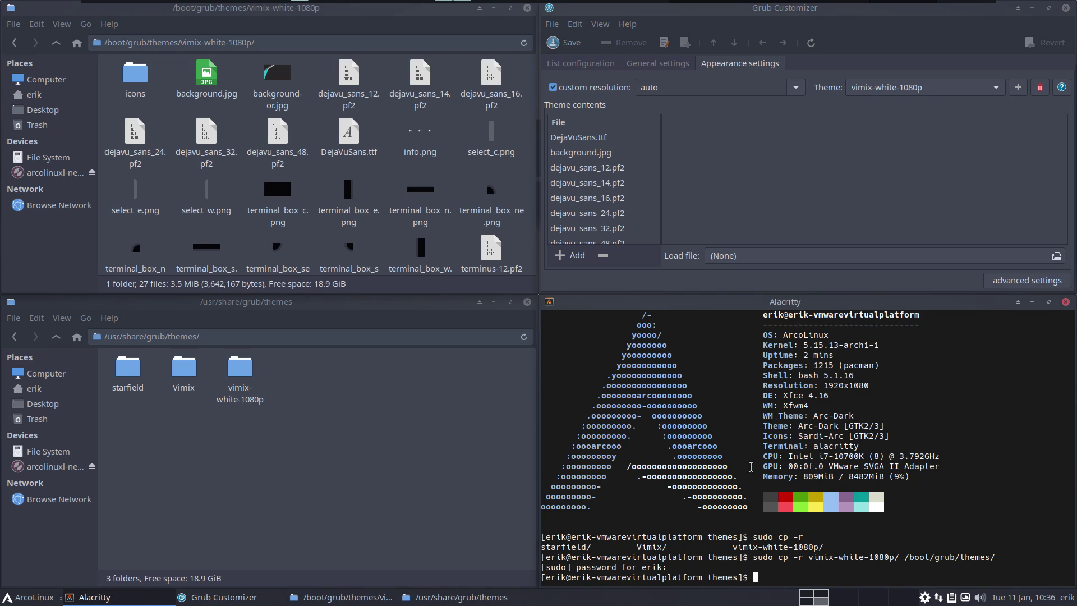
click(795, 193)
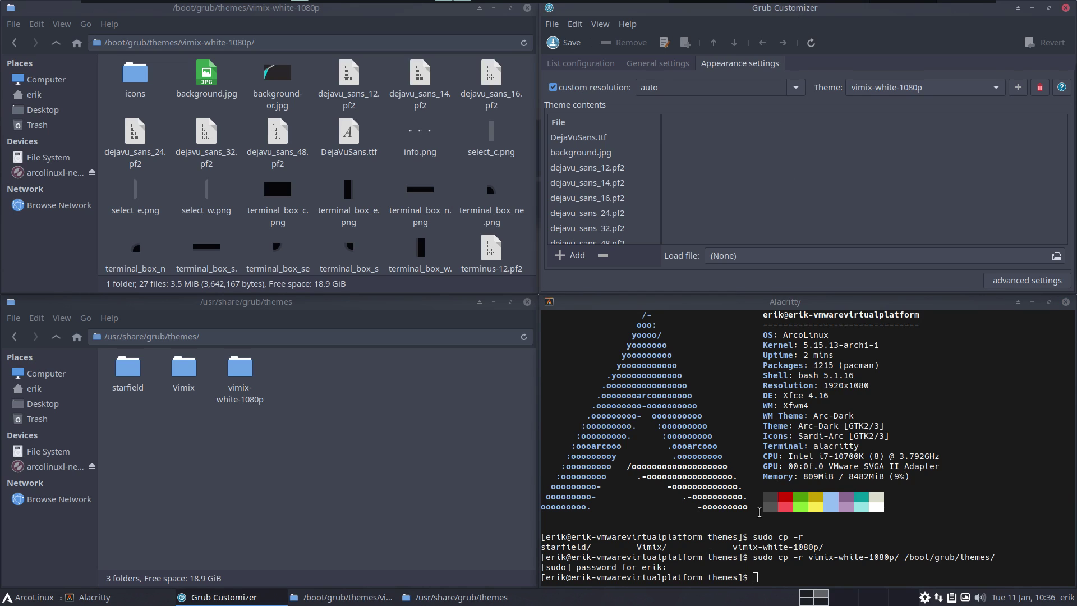
Run the sr alias in the Alacritty terminal to reboot the system.
click(759, 510)
text(sr)
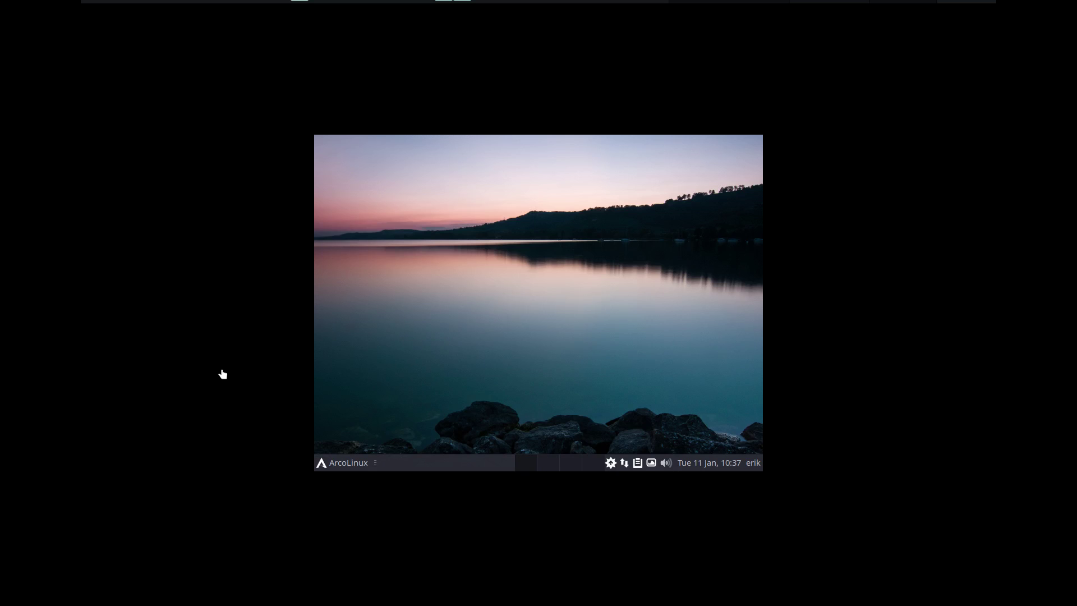
Make the guest full screen, then run sv with the sudo password and start-vmware.
click(443, 10)
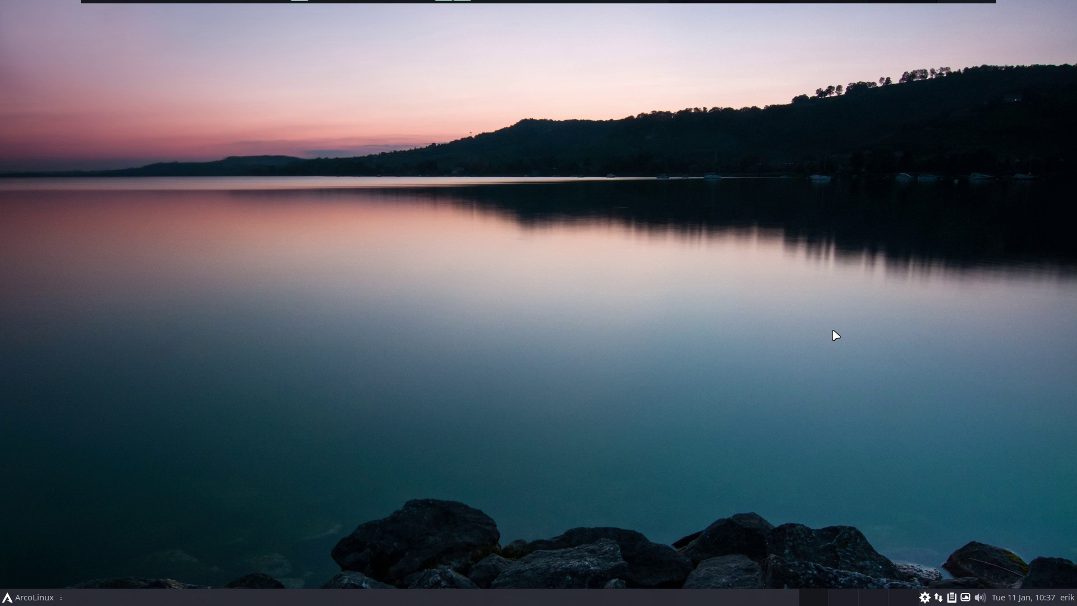
key(ctrl+alt+t)
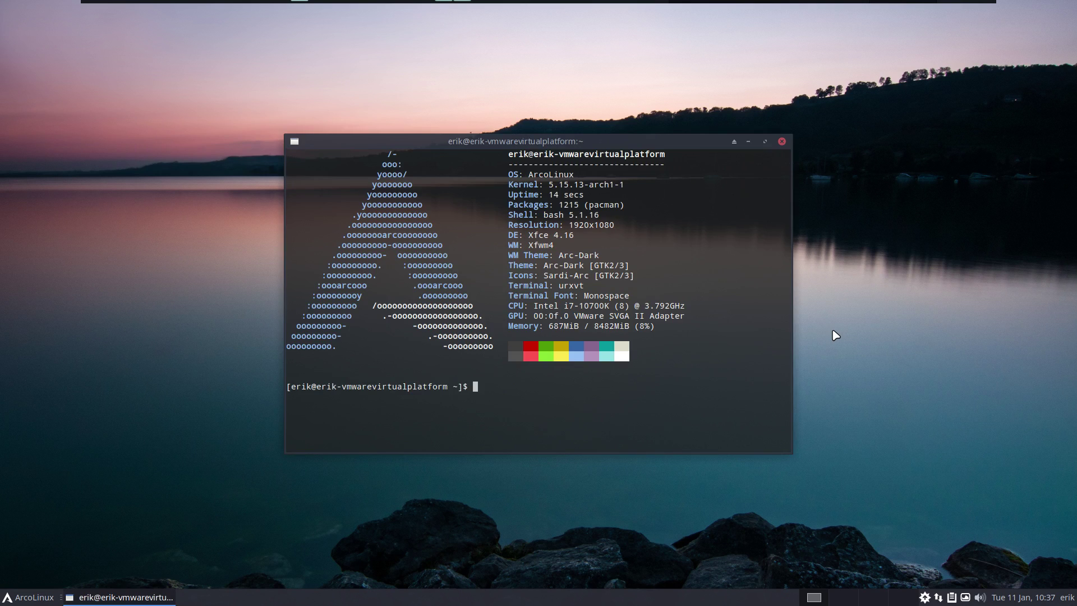
text(sv)
key(Return)
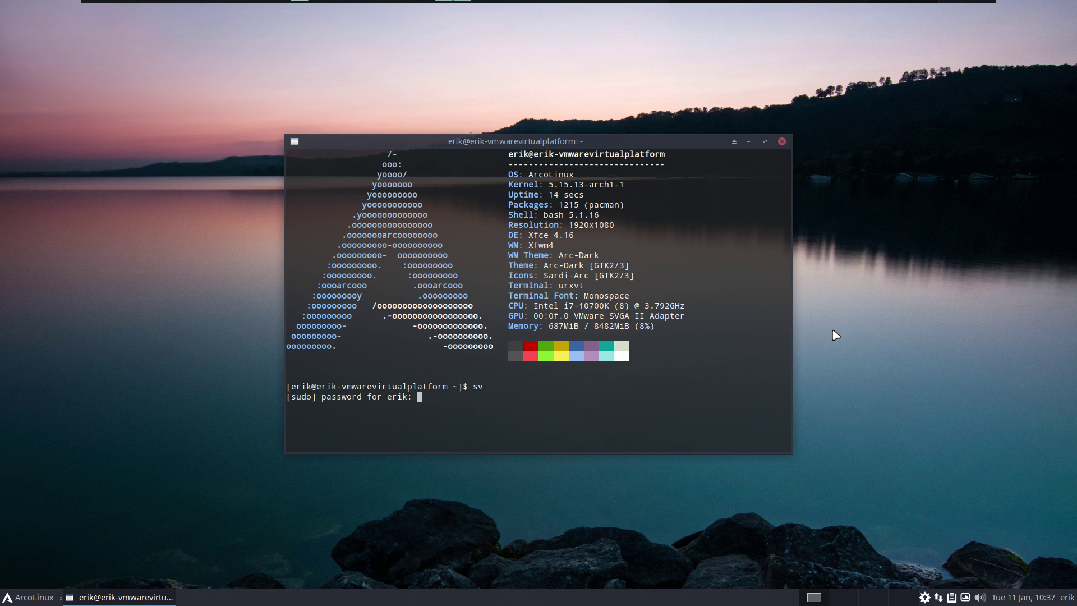
key(Return)
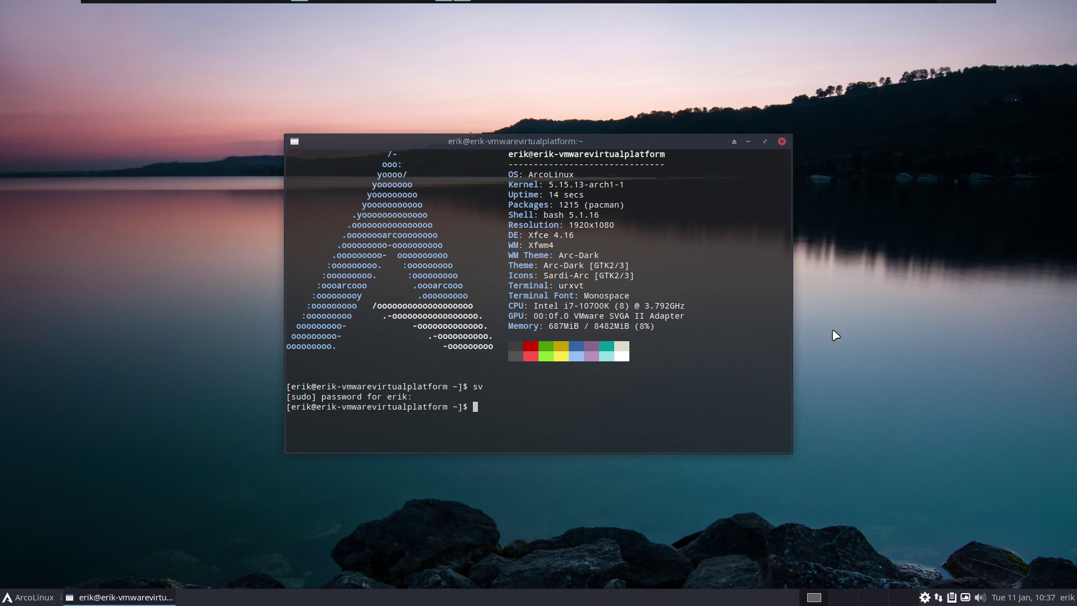
text(start-vmware)
key(Return)
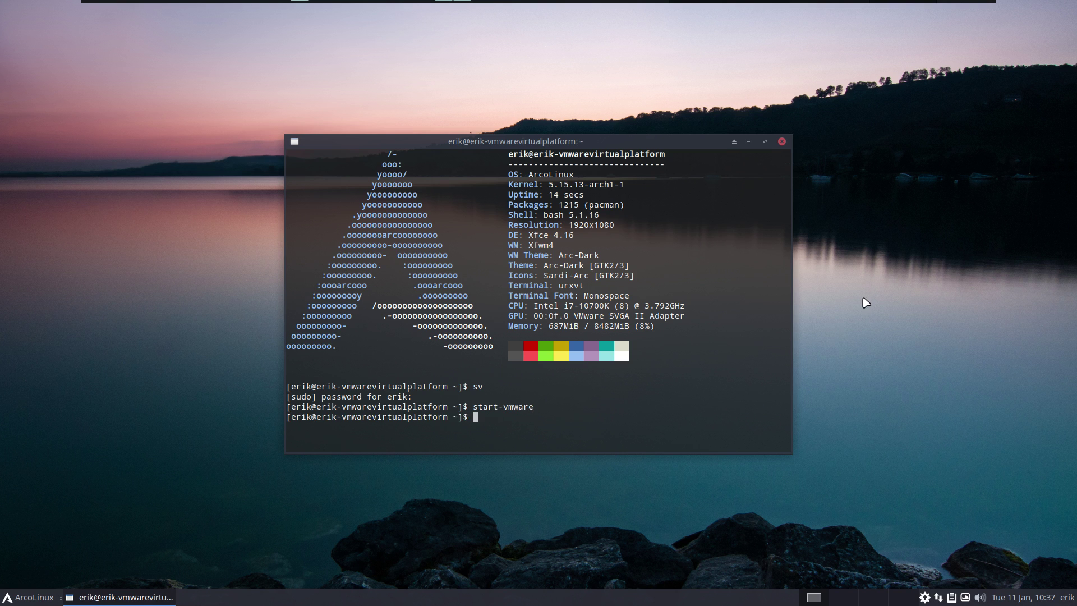
Close the terminal, restore the full-screen VM view, and dismiss the updates notification.
click(781, 141)
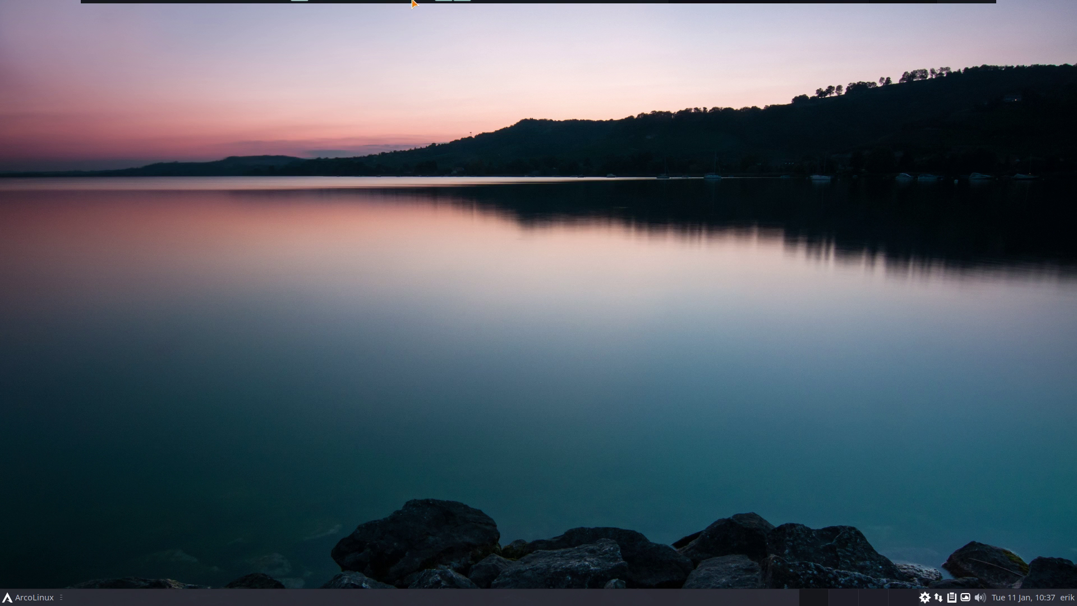
click(444, 9)
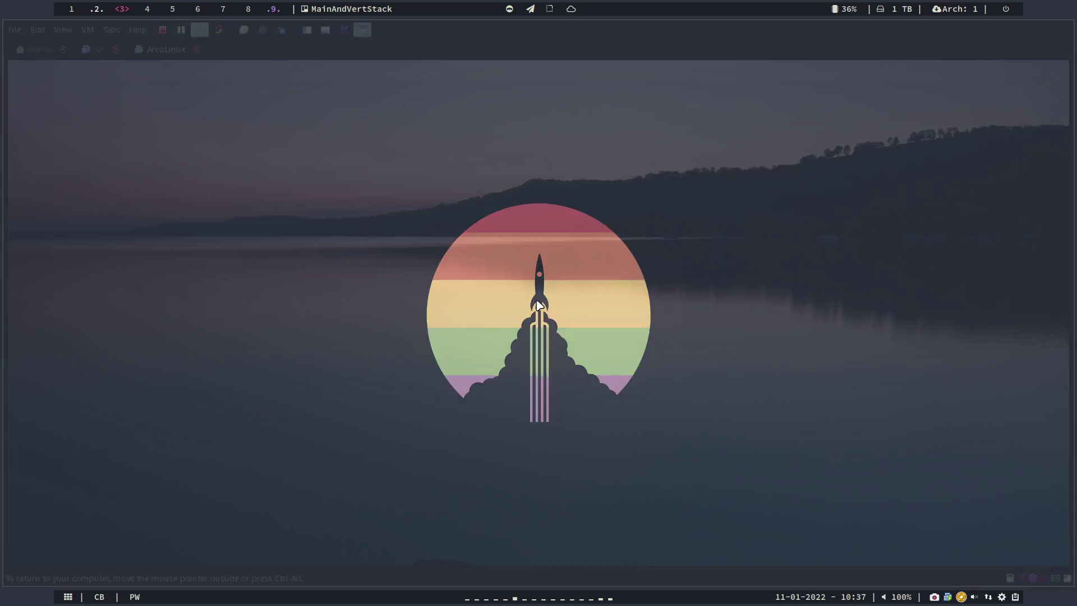
click(344, 30)
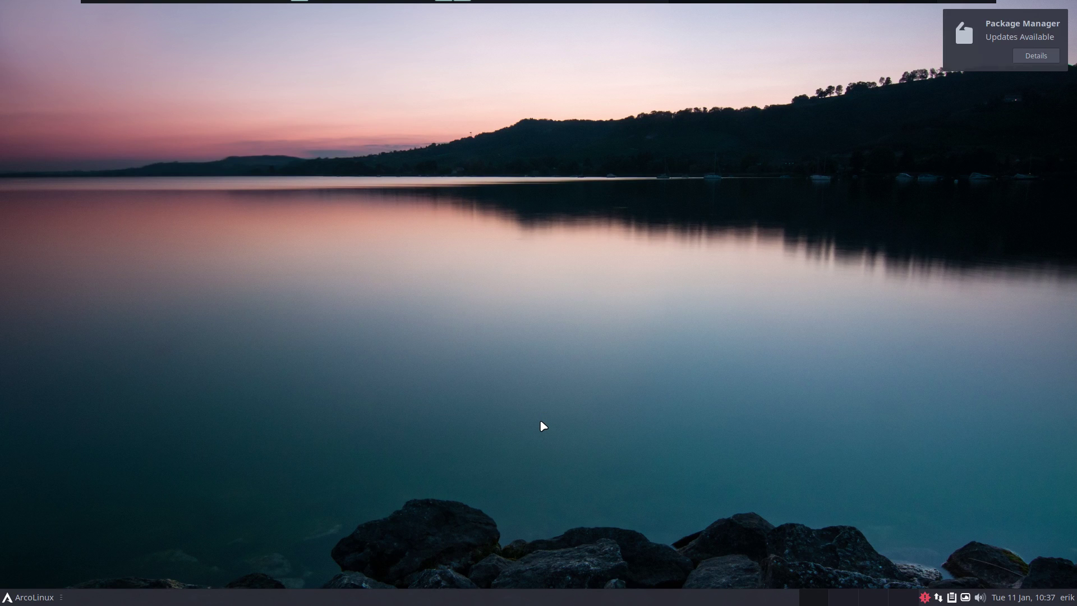
click(1033, 61)
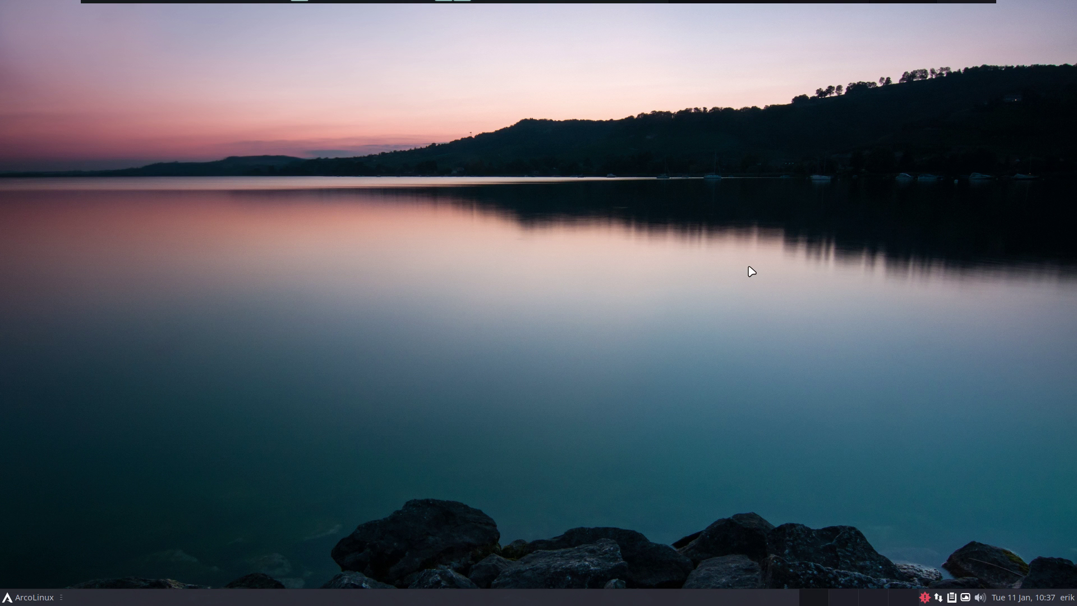
Run the udpate alias in a new terminal, entering the password and accepting the upgrade.
key(ctrl+alt+Return)
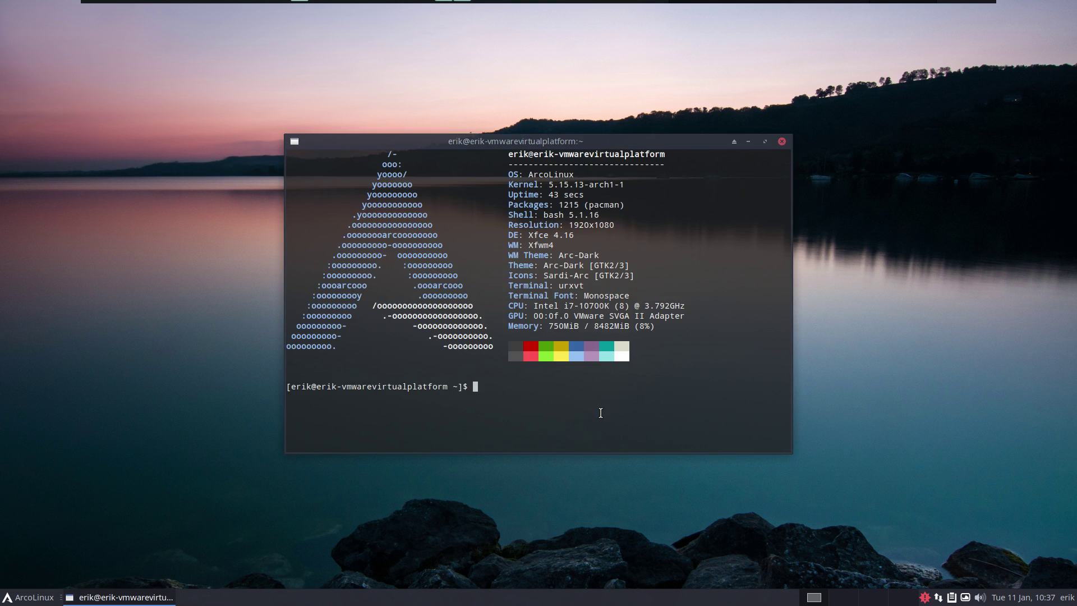
text(udpate)
key(Return)
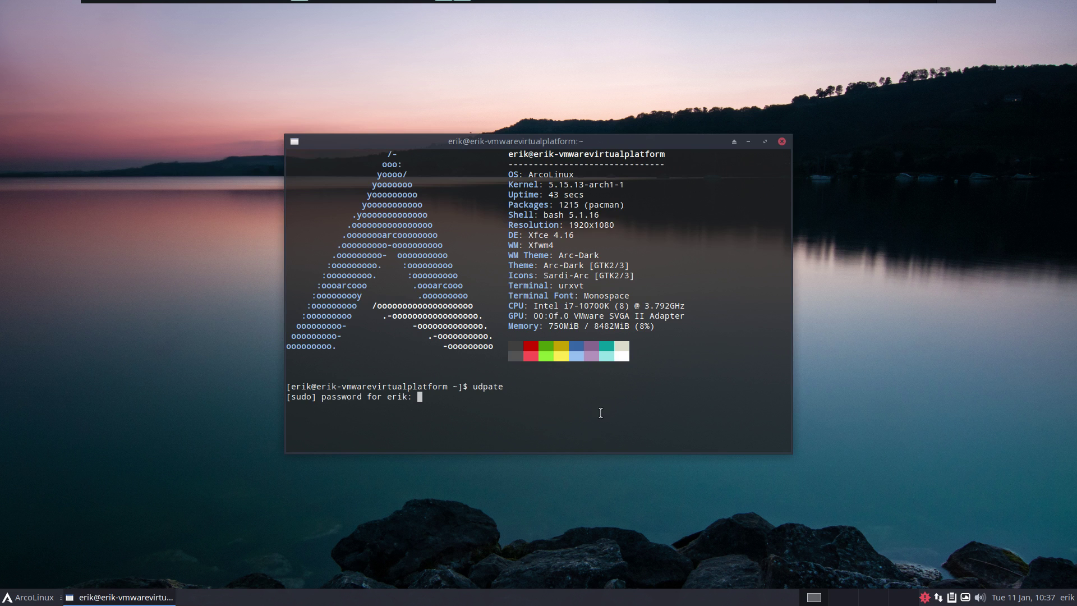
key(Return)
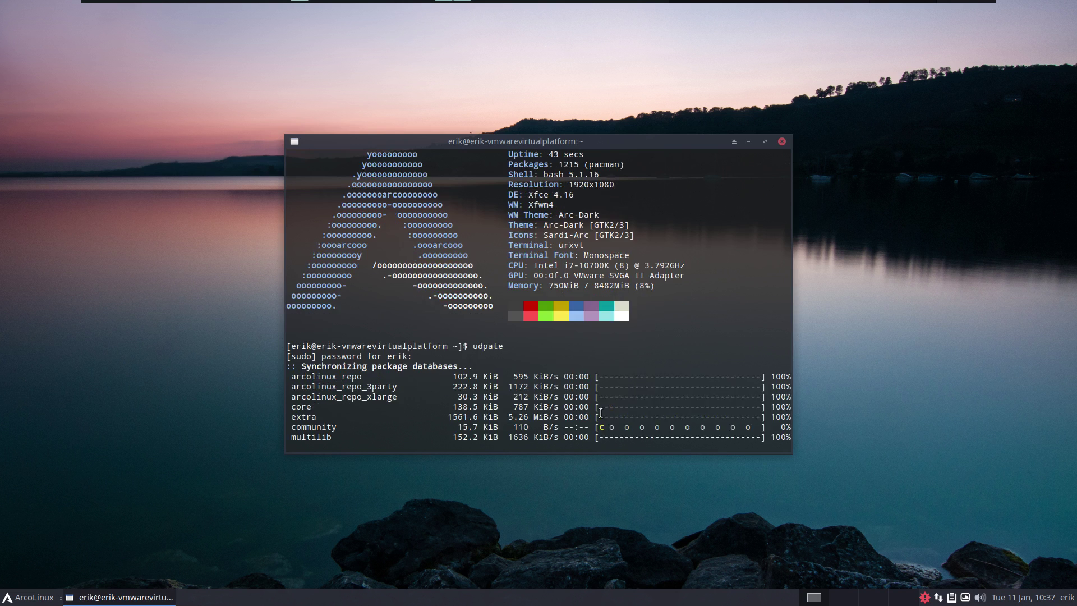
key(Return)
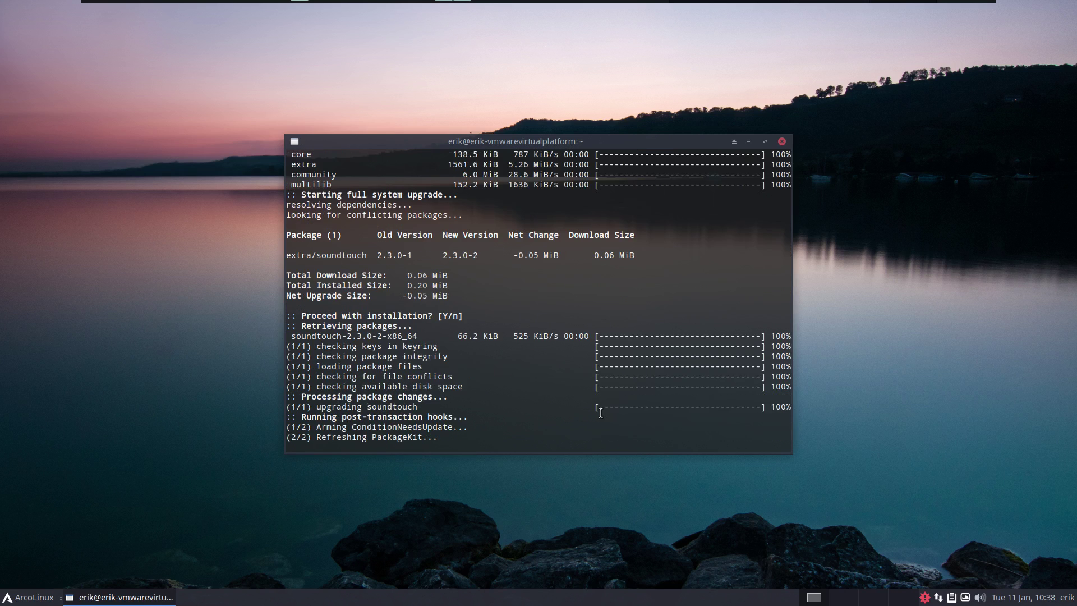